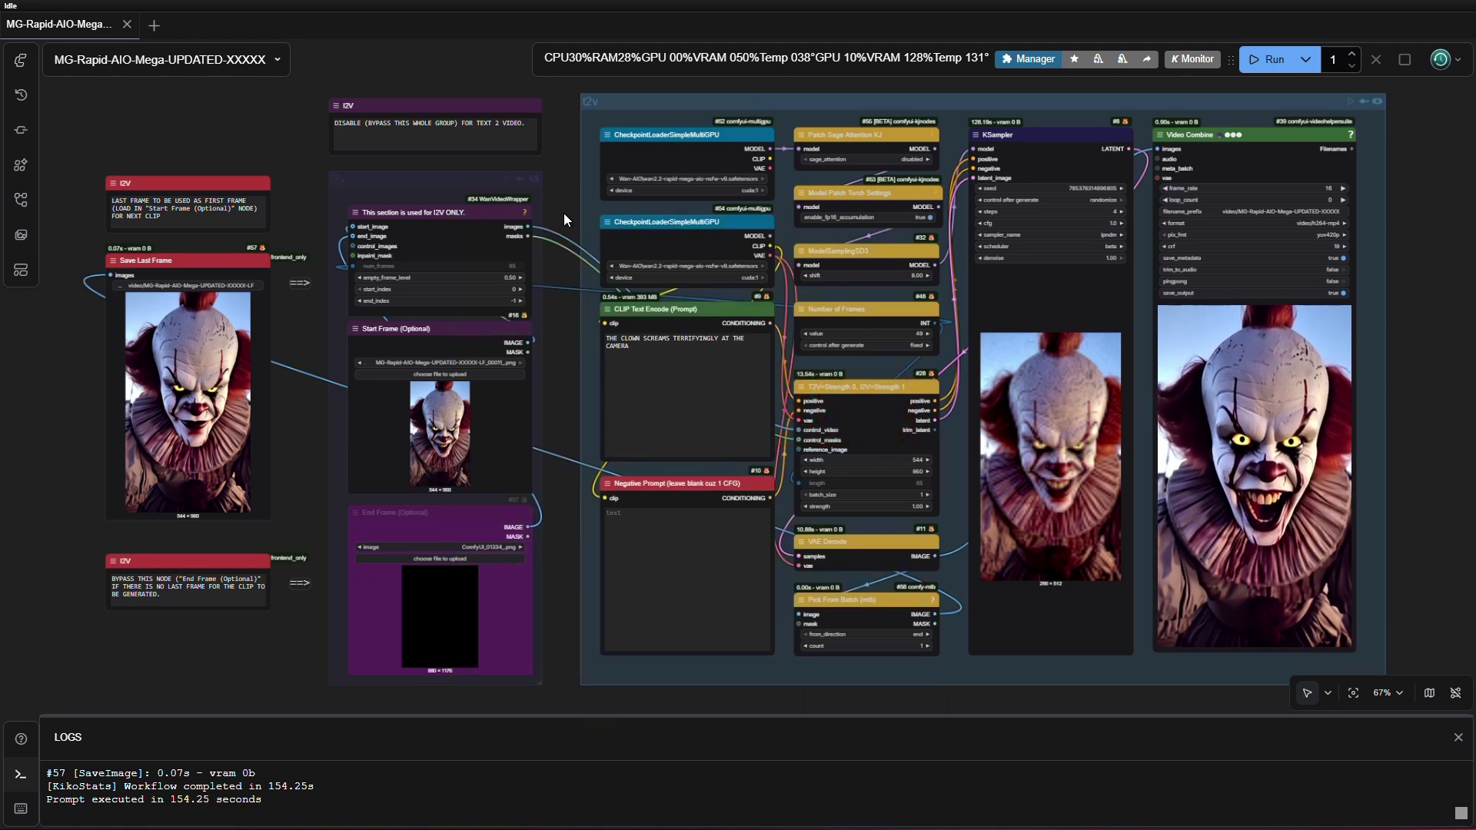
Examine the I2V group with its Start Frame and End Frame image nodes and the Save Last Frame node
{"action": "left_click_drag", "start_coordinate": [564, 213], "coordinate": [717, 160]}
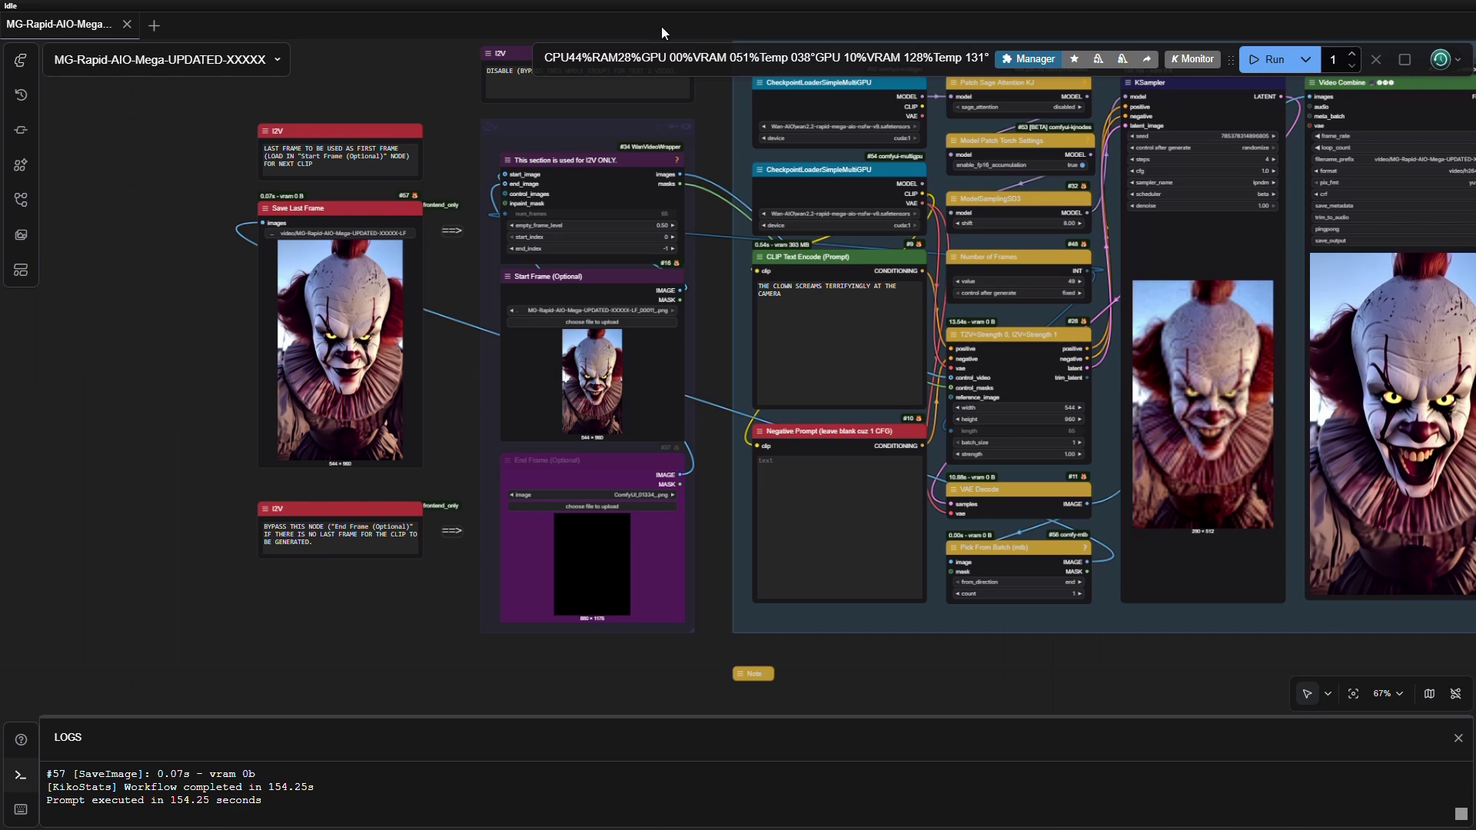
{"action": "scroll", "coordinate": [712, 158], "scroll_direction": "up", "scroll_amount": 2}
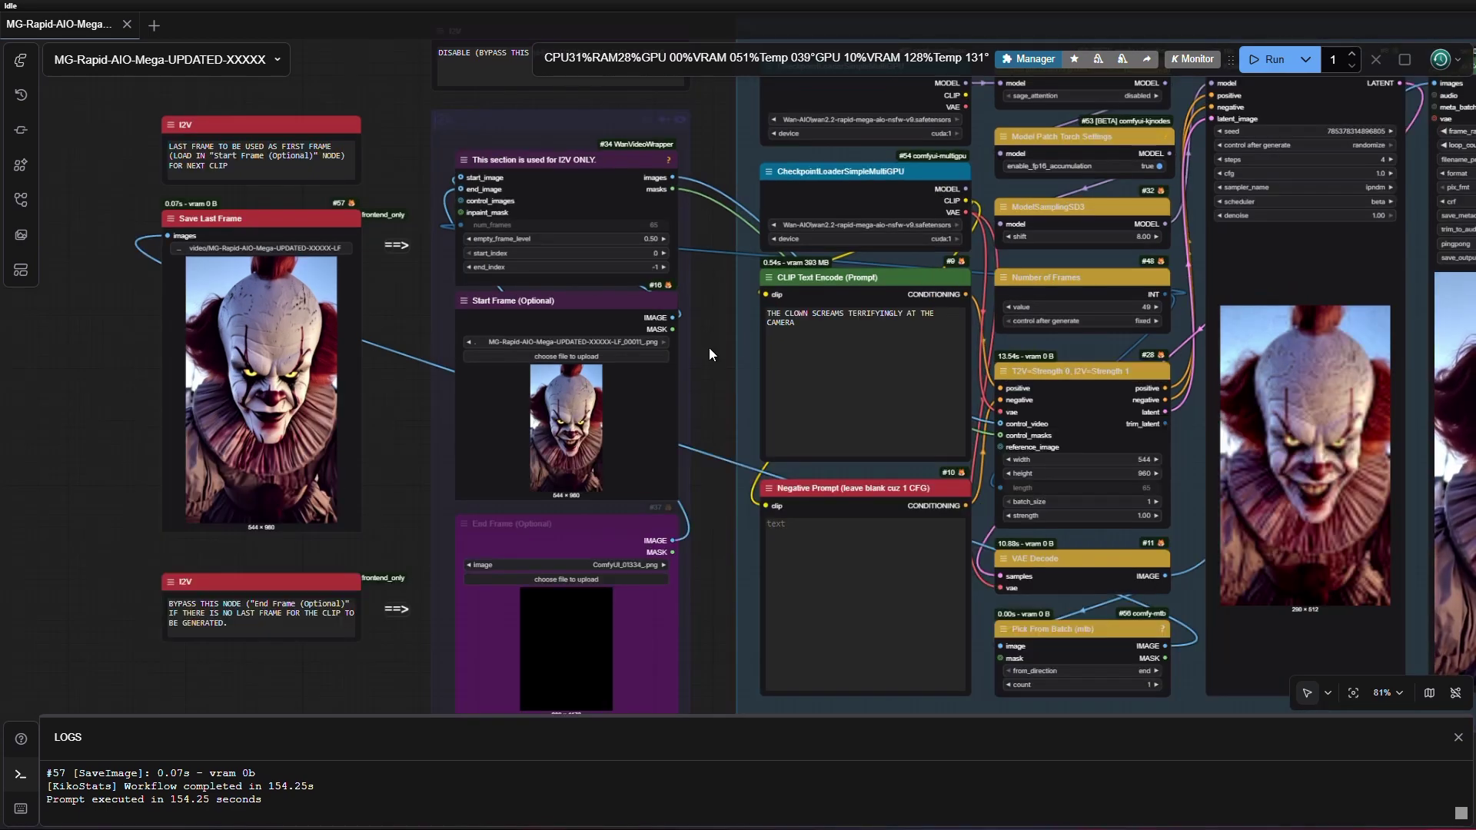
{"action": "scroll", "coordinate": [708, 354], "scroll_direction": "up", "scroll_amount": 2}
{"action": "left_click_drag", "start_coordinate": [709, 353], "coordinate": [858, 395]}
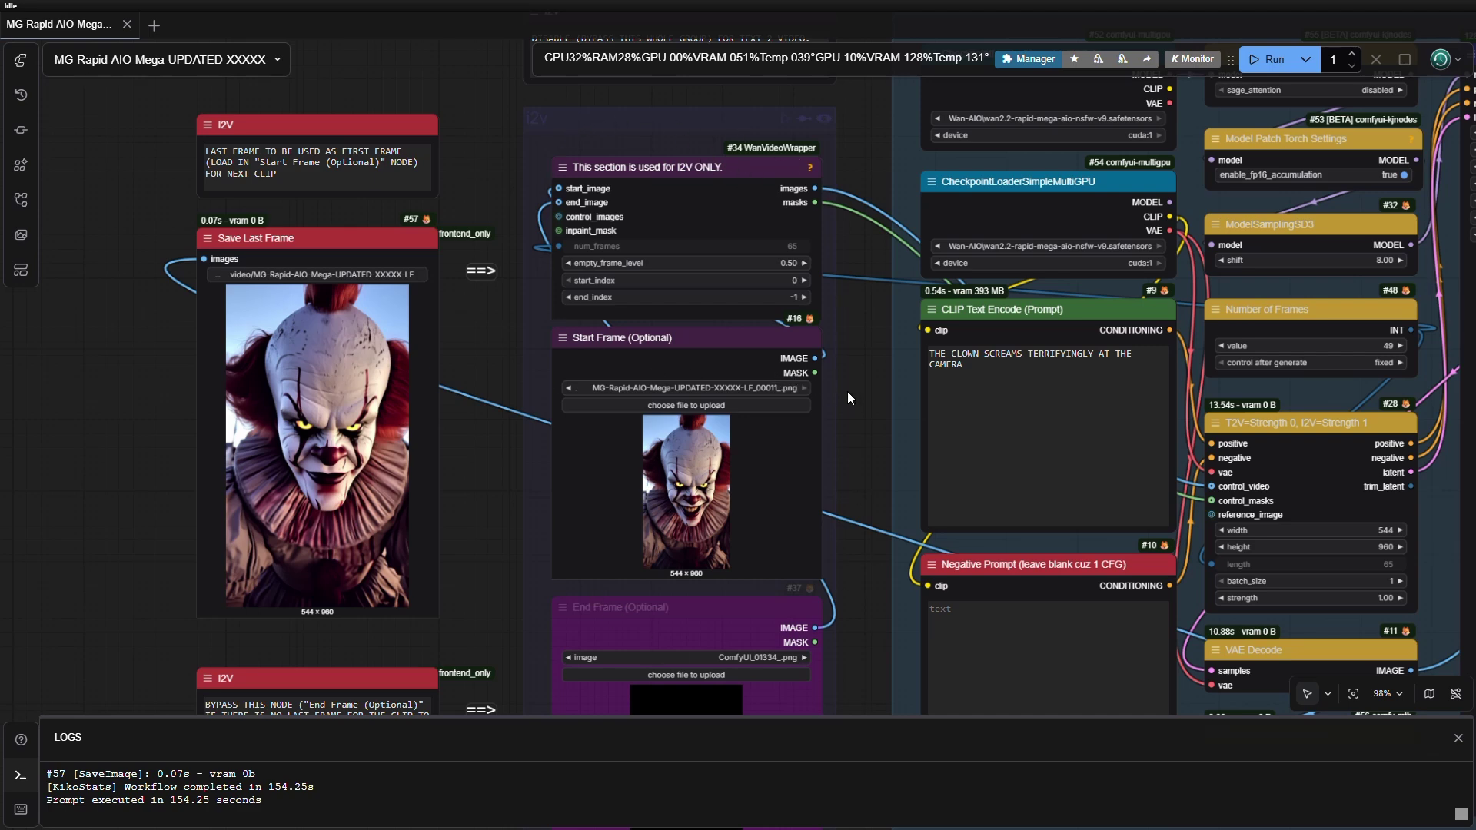
{"action": "scroll", "coordinate": [855, 392], "scroll_direction": "down", "scroll_amount": 1}
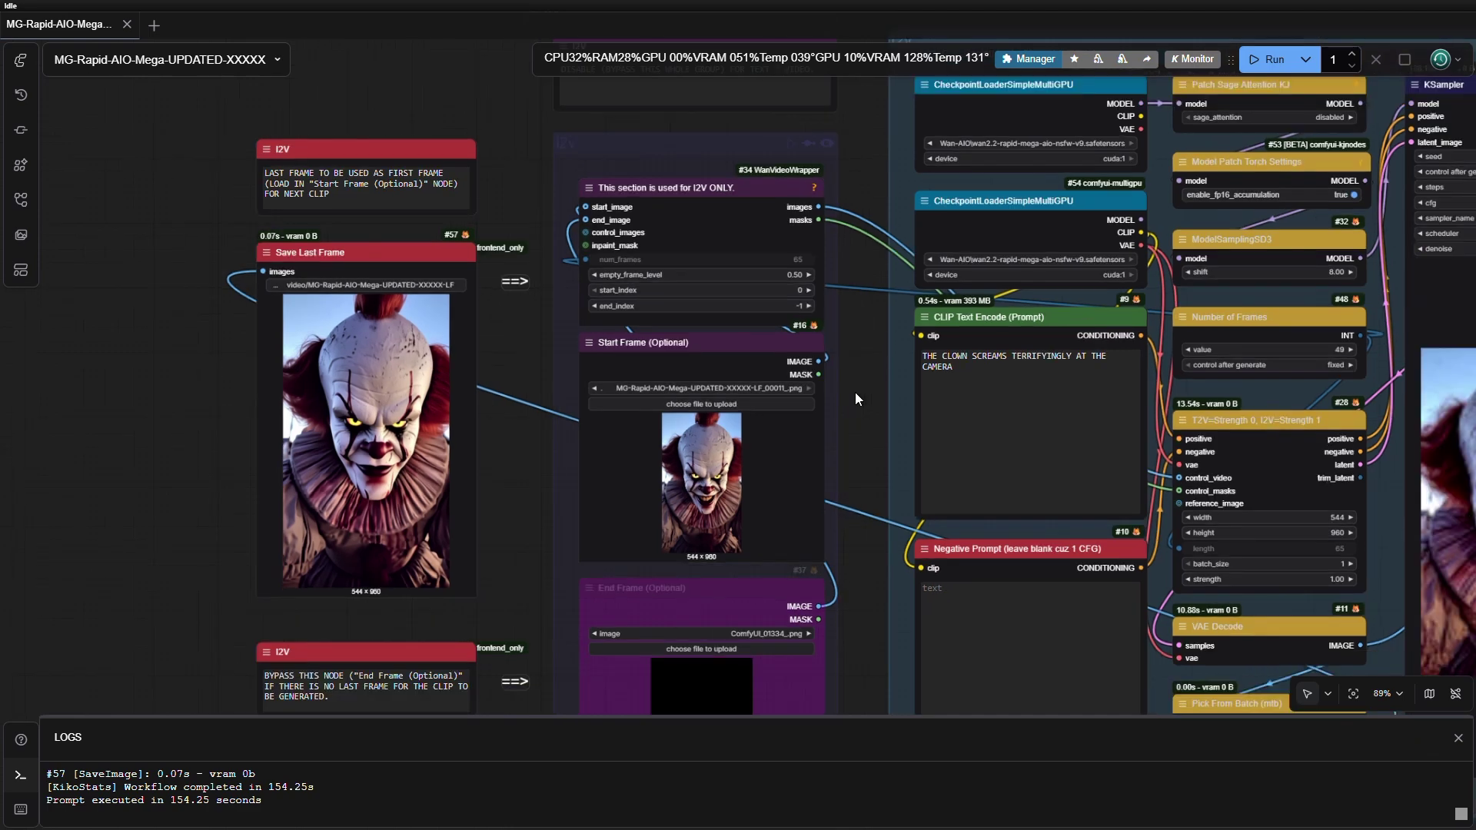
{"action": "left_click_drag", "start_coordinate": [855, 392], "coordinate": [855, 345]}
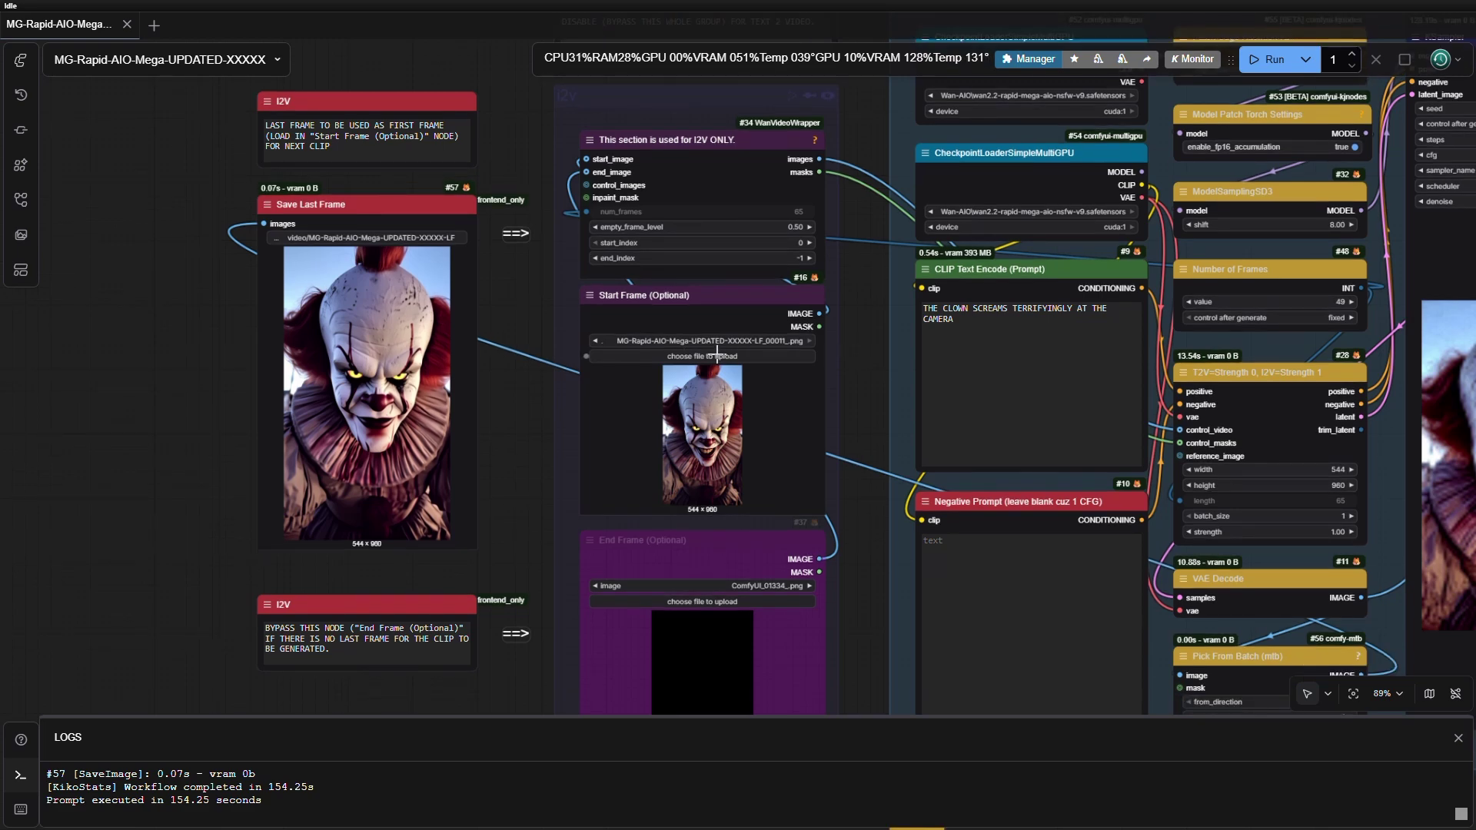
{"action": "scroll", "coordinate": [848, 394], "scroll_direction": "down", "scroll_amount": 3}
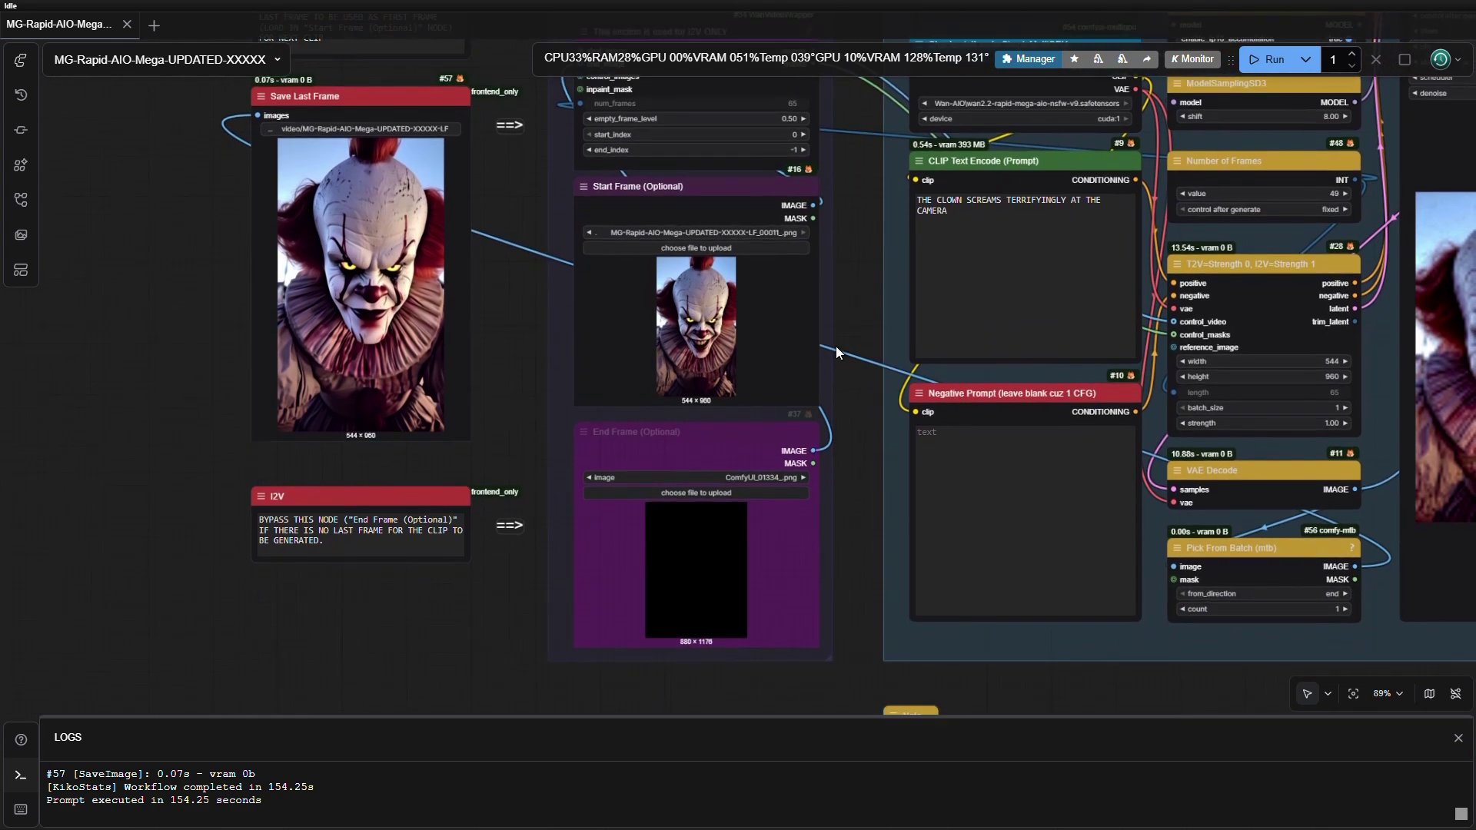
{"action": "scroll", "coordinate": [841, 415], "scroll_direction": "down", "scroll_amount": 1}
{"action": "scroll", "coordinate": [842, 412], "scroll_direction": "up", "scroll_amount": 2}
{"action": "left_click_drag", "start_coordinate": [842, 412], "coordinate": [902, 409]}
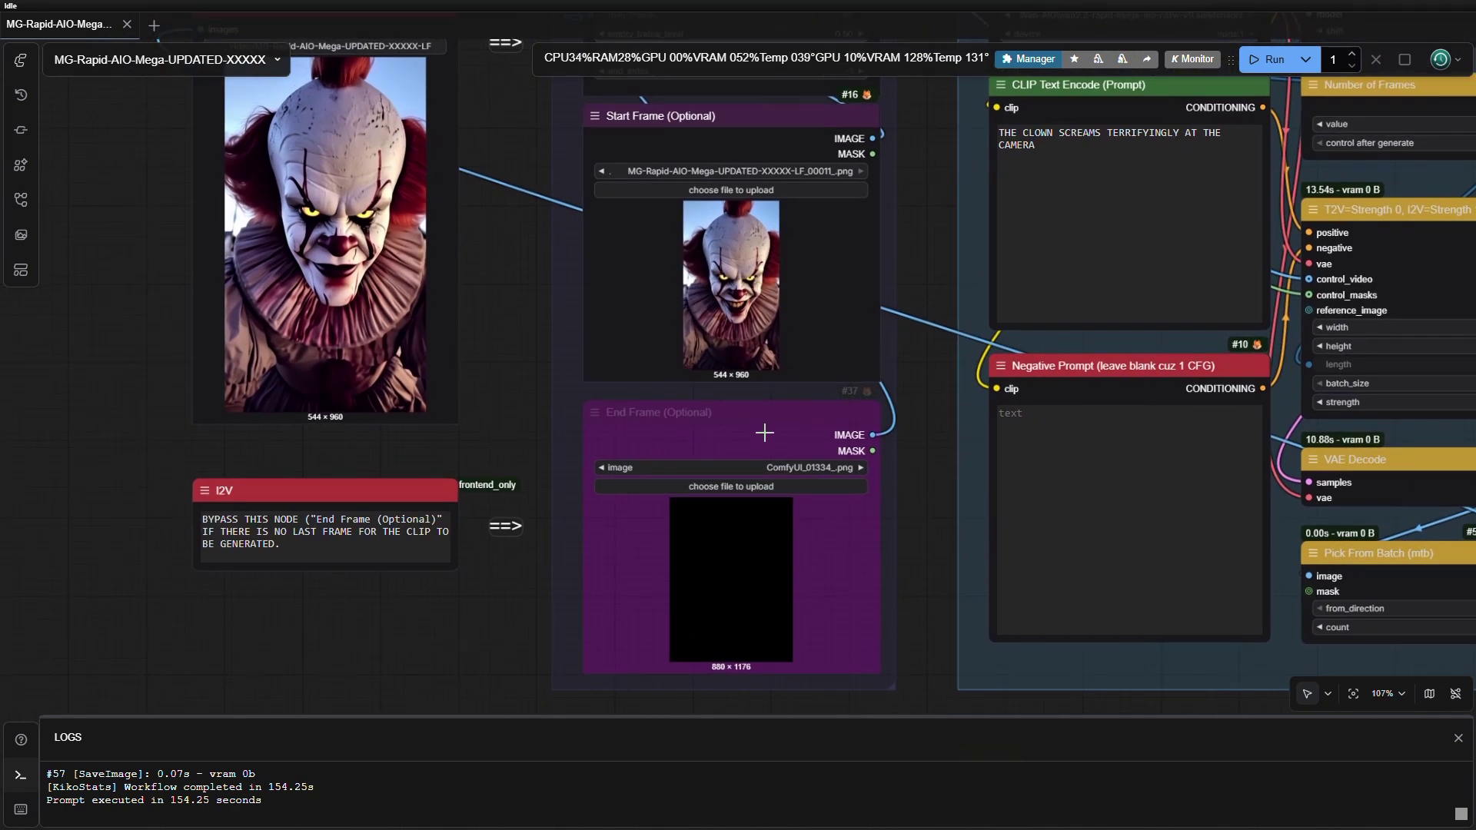
Read the I2V notes on reusing the last frame as the start frame and bypassing the End Frame node
{"action": "scroll", "coordinate": [911, 384], "scroll_direction": "up", "scroll_amount": 3}
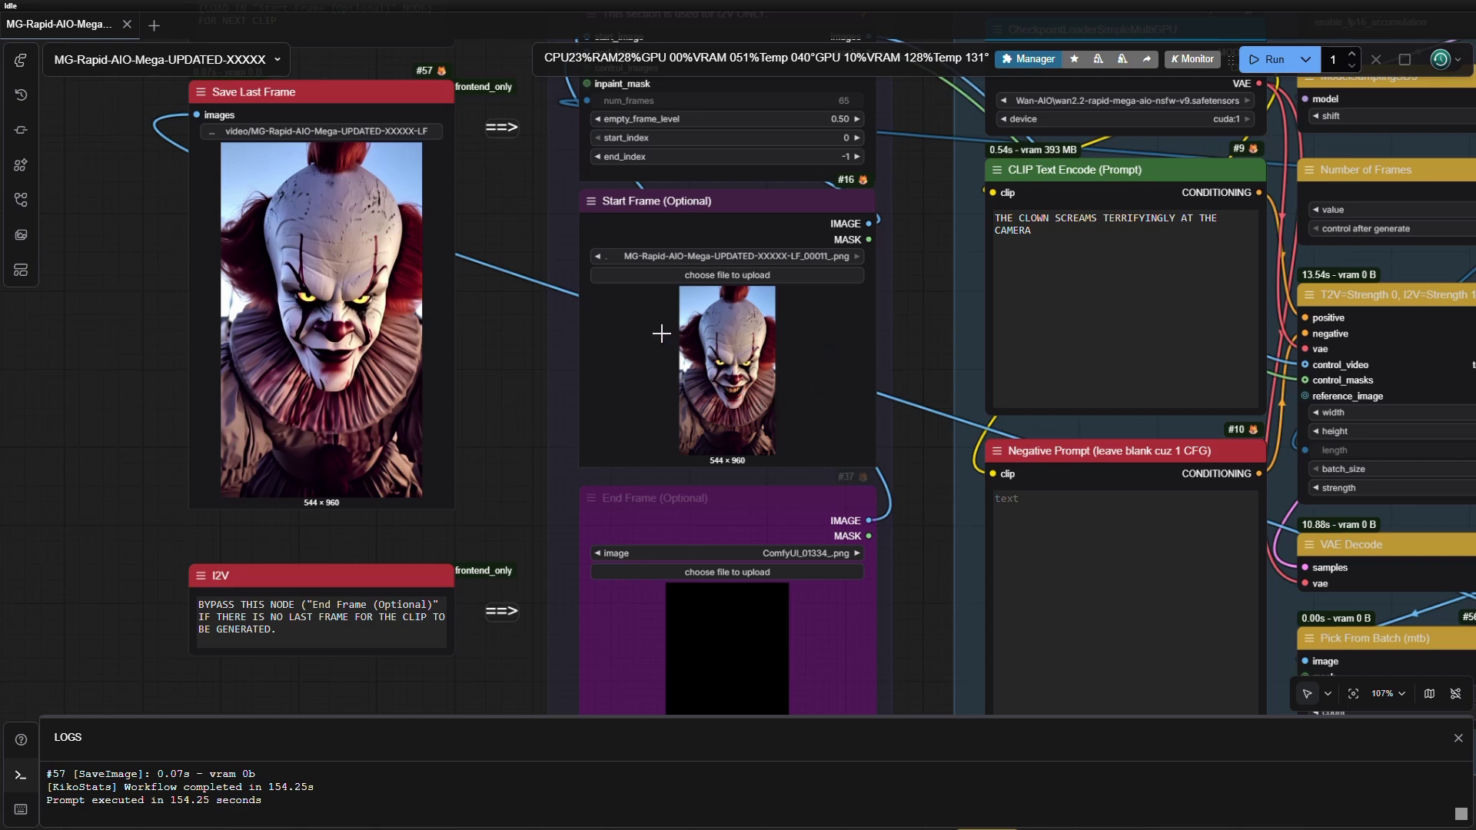
{"action": "scroll", "coordinate": [504, 463], "scroll_direction": "up", "scroll_amount": 1}
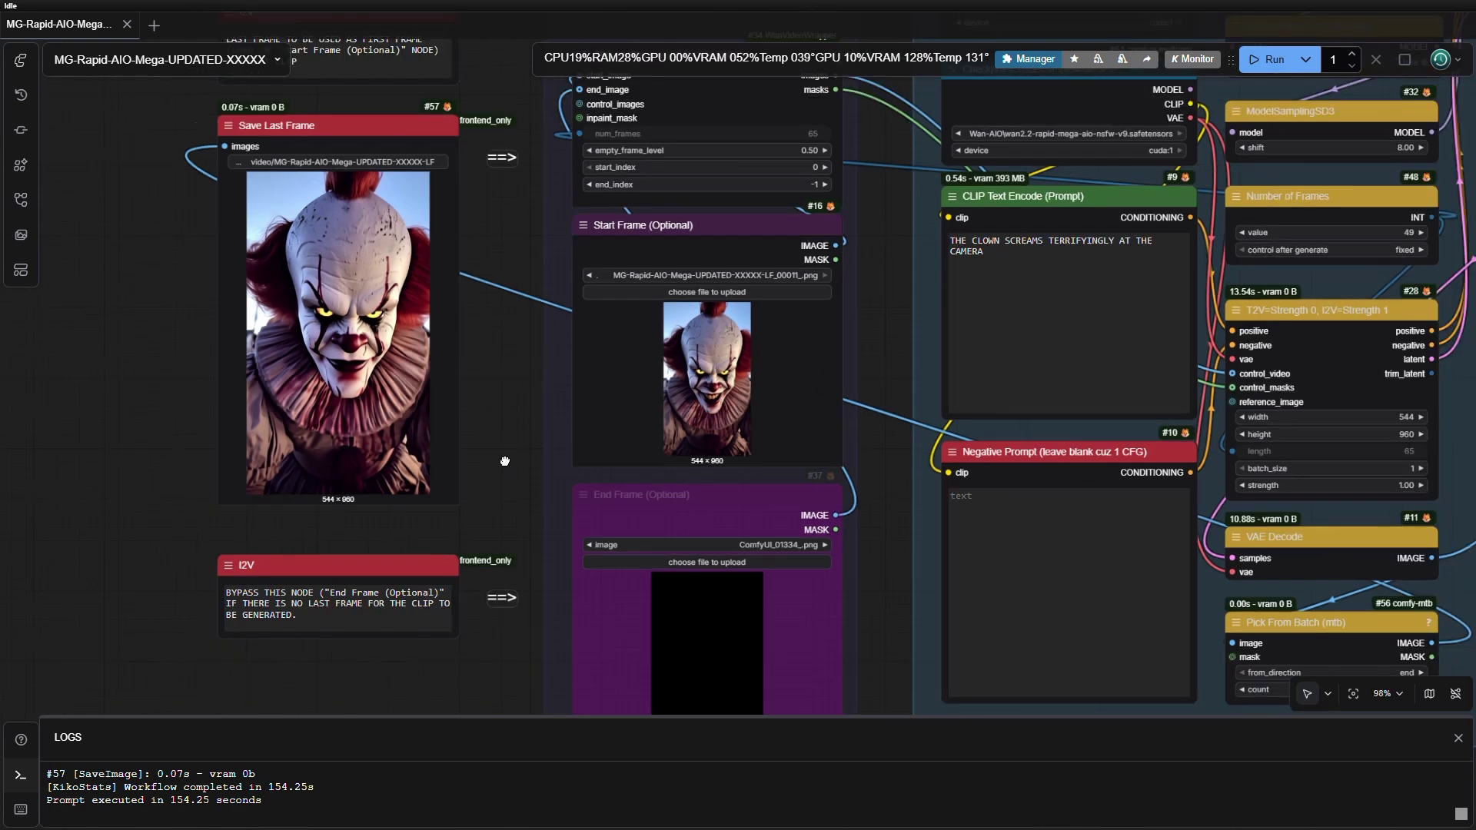
{"action": "left_click_drag", "start_coordinate": [505, 463], "coordinate": [535, 338]}
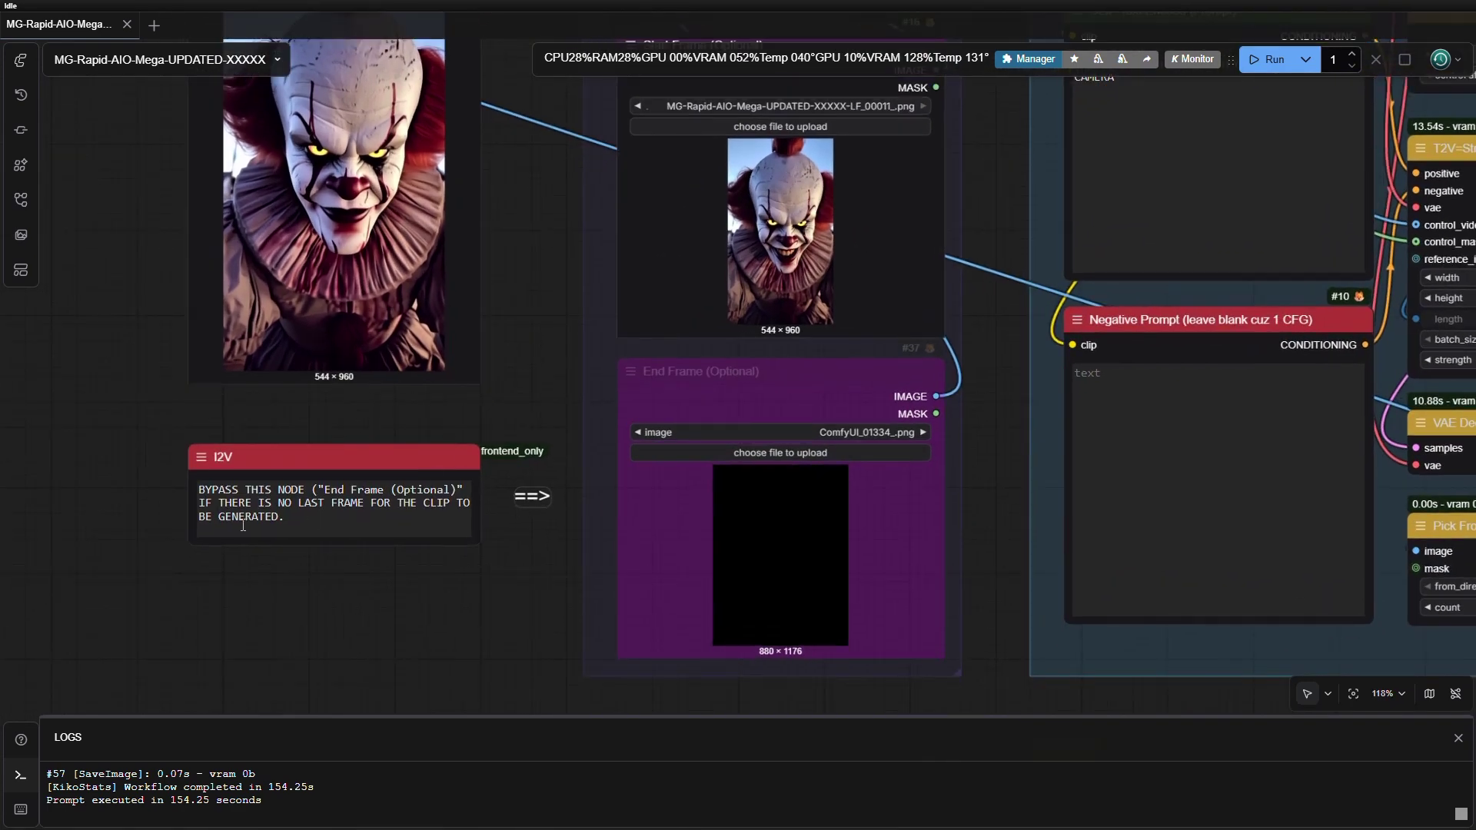
{"action": "scroll", "coordinate": [450, 527], "scroll_direction": "up", "scroll_amount": 2}
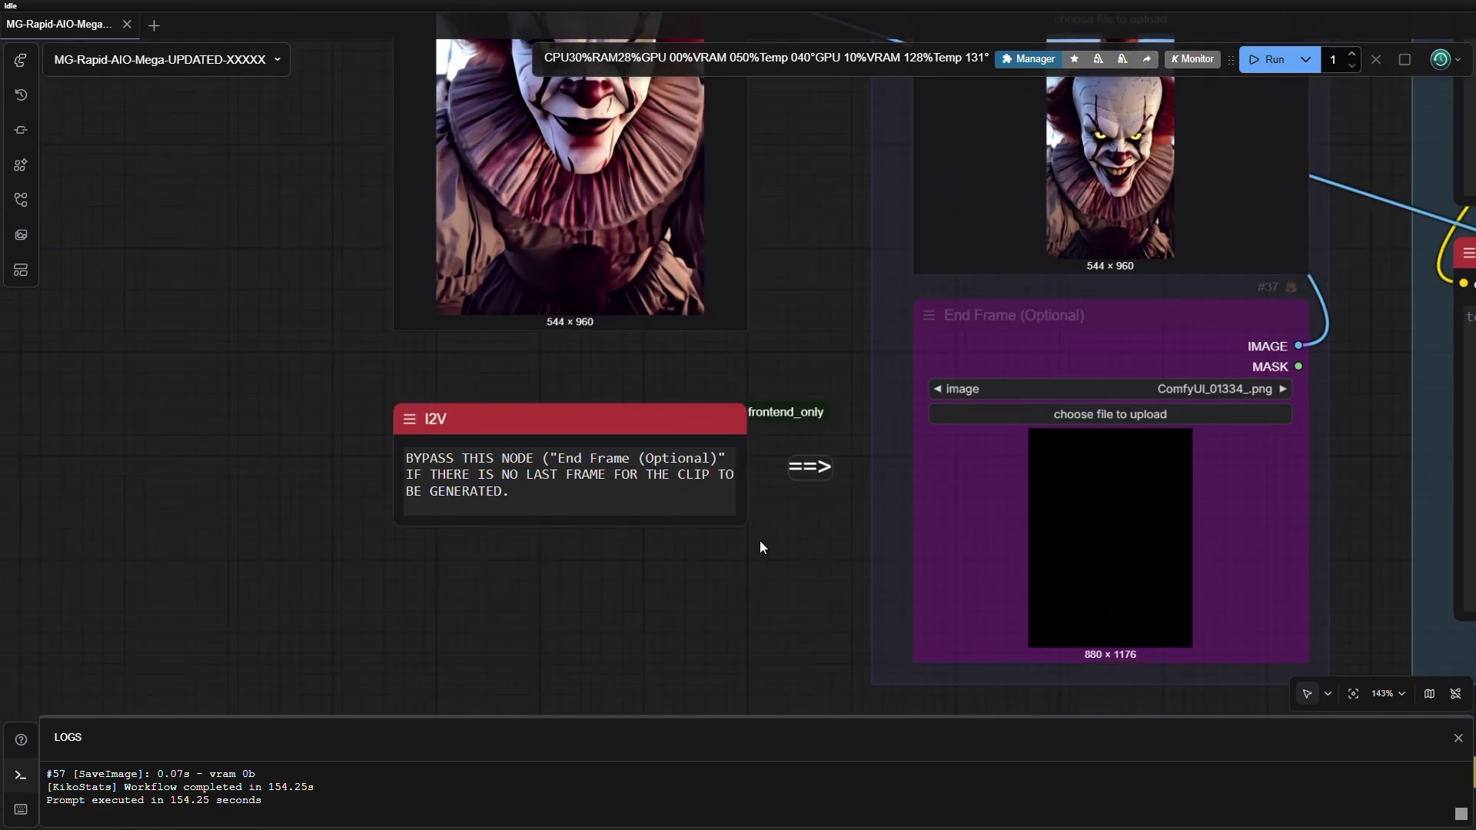
{"action": "scroll", "coordinate": [760, 542], "scroll_direction": "down", "scroll_amount": 2}
{"action": "left_click_drag", "start_coordinate": [759, 541], "coordinate": [520, 592]}
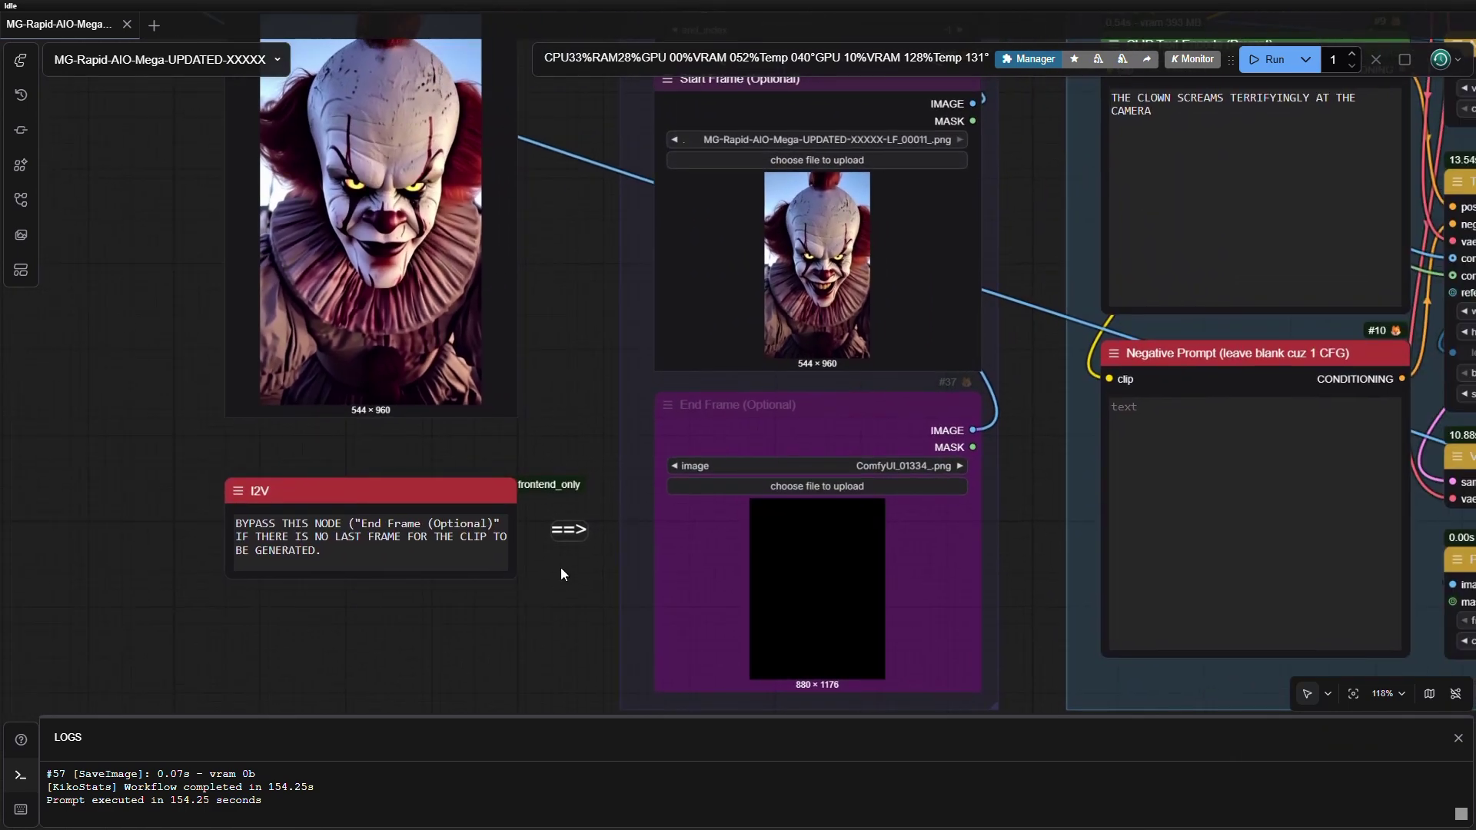
{"action": "left_click_drag", "start_coordinate": [584, 415], "coordinate": [751, 683]}
{"action": "scroll", "coordinate": [647, 422], "scroll_direction": "up", "scroll_amount": 2}
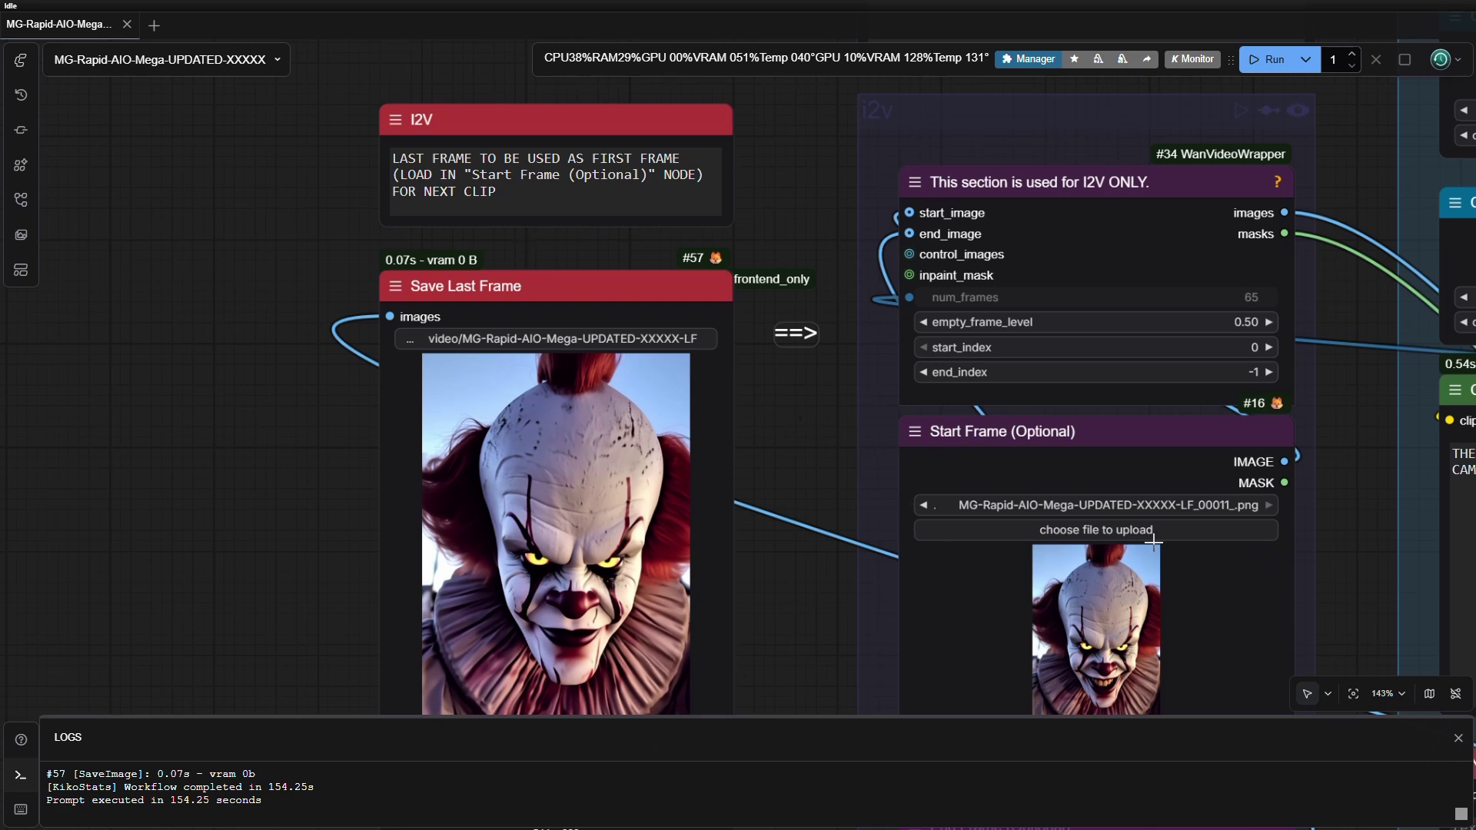
{"action": "scroll", "coordinate": [824, 612], "scroll_direction": "down", "scroll_amount": 2}
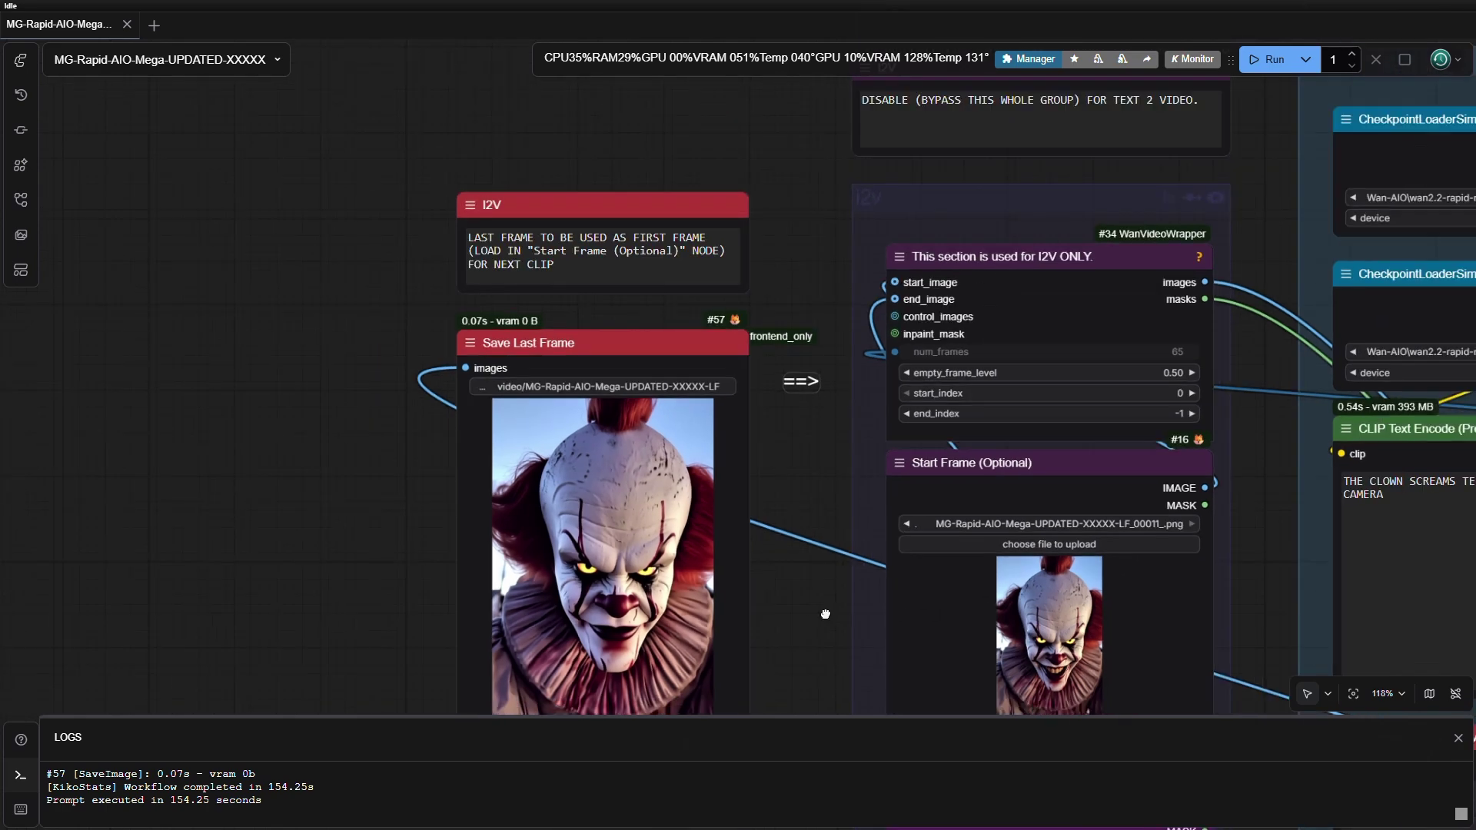
Examine the text-to-video bypass note and the checkpoint loaders, and check the GPU sensor readings in HWiNFO
{"action": "left_click_drag", "start_coordinate": [824, 612], "coordinate": [376, 446]}
{"action": "scroll", "coordinate": [605, 484], "scroll_direction": "down", "scroll_amount": 2}
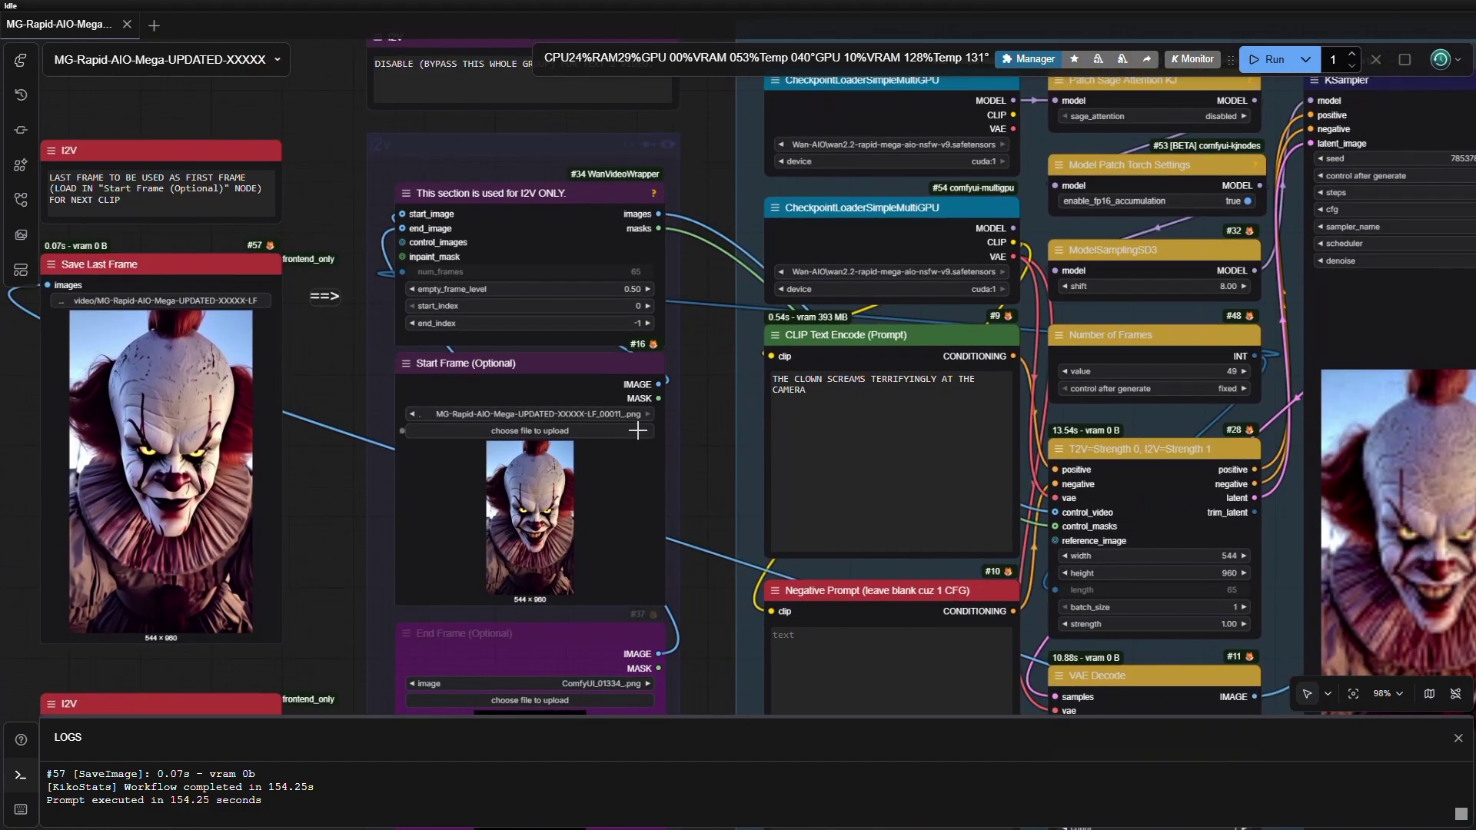
{"action": "scroll", "coordinate": [721, 440], "scroll_direction": "down", "scroll_amount": 1}
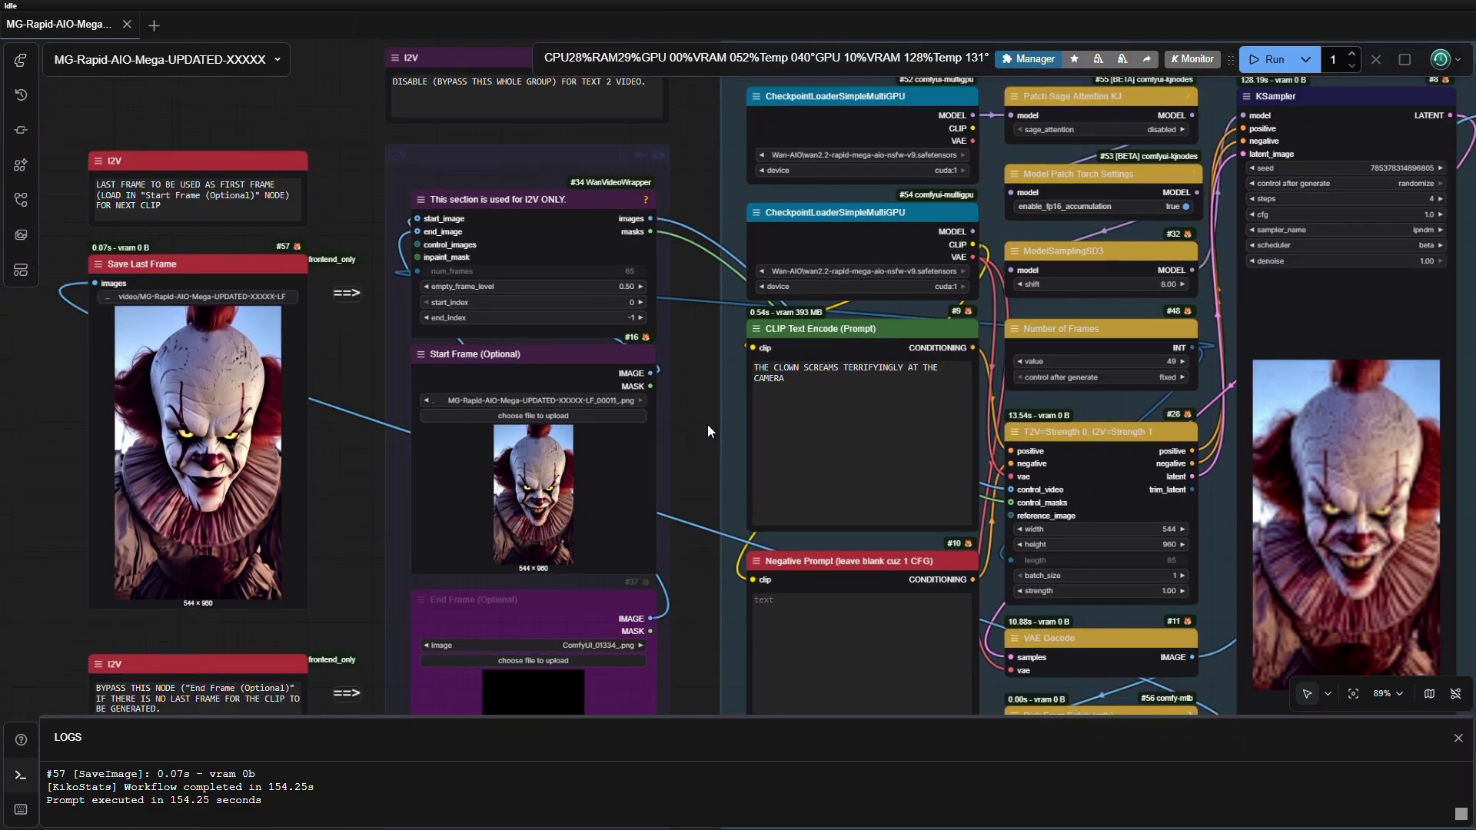
{"action": "scroll", "coordinate": [707, 425], "scroll_direction": "up", "scroll_amount": 2}
{"action": "scroll", "coordinate": [611, 293], "scroll_direction": "up", "scroll_amount": 1}
{"action": "left_click_drag", "start_coordinate": [596, 321], "coordinate": [483, 280]}
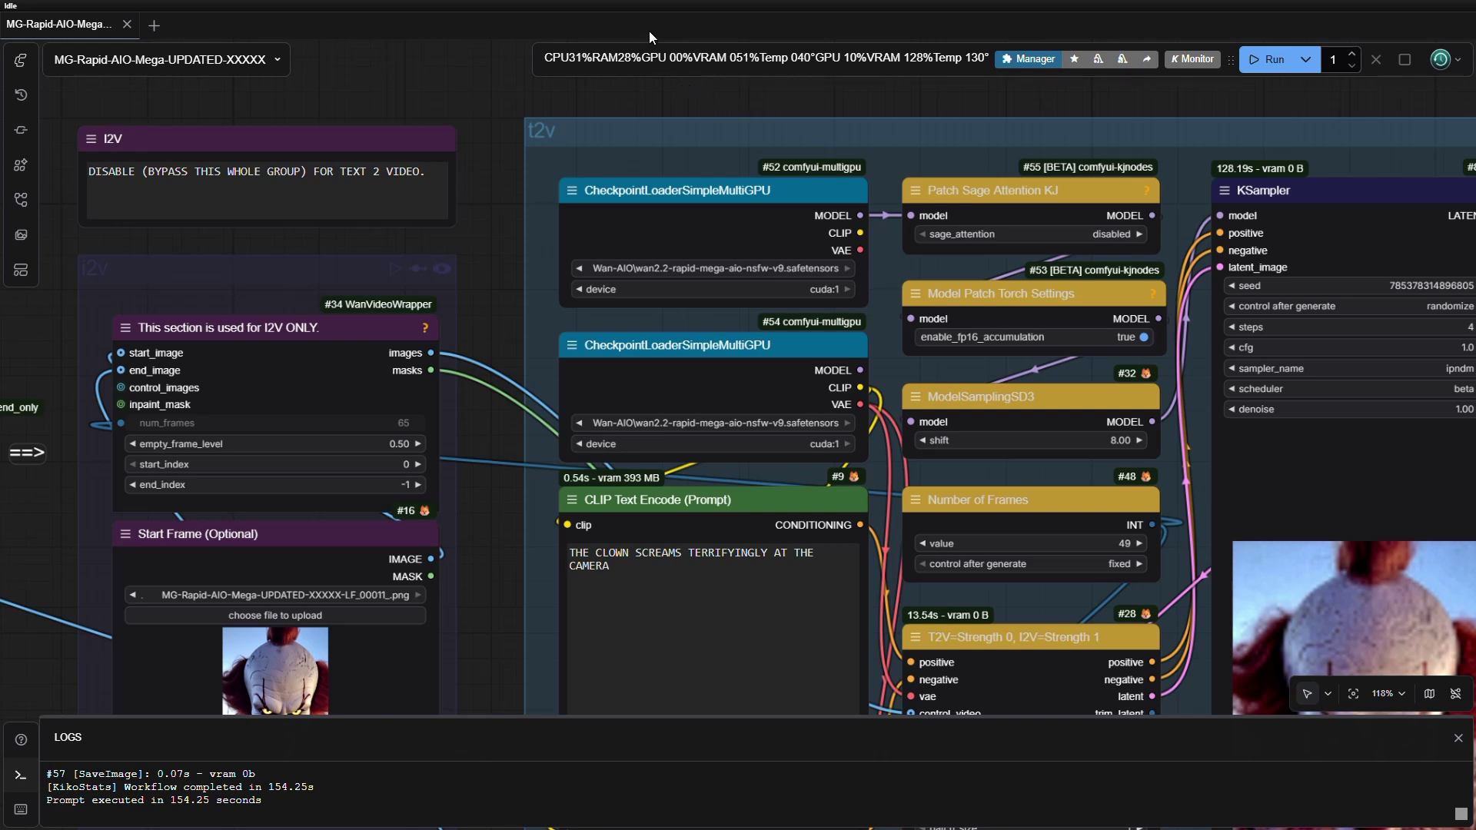
{"action": "key", "text": "alt+Tab"}
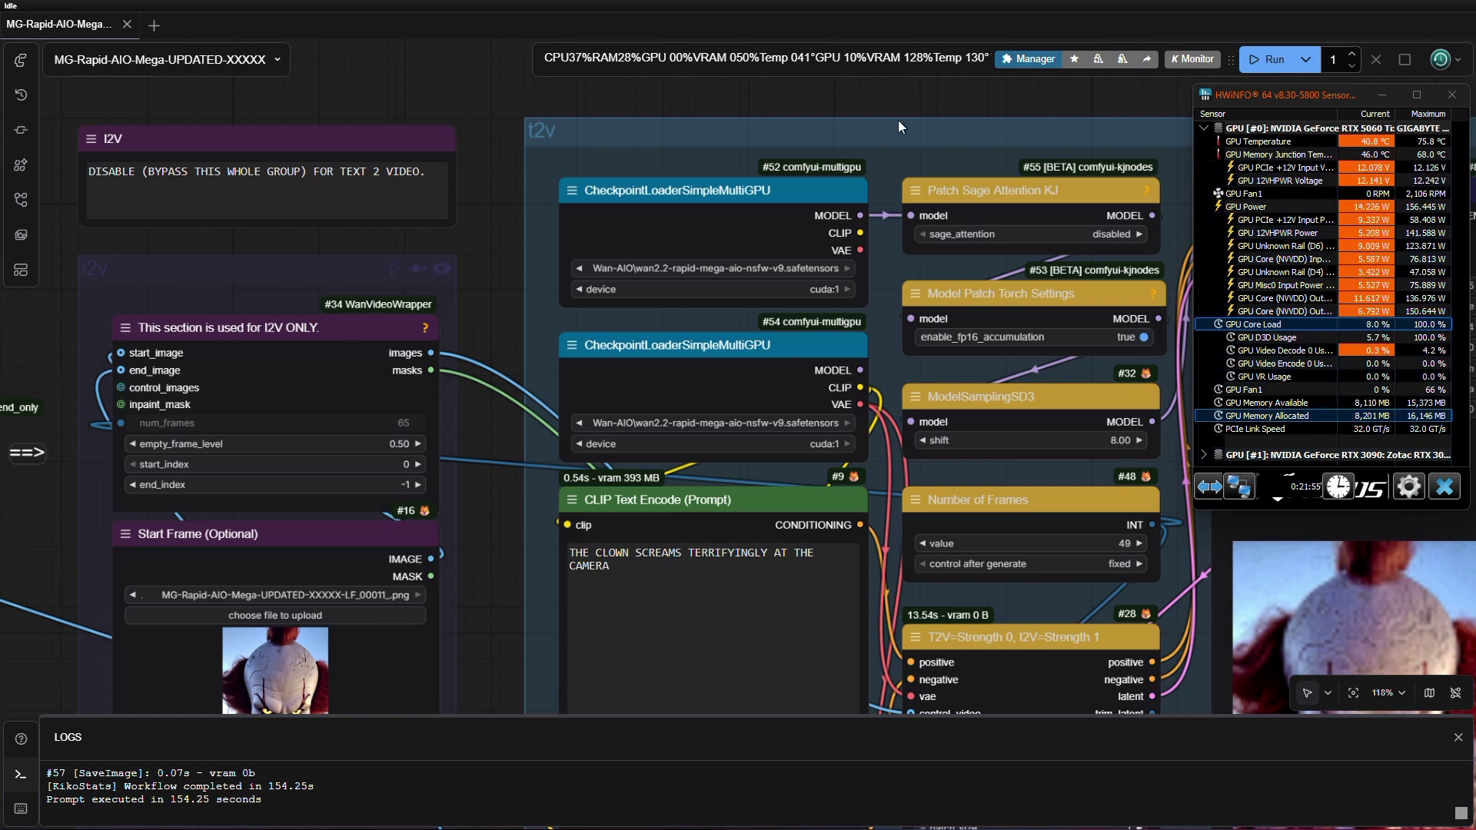
{"action": "left_click", "coordinate": [1381, 95]}
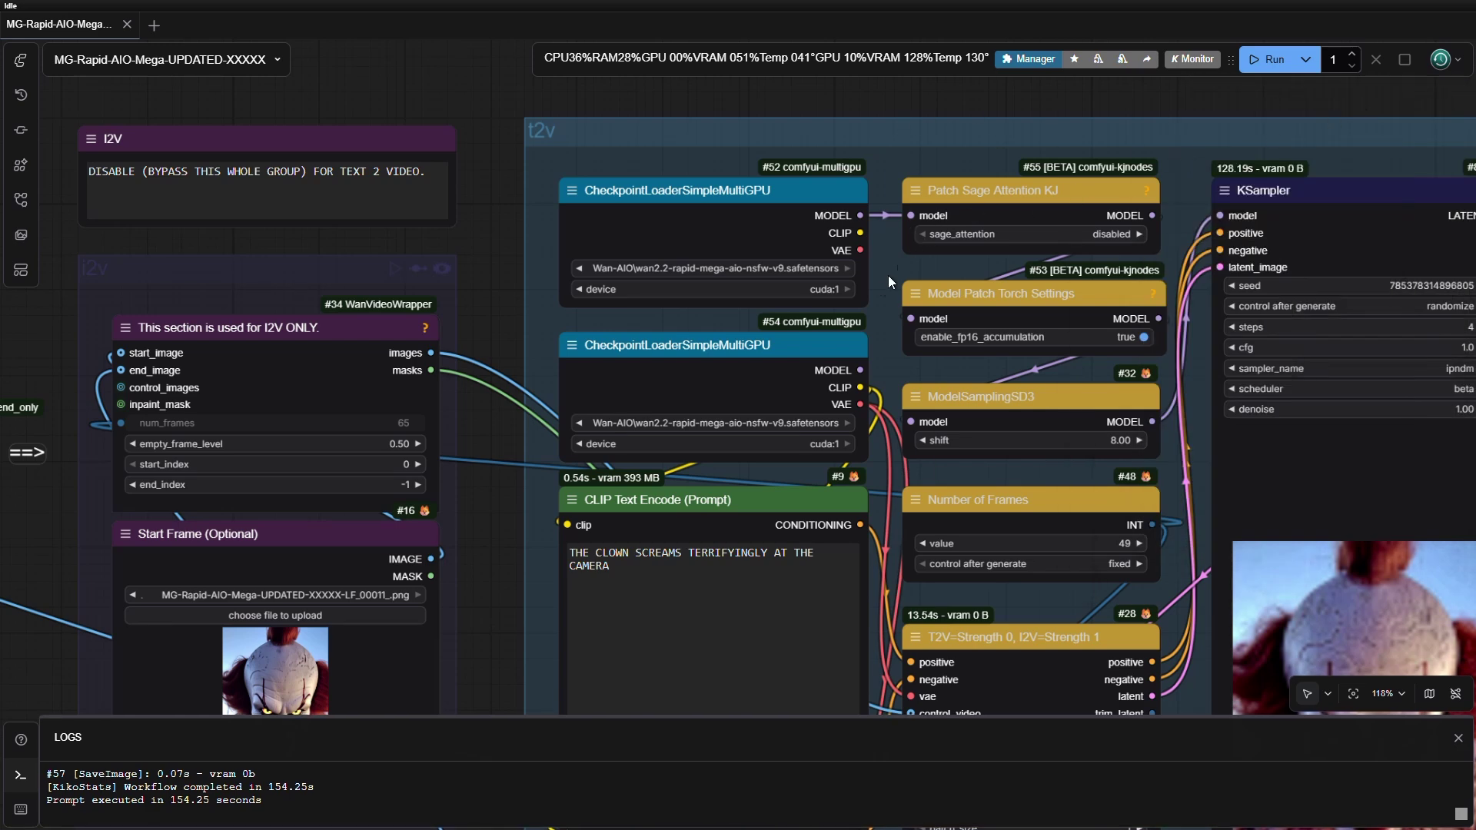
Set the device to cuda:1 in both CheckpointLoaderSimpleMultiGPU nodes
{"action": "left_click", "coordinate": [788, 290]}
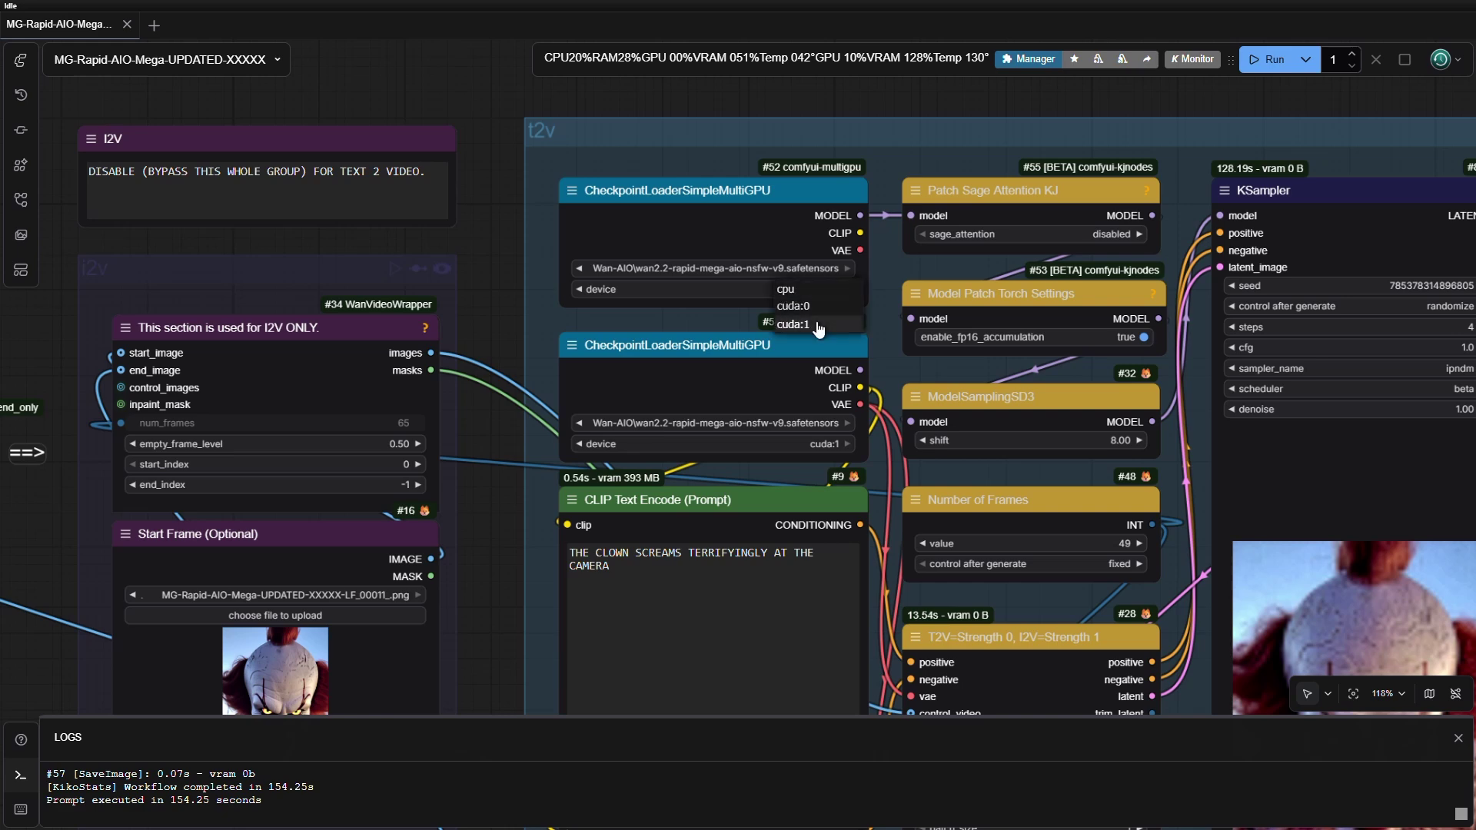
{"action": "left_click", "coordinate": [820, 332]}
{"action": "left_click", "coordinate": [778, 451]}
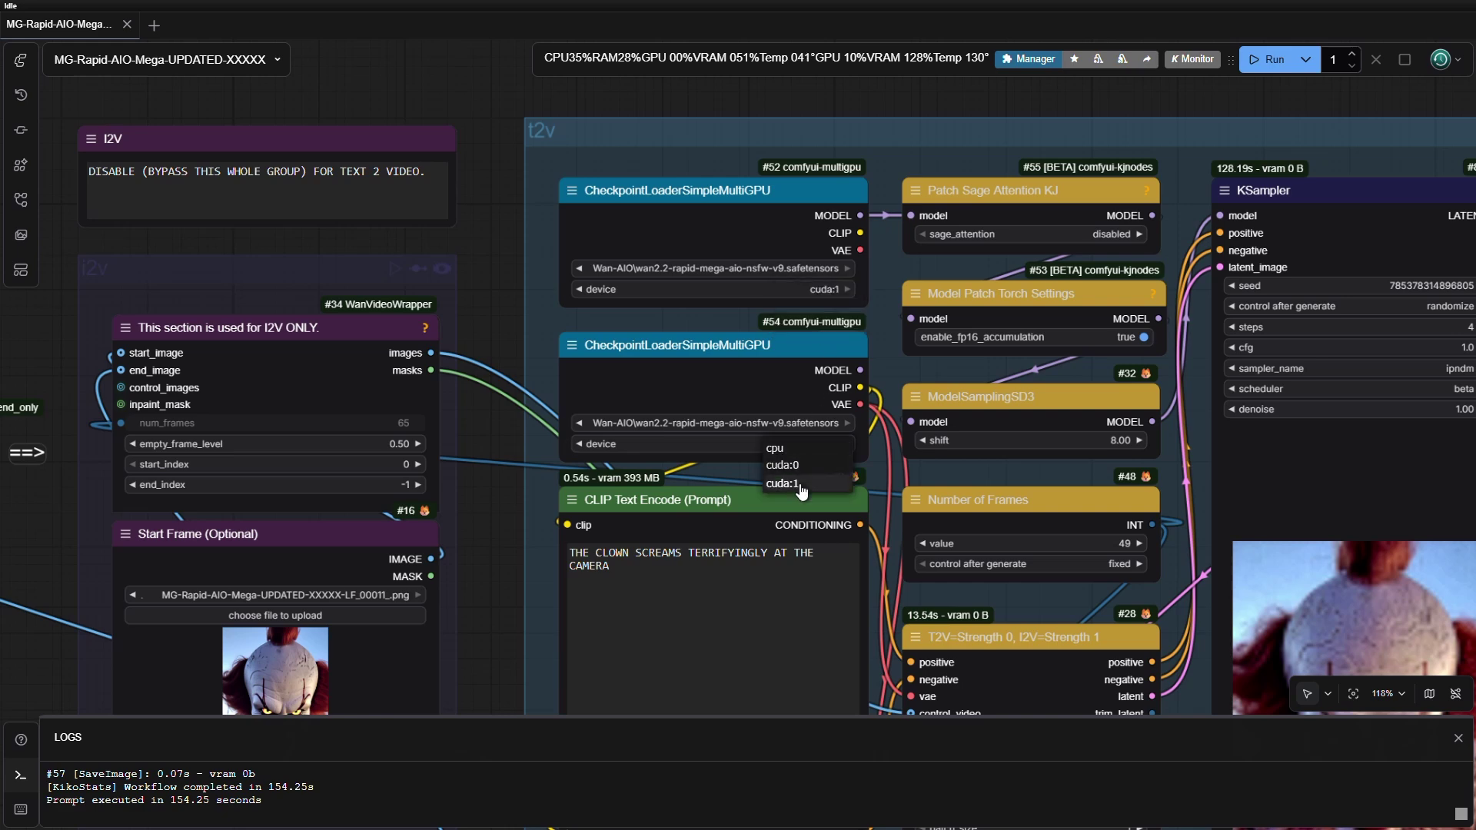
{"action": "left_click", "coordinate": [819, 483]}
{"action": "scroll", "coordinate": [492, 538], "scroll_direction": "down", "scroll_amount": 1}
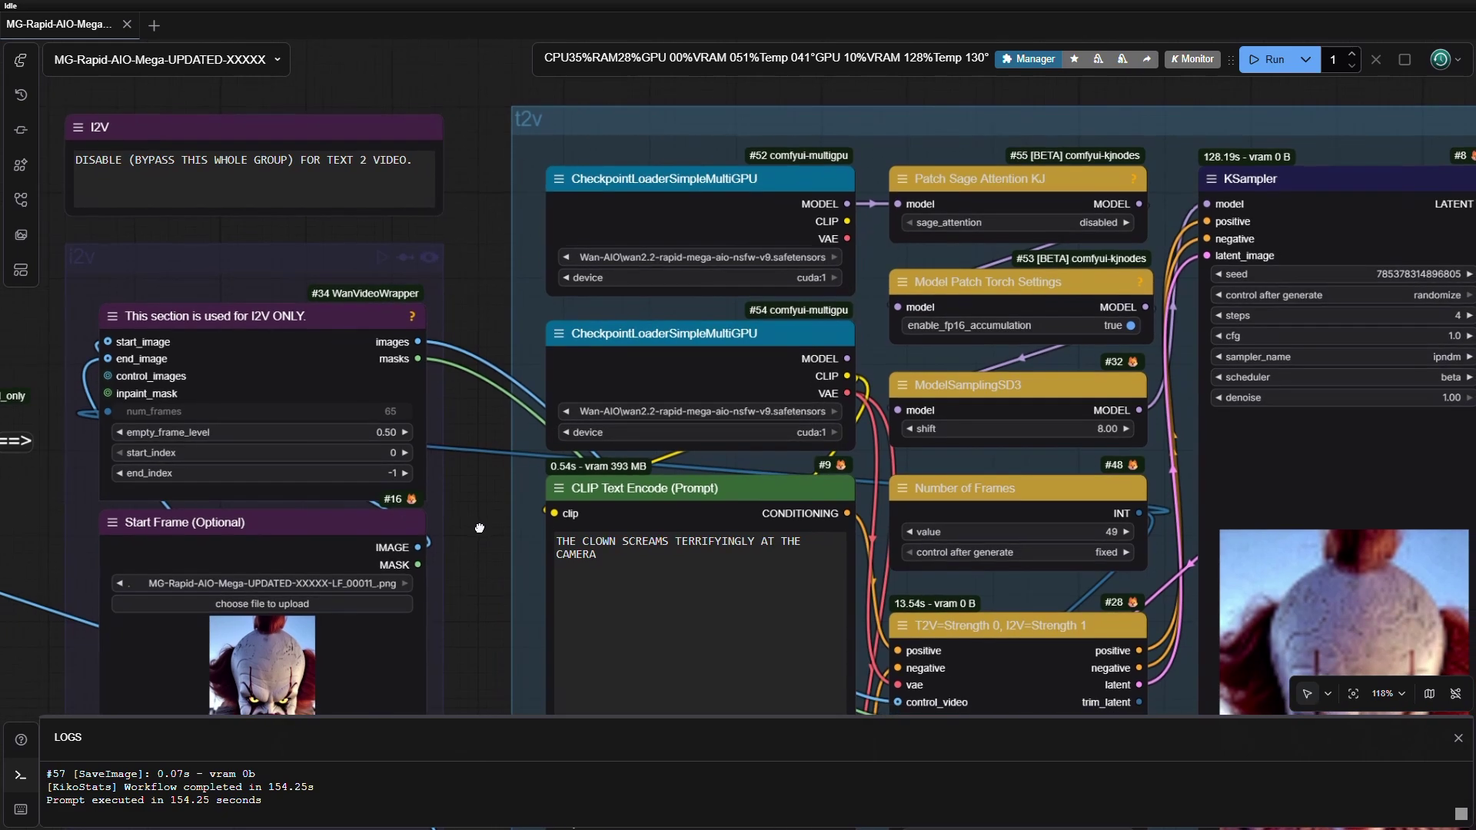
Examine the t2v group's prompt nodes, frame count, strength and size settings, and the sampler and video output nodes
{"action": "left_click_drag", "start_coordinate": [492, 538], "coordinate": [411, 513]}
{"action": "scroll", "coordinate": [463, 403], "scroll_direction": "up", "scroll_amount": 1}
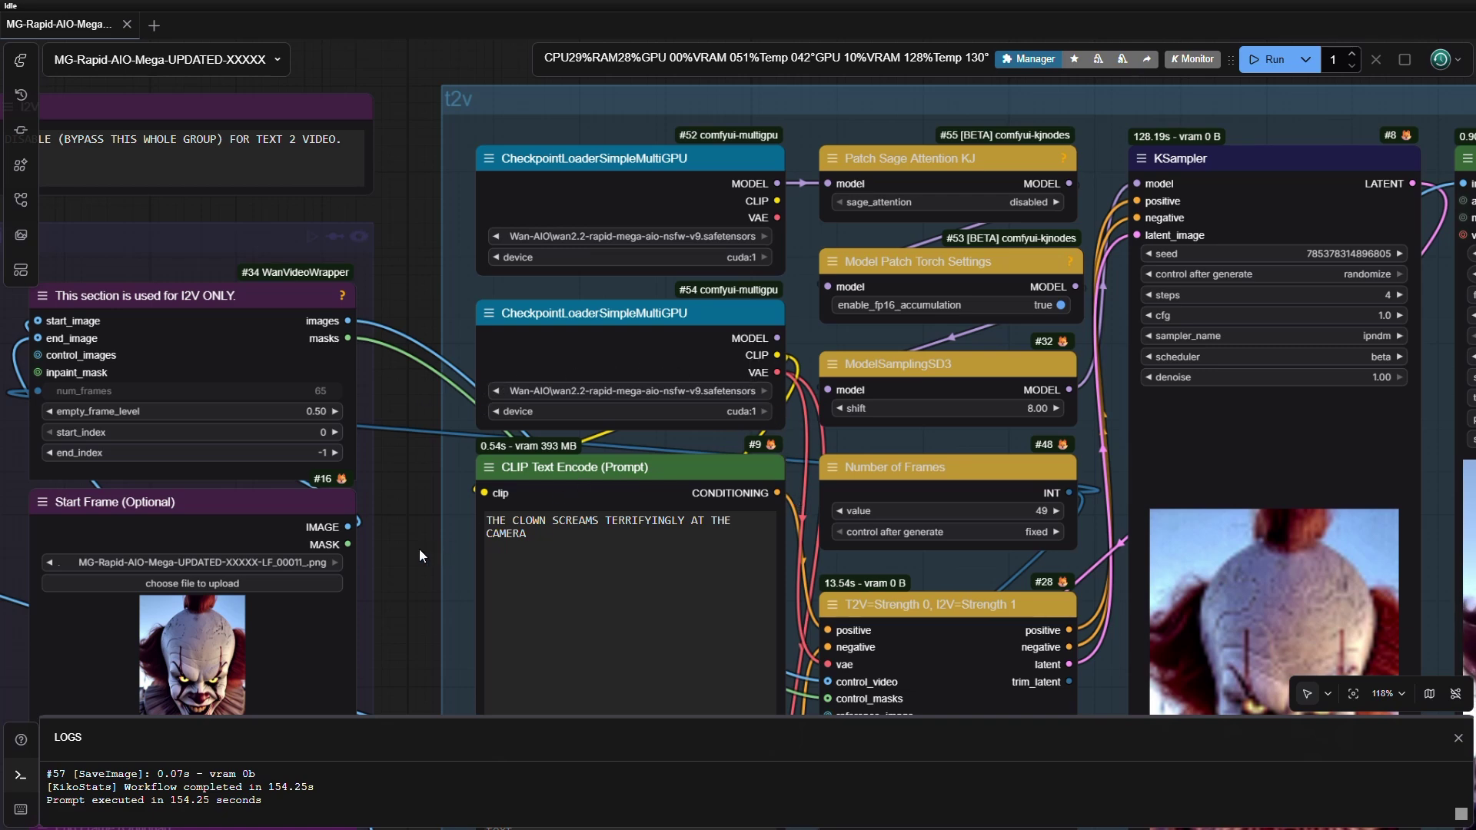
{"action": "left_click_drag", "start_coordinate": [418, 549], "coordinate": [505, 397]}
{"action": "scroll", "coordinate": [418, 528], "scroll_direction": "down", "scroll_amount": 1}
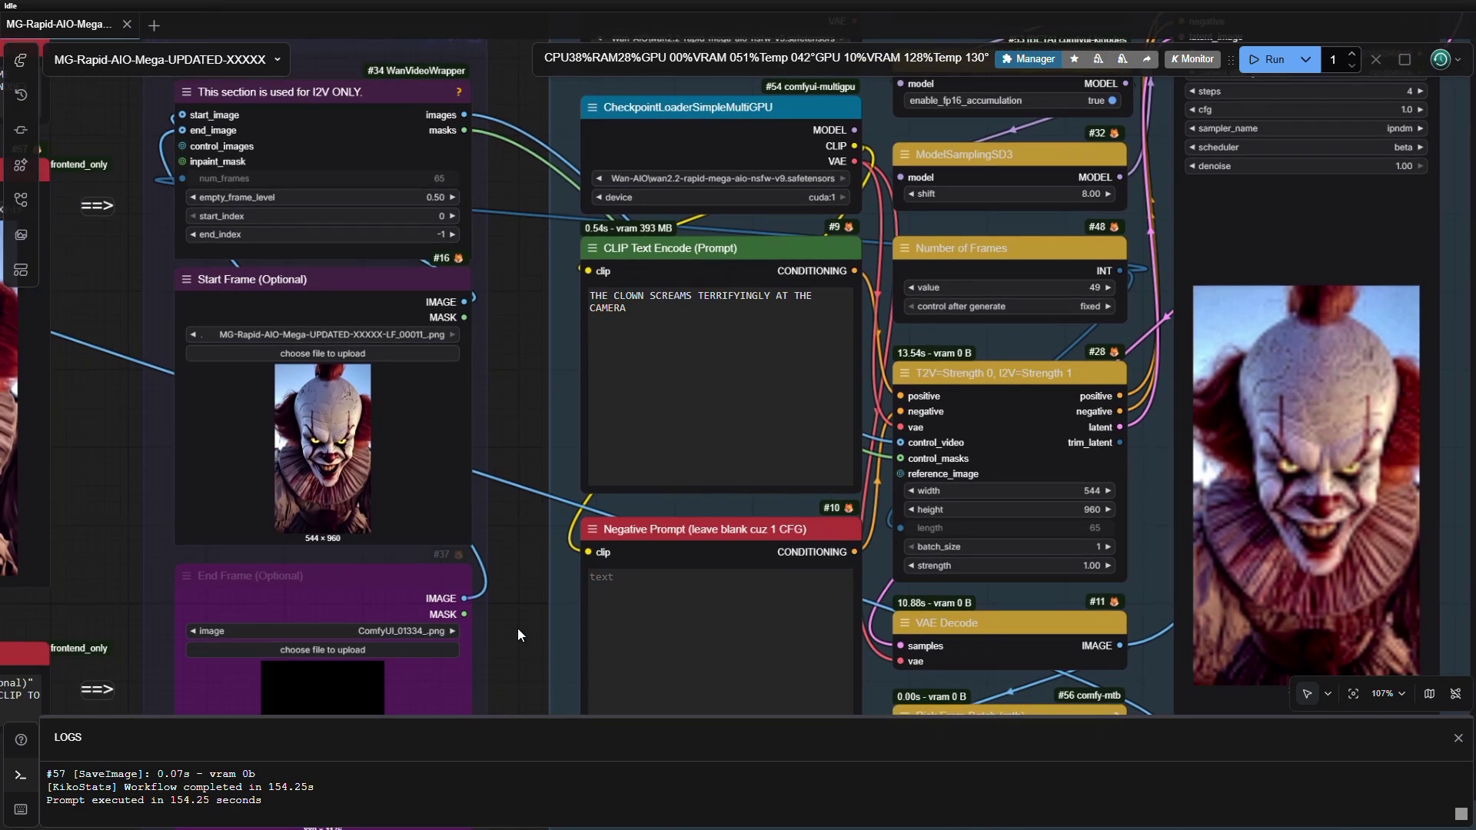
{"action": "scroll", "coordinate": [494, 477], "scroll_direction": "down", "scroll_amount": 3}
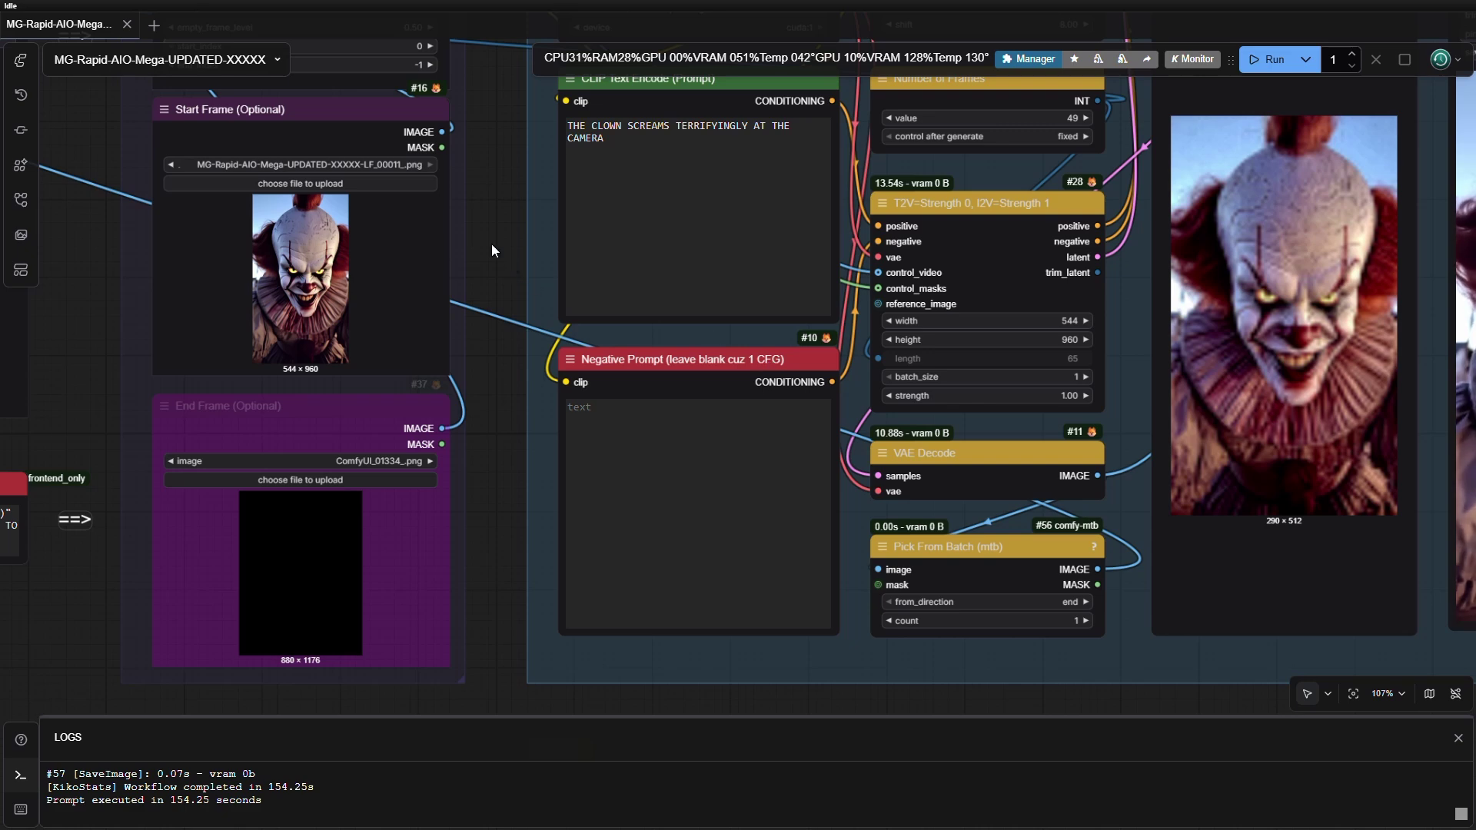
{"action": "left_click_drag", "start_coordinate": [491, 243], "coordinate": [311, 316]}
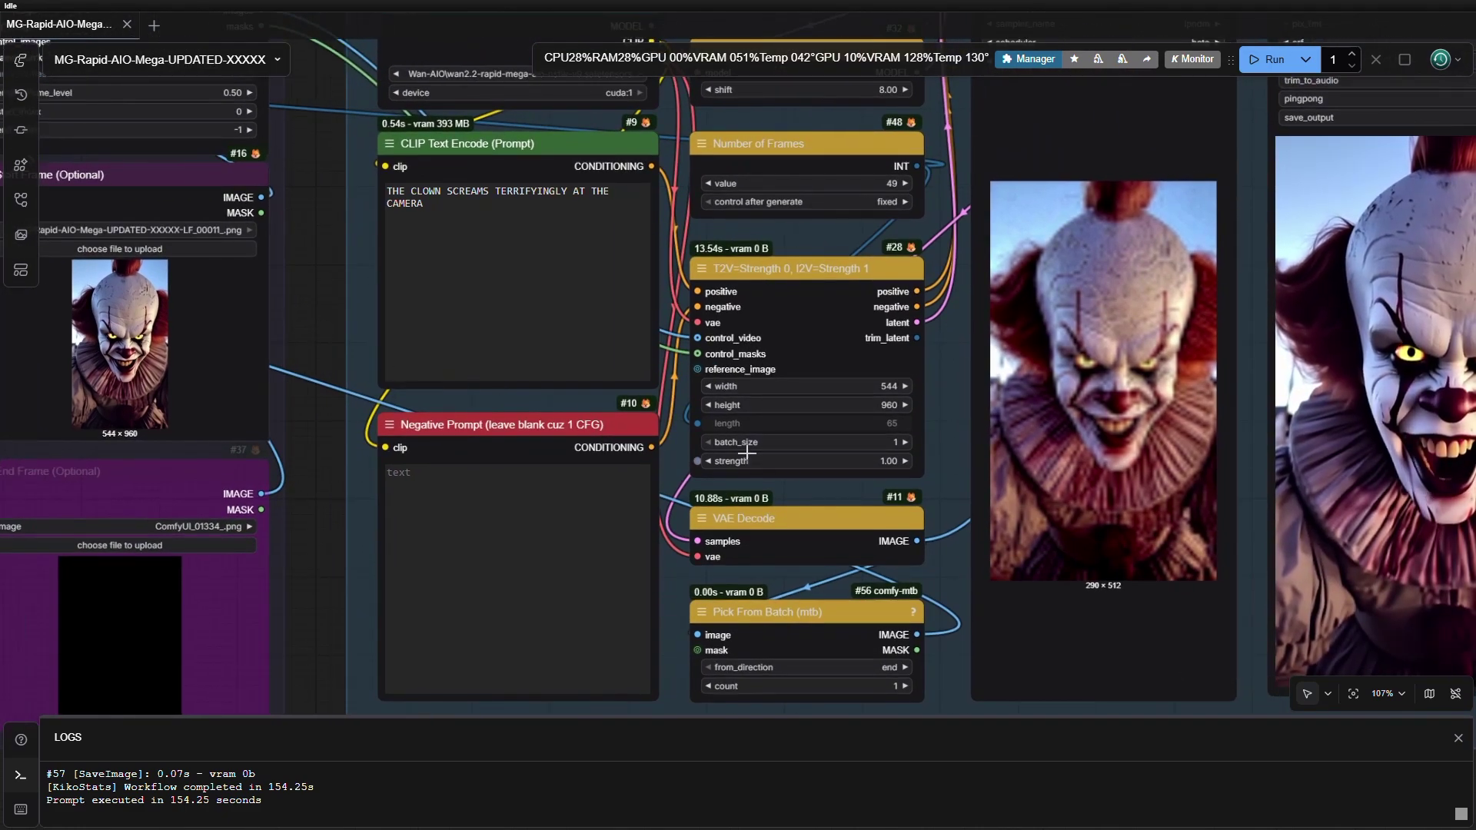
{"action": "left_click_drag", "start_coordinate": [952, 377], "coordinate": [946, 506]}
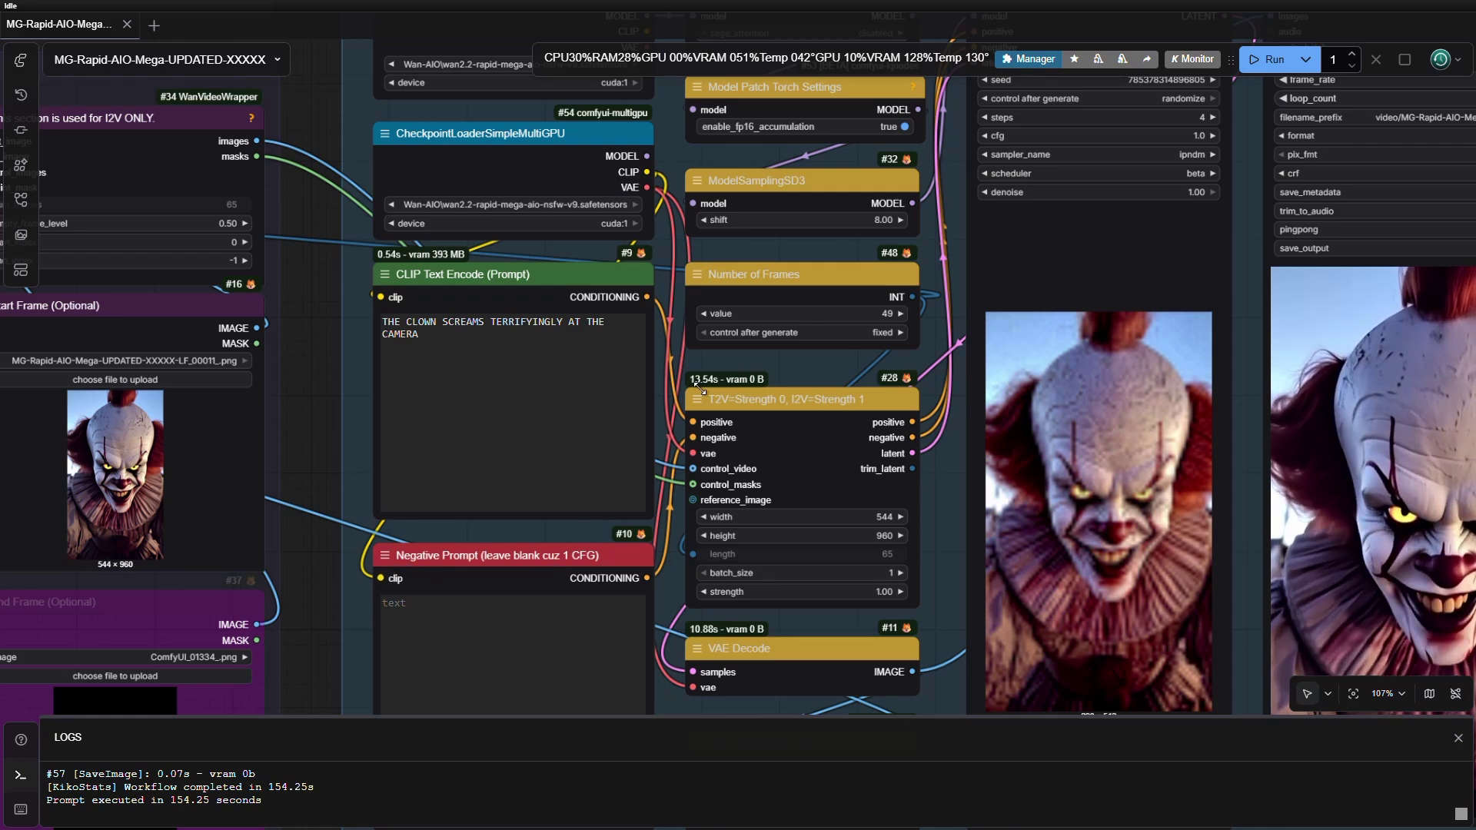
{"action": "left_click_drag", "start_coordinate": [737, 364], "coordinate": [620, 519]}
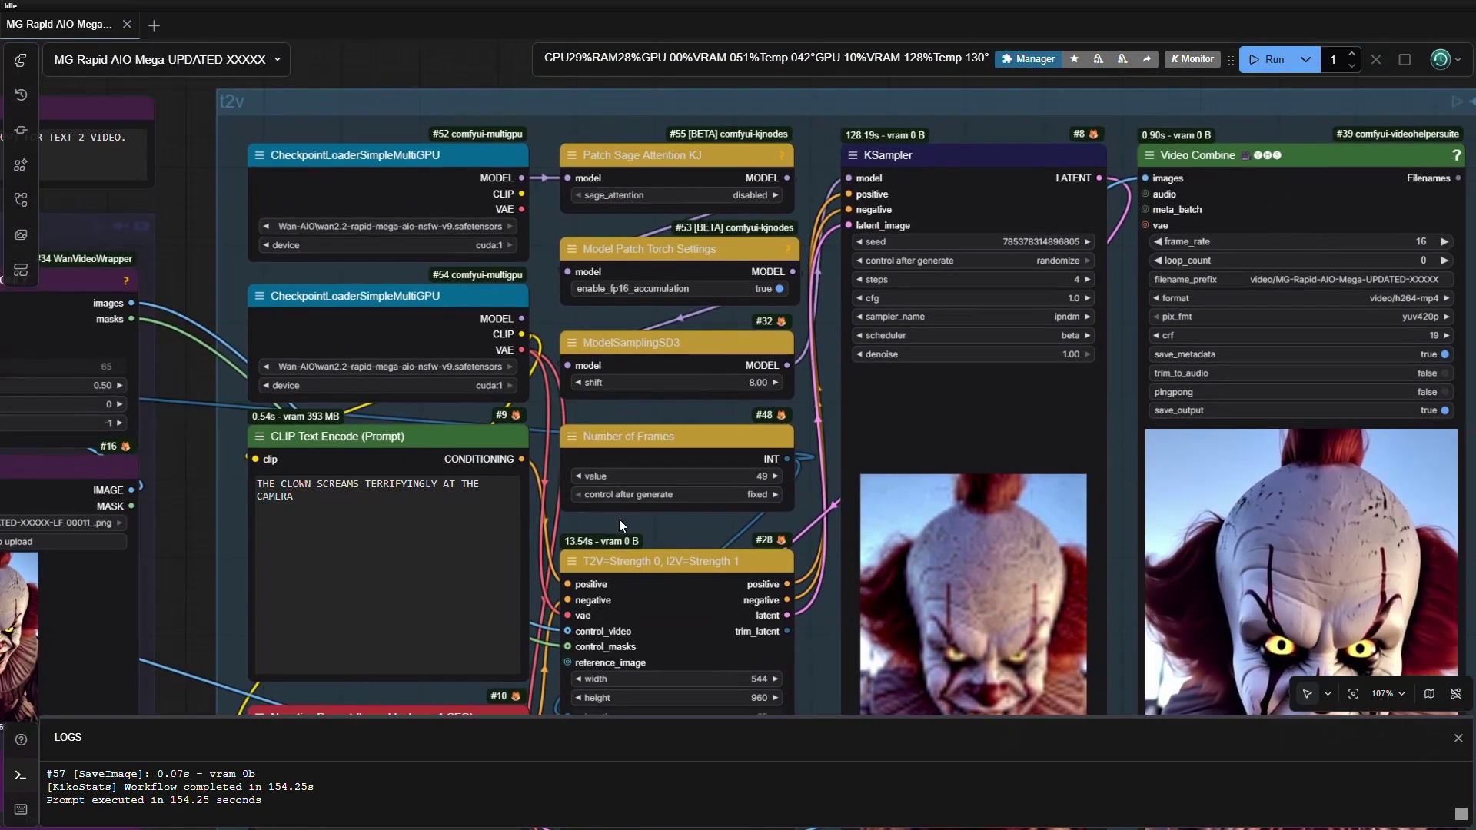
Set sage_attention to disabled in the Patch Sage Attention KJ node
{"action": "scroll", "coordinate": [813, 192], "scroll_direction": "up", "scroll_amount": 2}
{"action": "scroll", "coordinate": [813, 192], "scroll_direction": "up", "scroll_amount": 2}
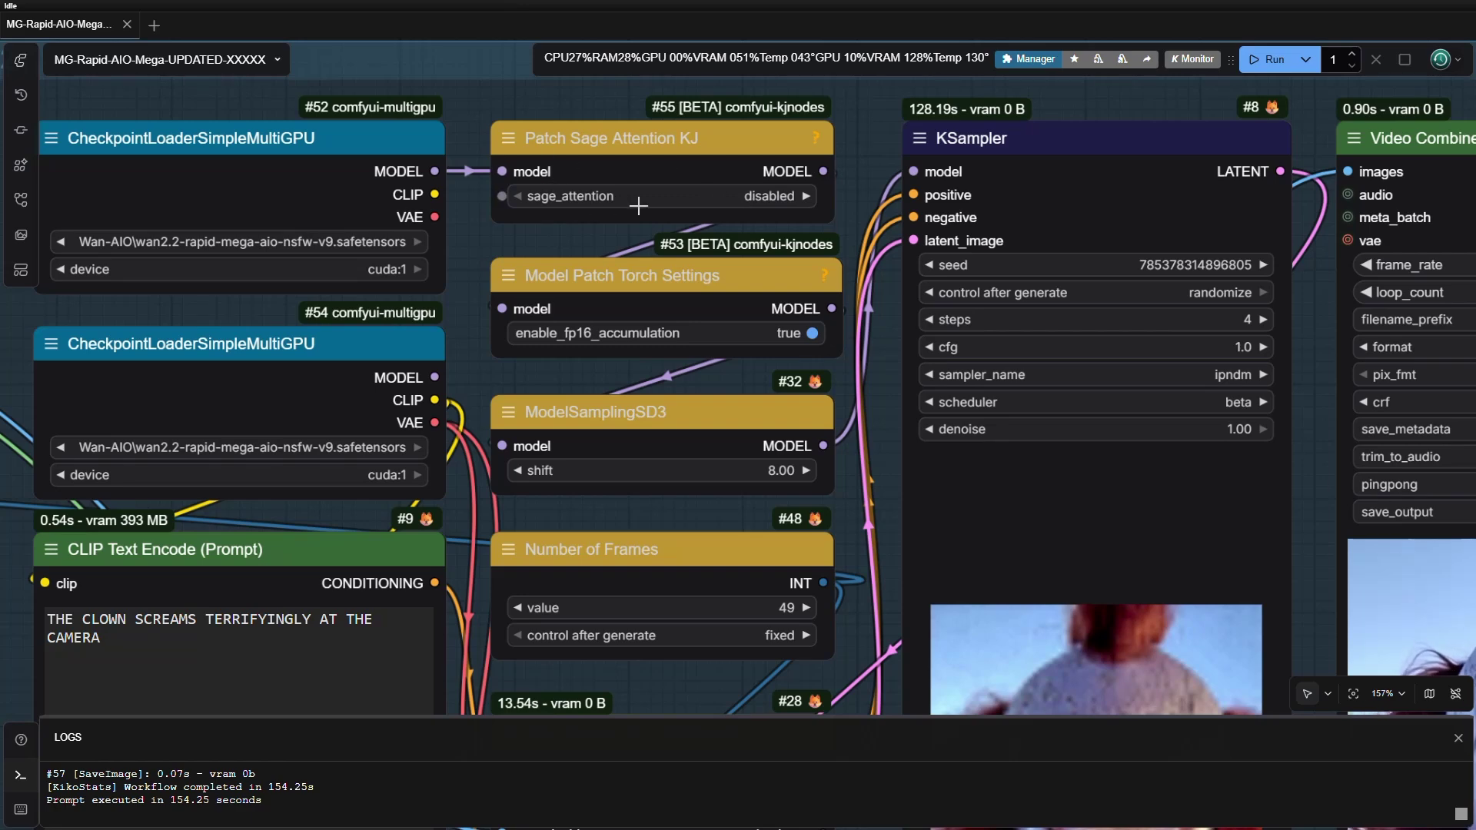
{"action": "left_click", "coordinate": [754, 198]}
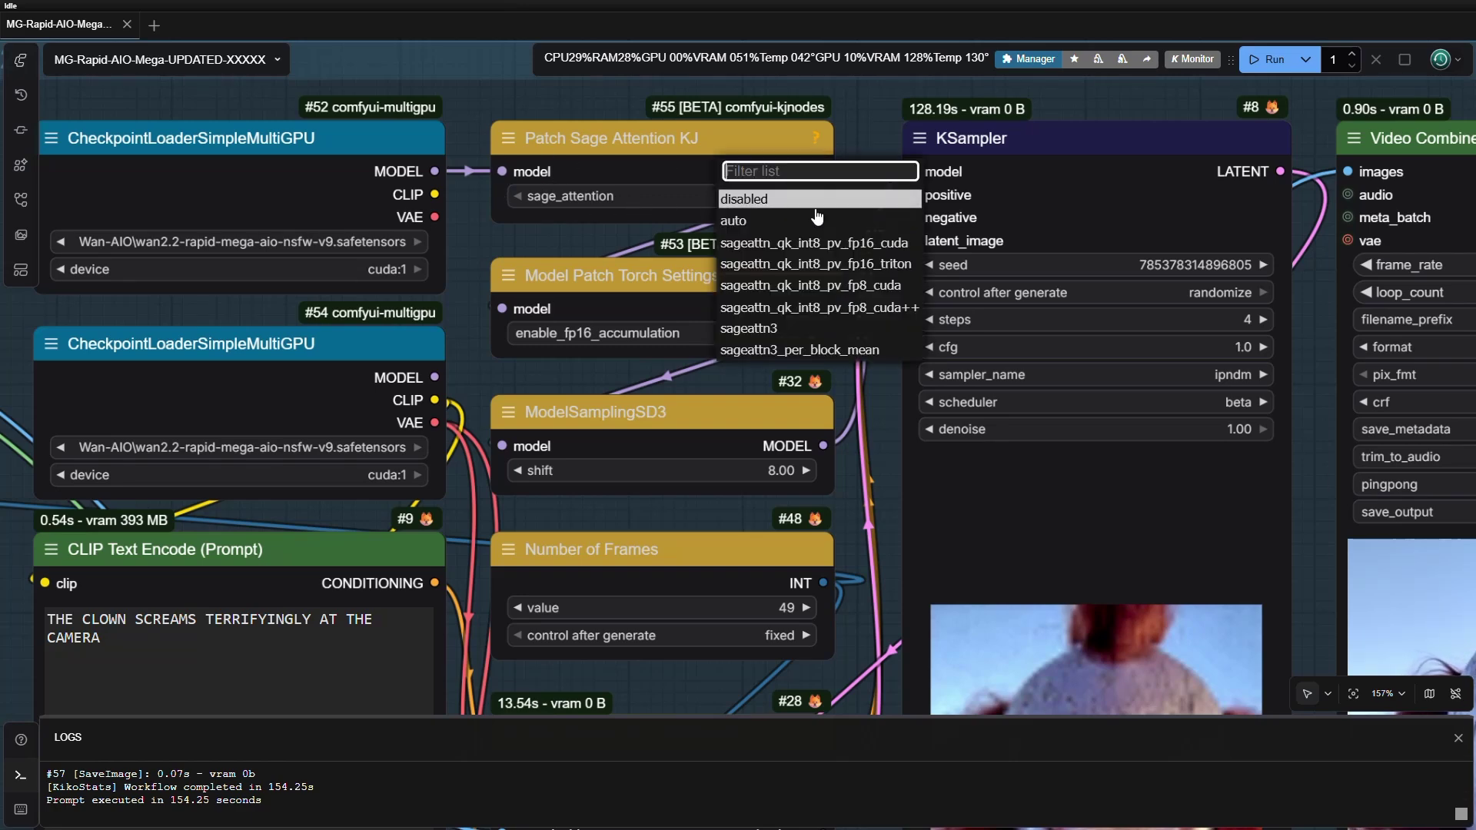
{"action": "left_click", "coordinate": [772, 202]}
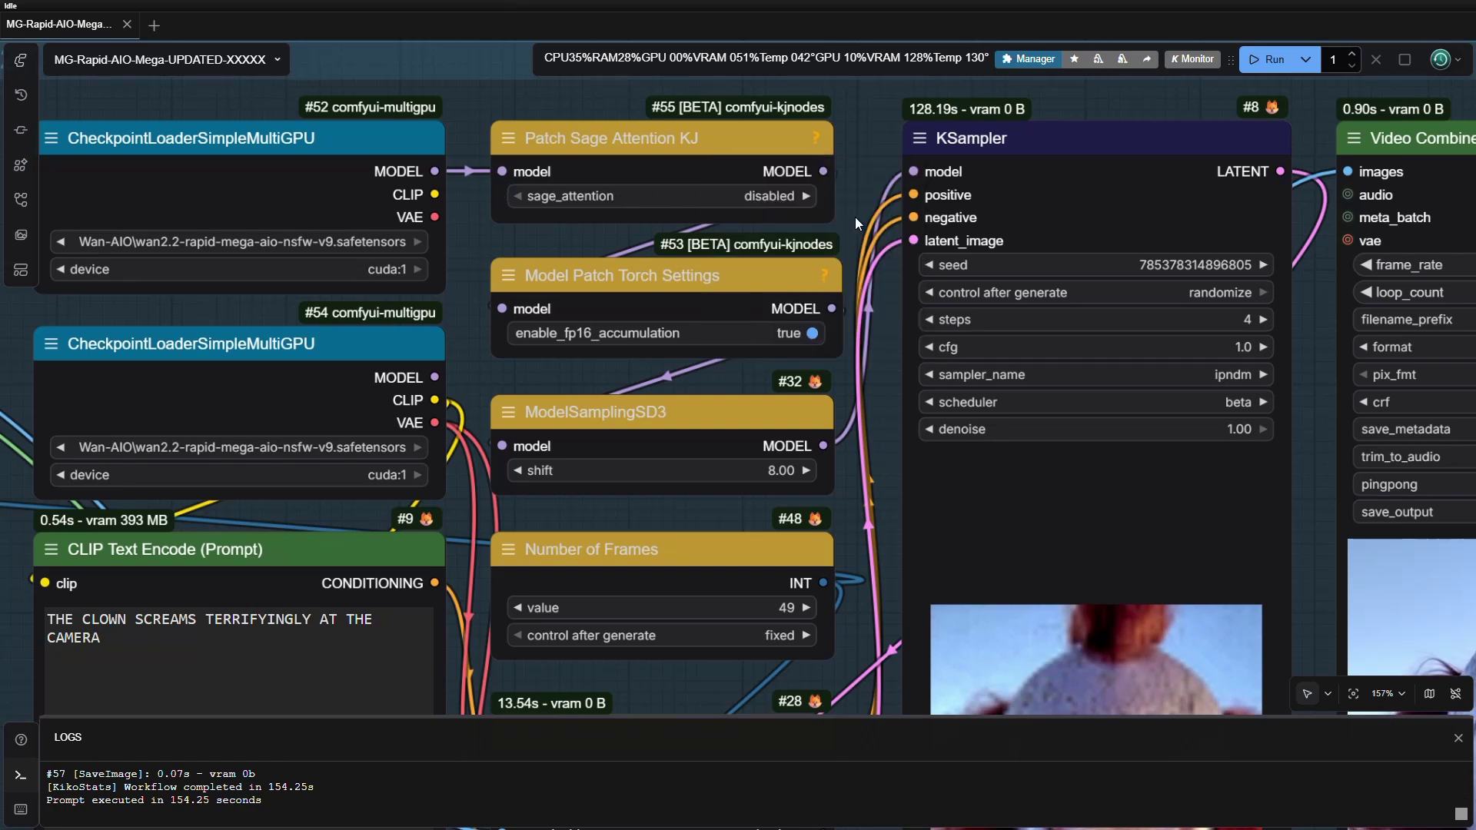
Narrow the Model Patch Torch Settings node slightly to match the width of the other nodes in its column
{"action": "scroll", "coordinate": [846, 301], "scroll_direction": "down", "scroll_amount": 1}
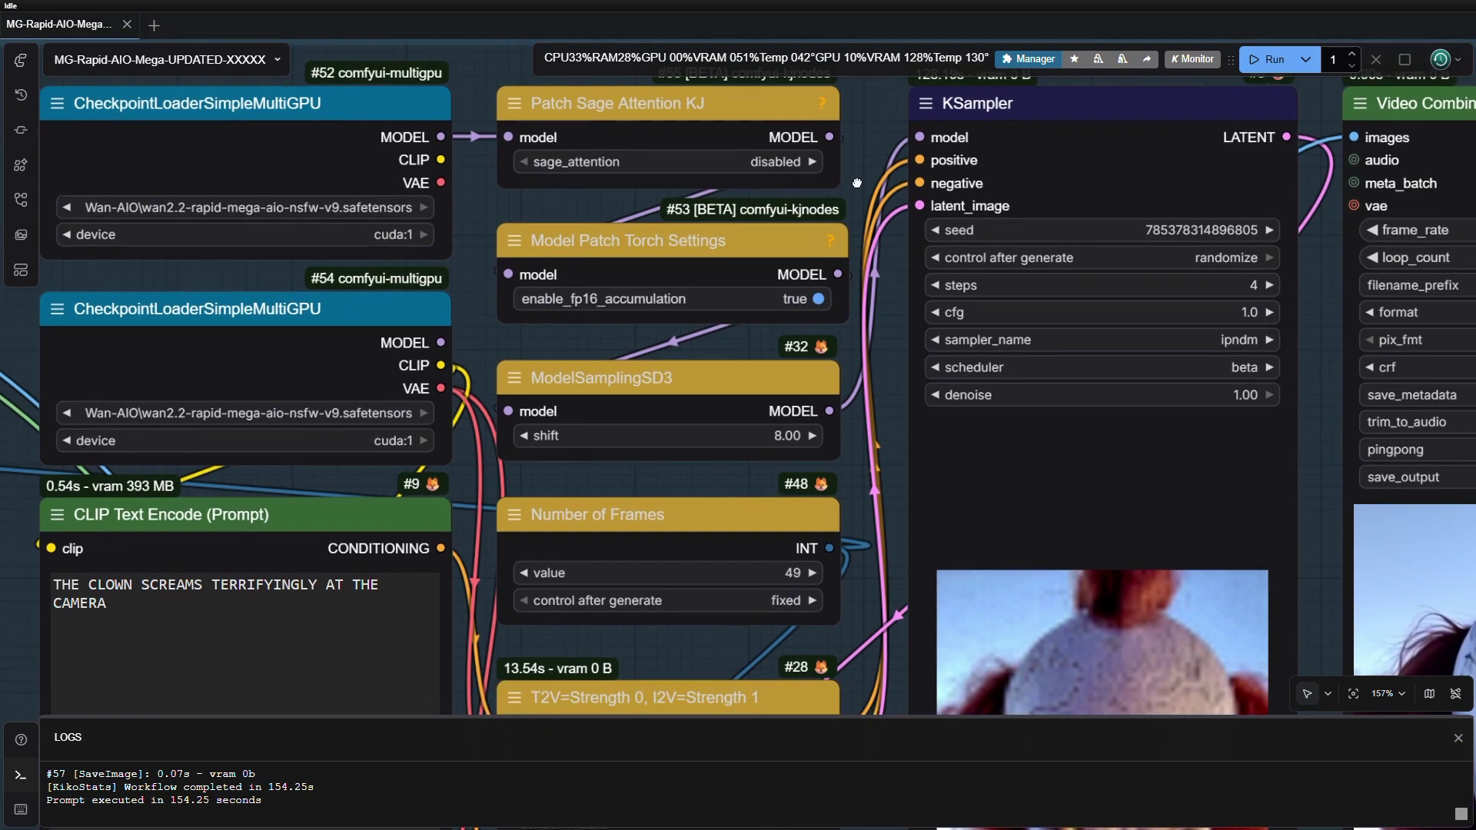
{"action": "left_click_drag", "start_coordinate": [846, 316], "coordinate": [842, 315]}
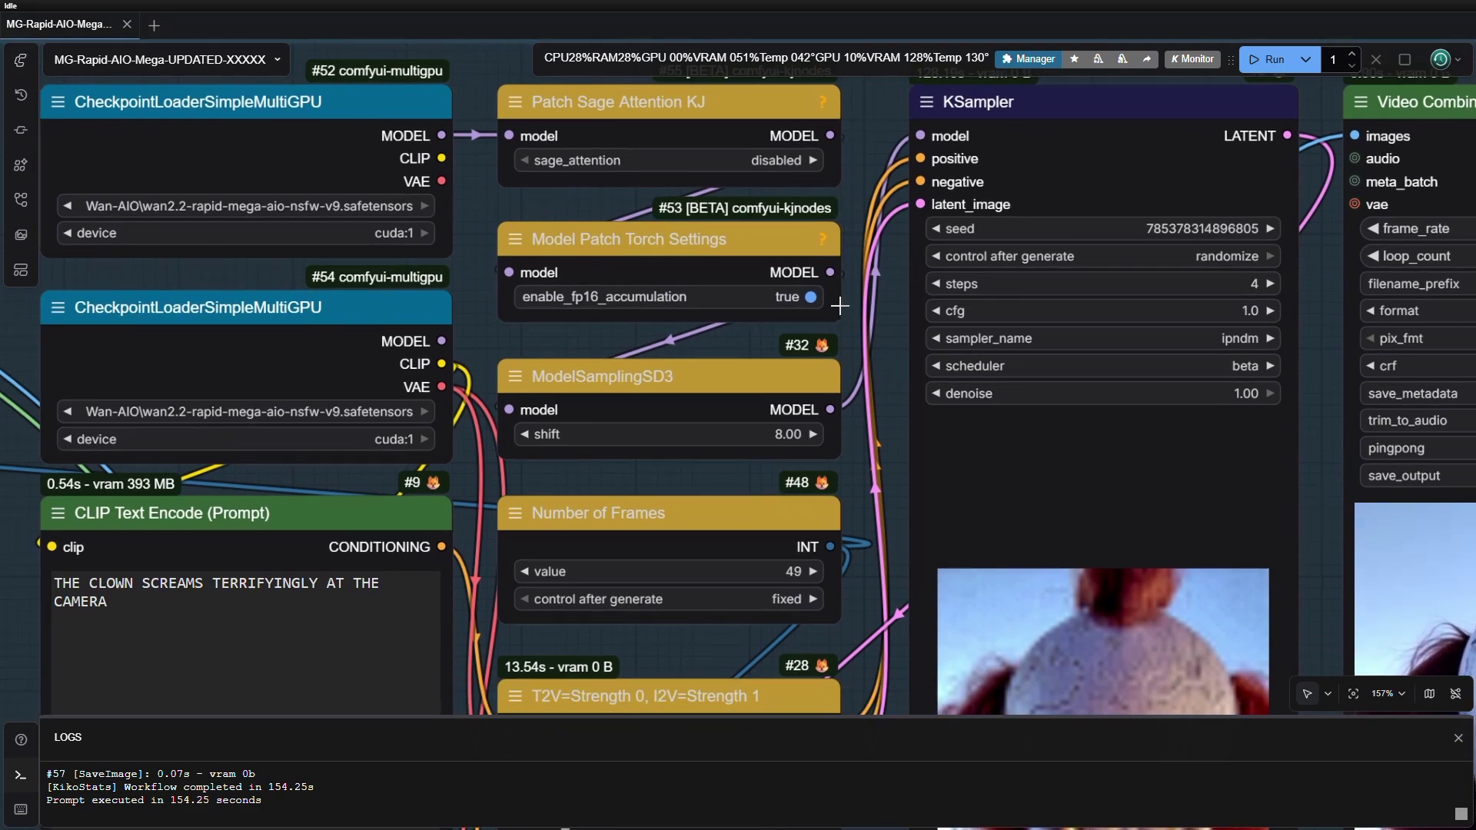
{"action": "left_click_drag", "start_coordinate": [880, 368], "coordinate": [935, 325]}
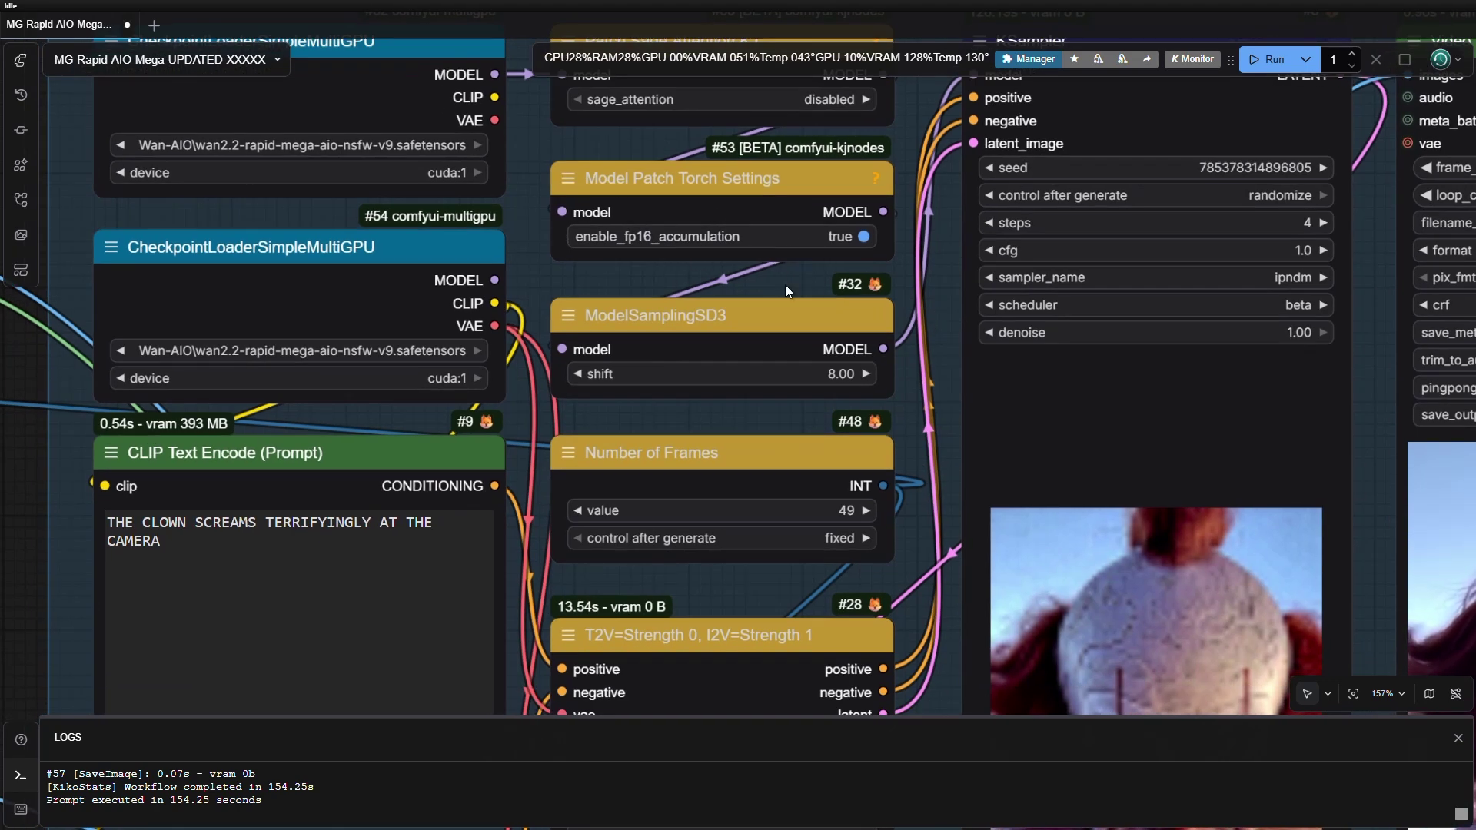
{"action": "scroll", "coordinate": [785, 285], "scroll_direction": "down", "scroll_amount": 3}
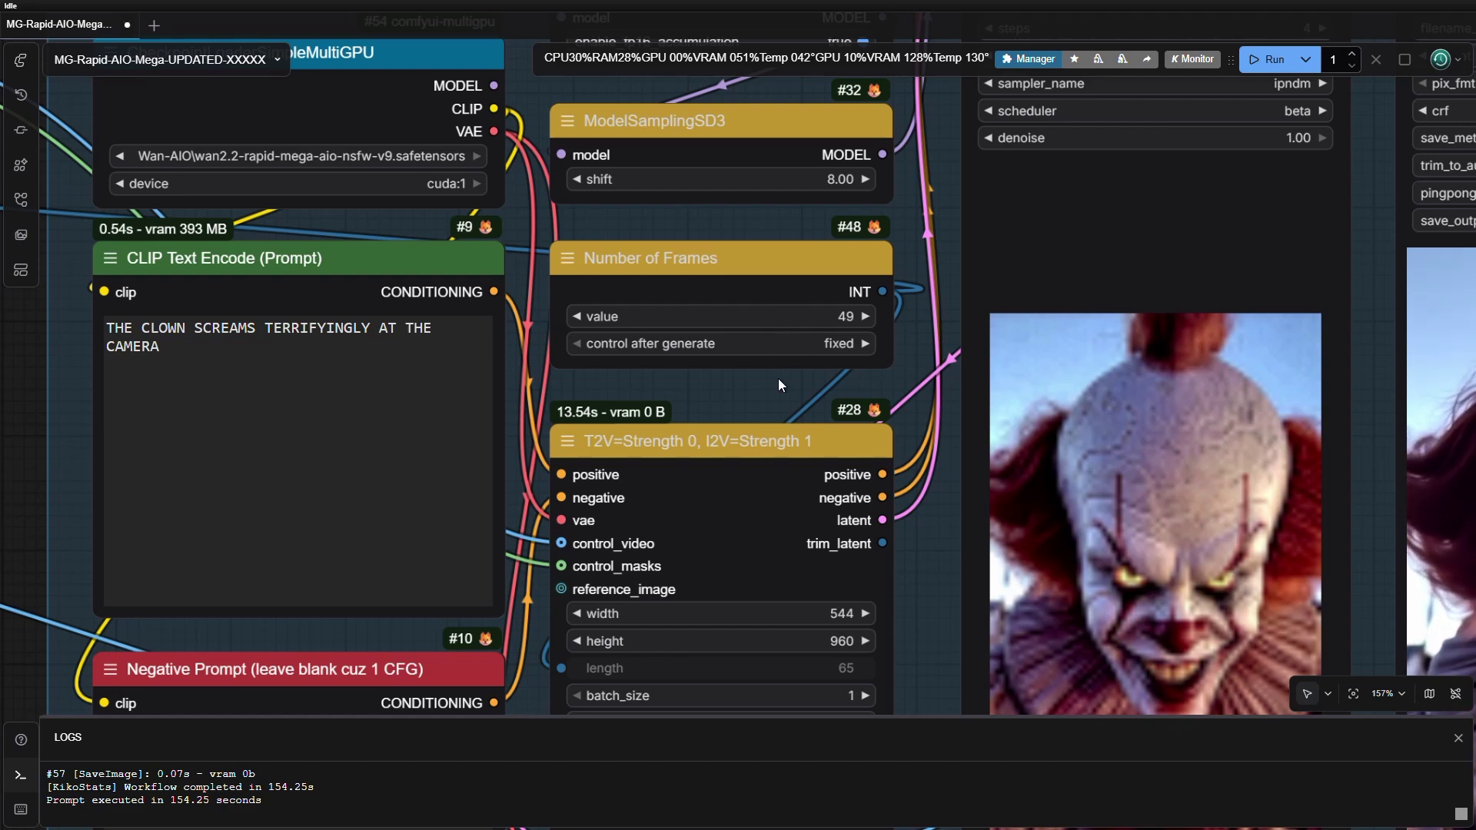
Examine the Number of Frames node, the size and strength settings in the T2V=Strength 0, I2V=Strength 1 node, and the neighbouring I2V section
{"action": "scroll", "coordinate": [778, 379], "scroll_direction": "right", "scroll_amount": 5}
{"action": "scroll", "coordinate": [777, 378], "scroll_direction": "up", "scroll_amount": 3}
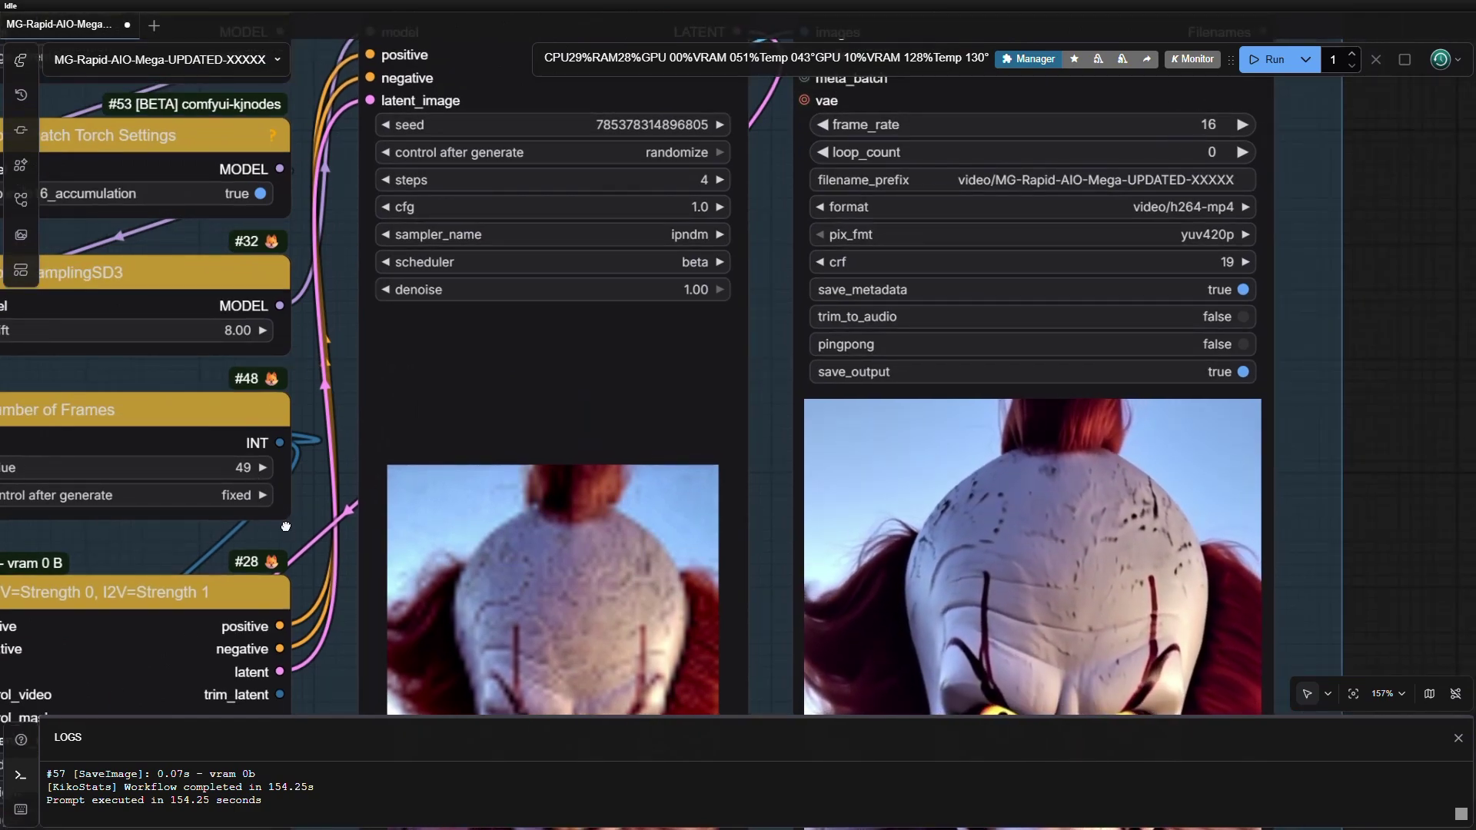
{"action": "left_click_drag", "start_coordinate": [276, 472], "coordinate": [747, 310]}
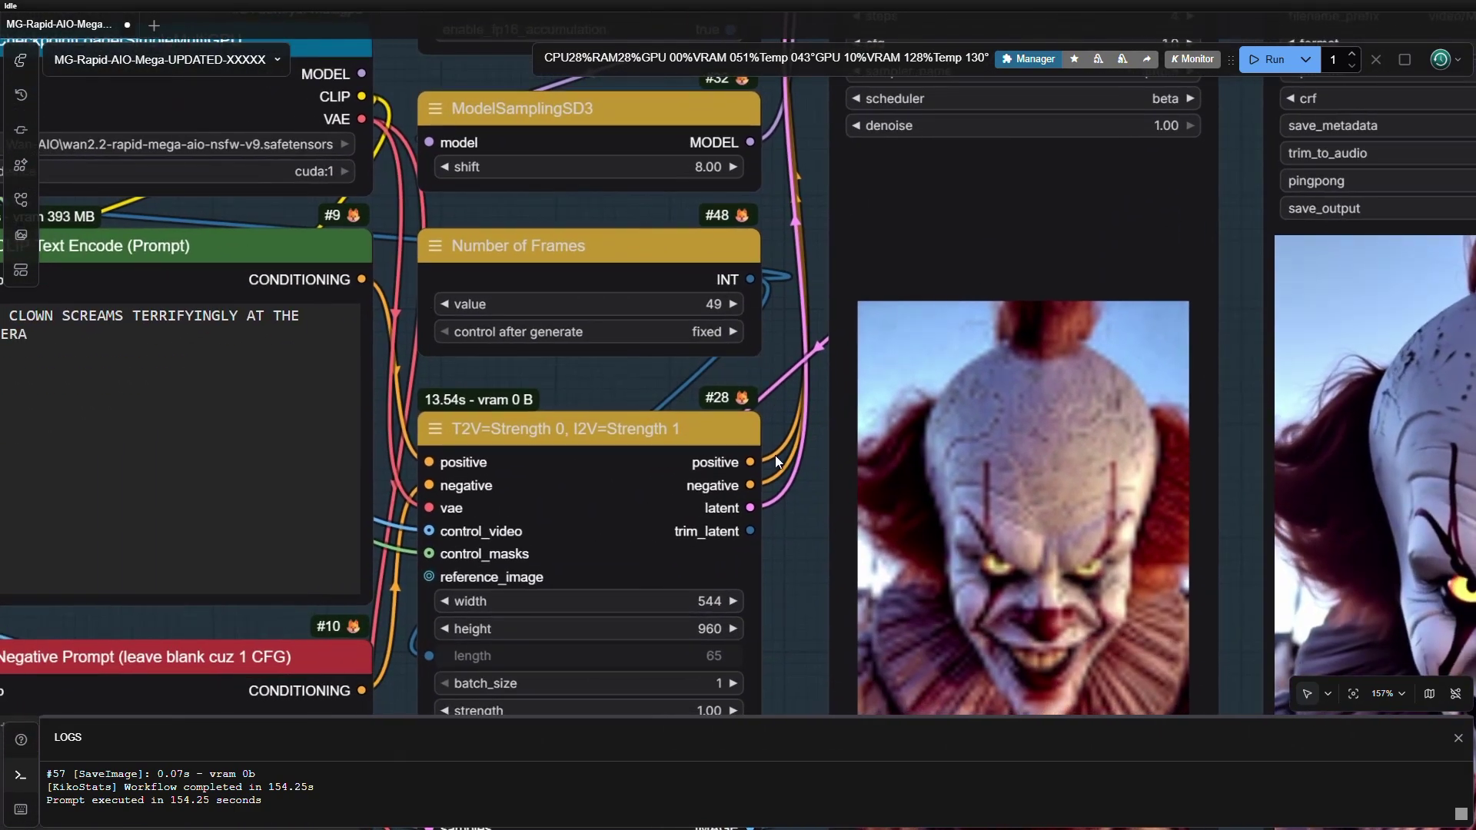
{"action": "scroll", "coordinate": [775, 455], "scroll_direction": "down", "scroll_amount": 3}
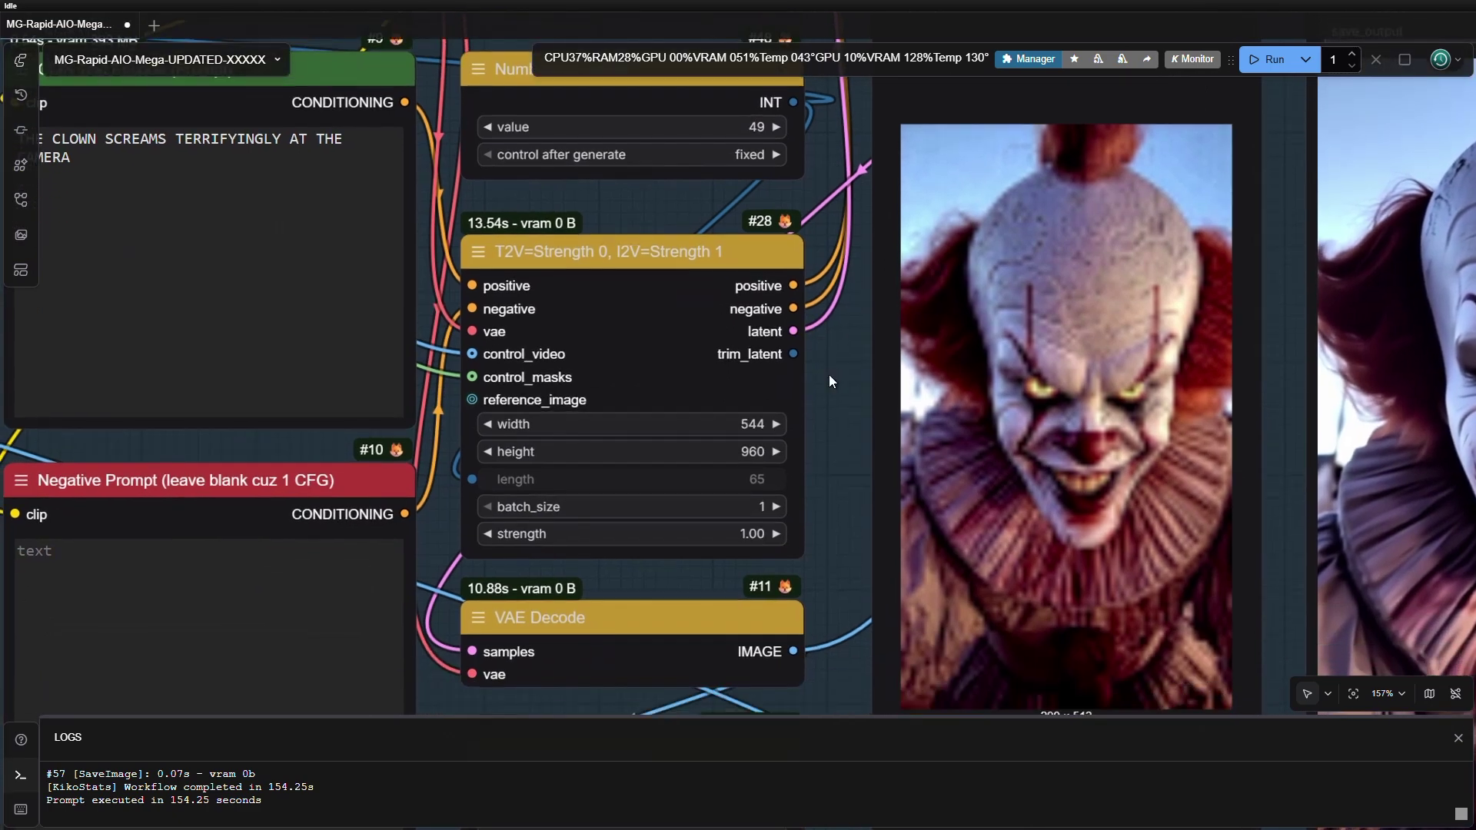
{"action": "left_click_drag", "start_coordinate": [829, 379], "coordinate": [843, 356]}
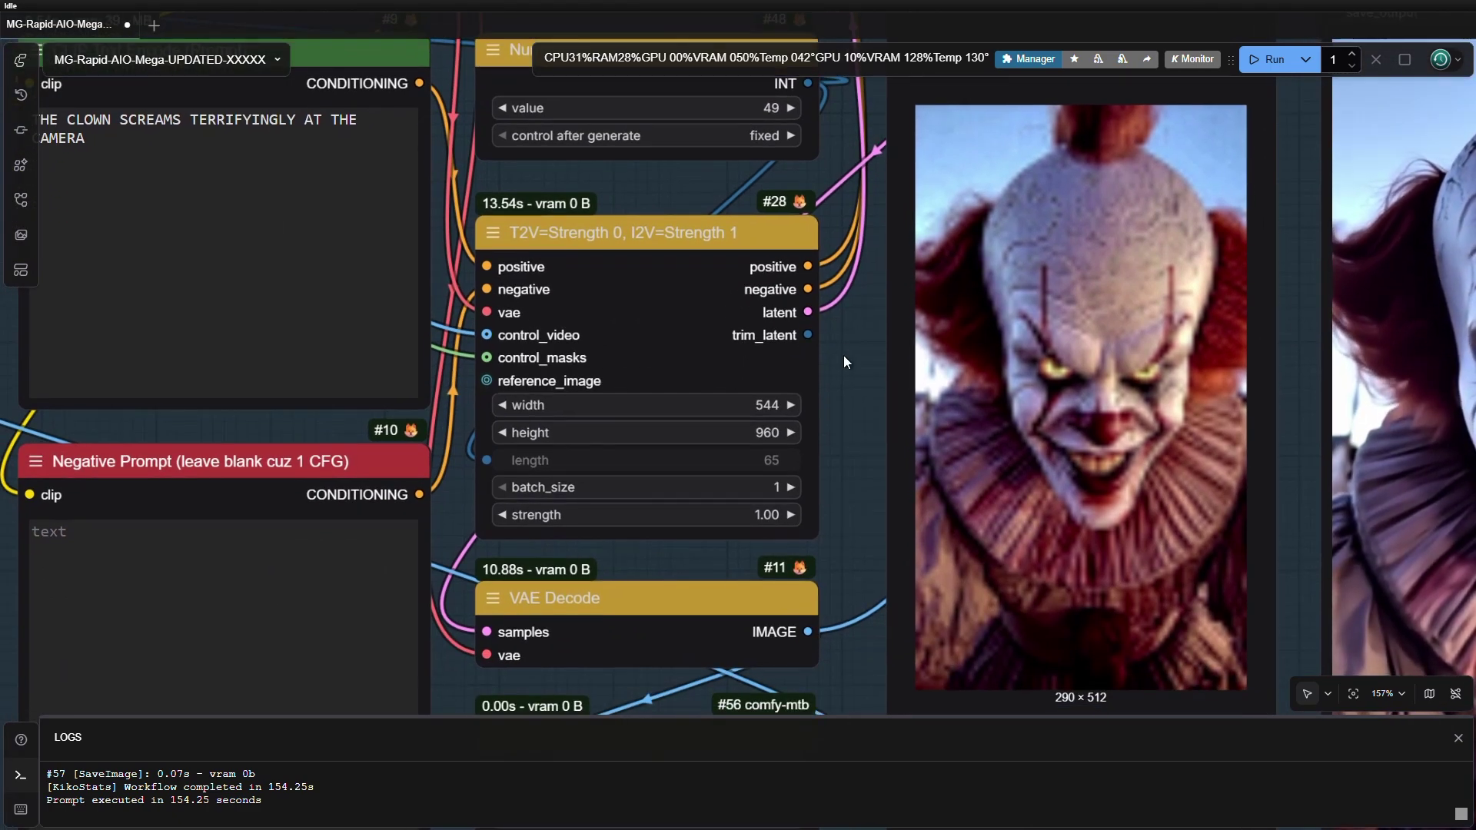
{"action": "left_click_drag", "start_coordinate": [844, 356], "coordinate": [844, 338]}
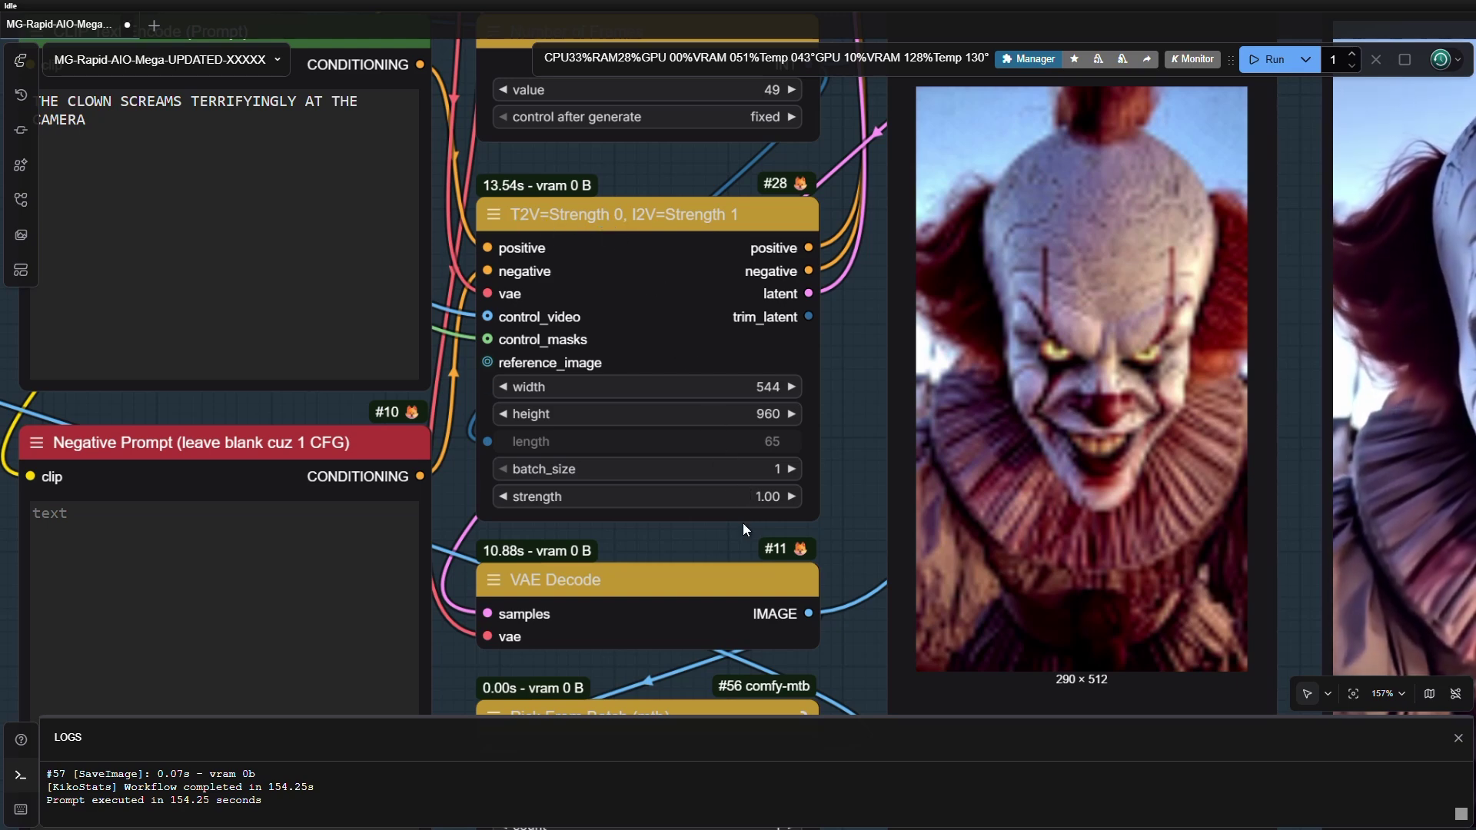
{"action": "scroll", "coordinate": [742, 523], "scroll_direction": "down", "scroll_amount": 2}
{"action": "scroll", "coordinate": [730, 532], "scroll_direction": "left", "scroll_amount": 5}
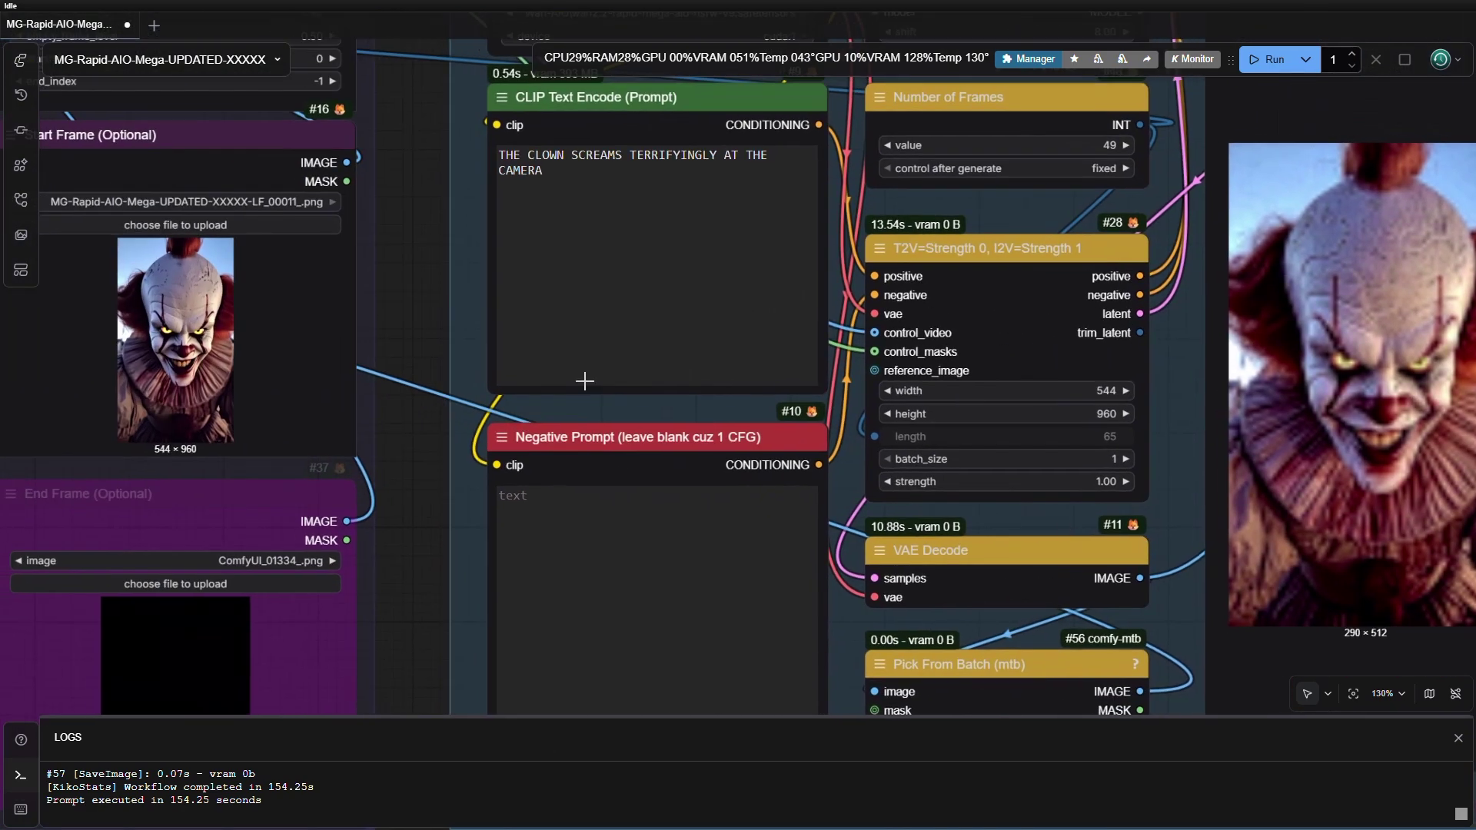
{"action": "scroll", "coordinate": [708, 389], "scroll_direction": "down", "scroll_amount": 4}
{"action": "scroll", "coordinate": [704, 376], "scroll_direction": "left", "scroll_amount": 3}
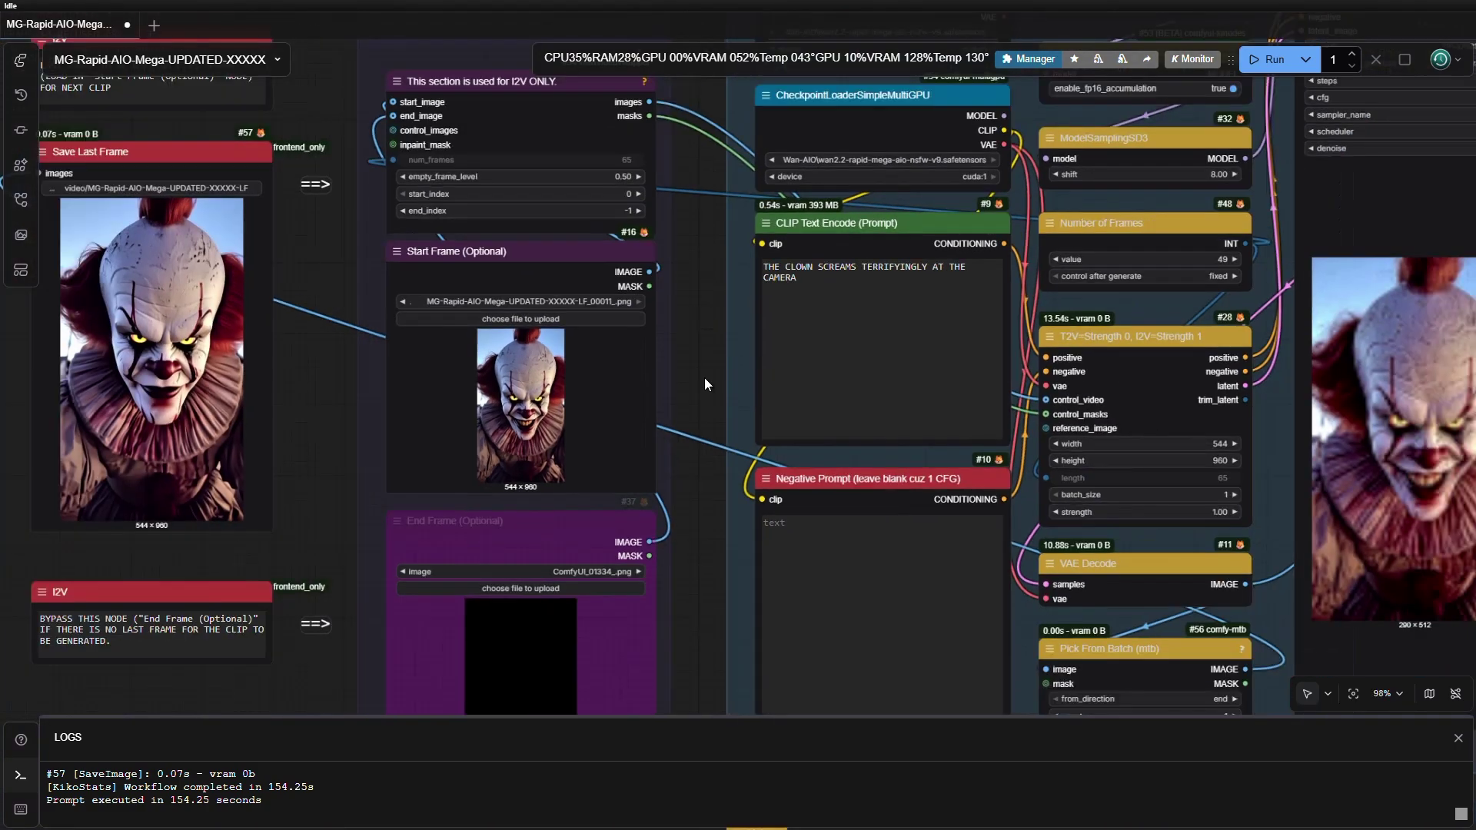
Bypass the whole I2V group to set the workflow up for text-to-video
{"action": "scroll", "coordinate": [726, 407], "scroll_direction": "down", "scroll_amount": 2}
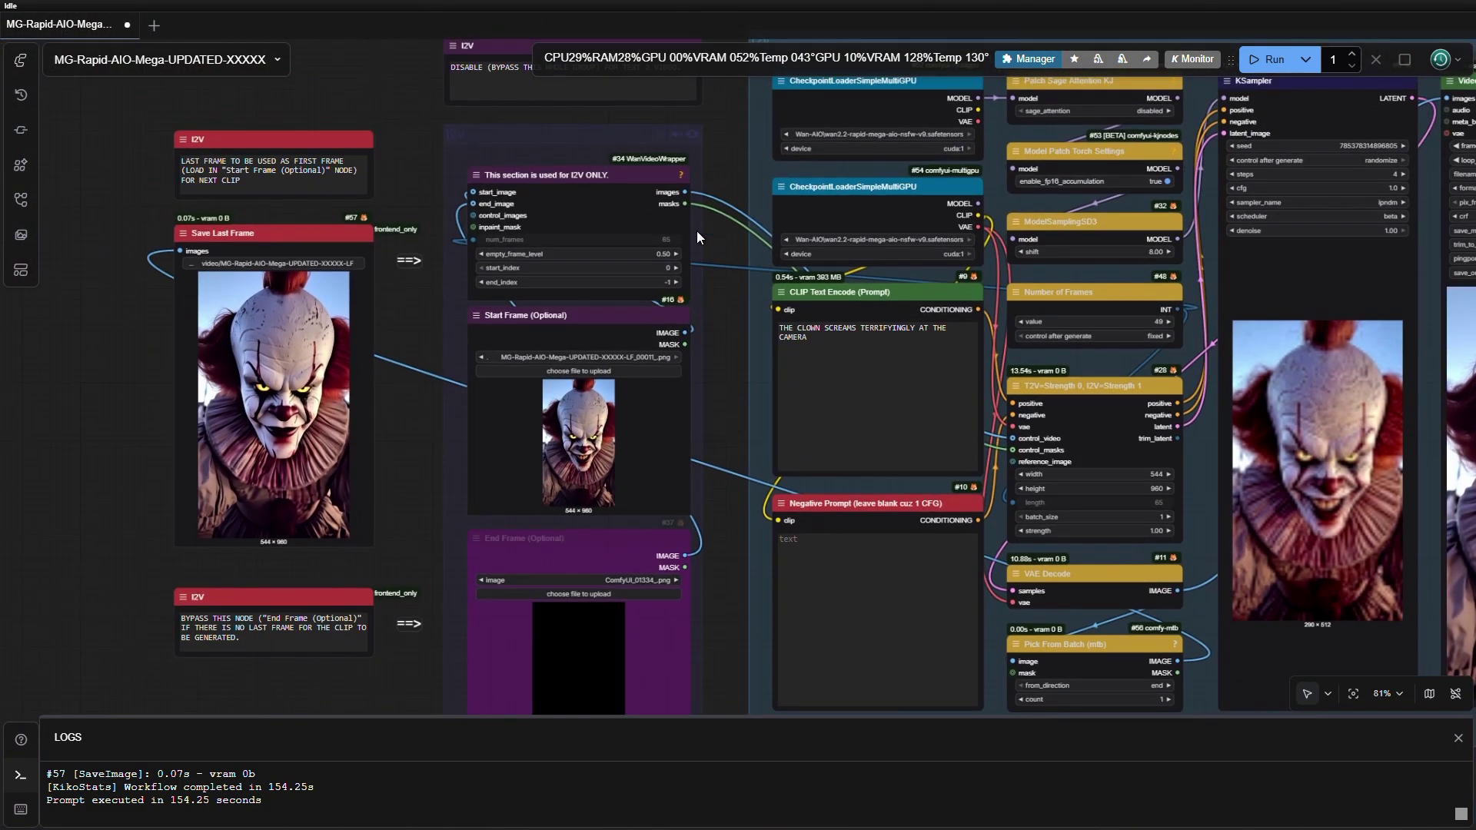
{"action": "left_click", "coordinate": [676, 134]}
{"action": "key", "text": "ctrl+b"}
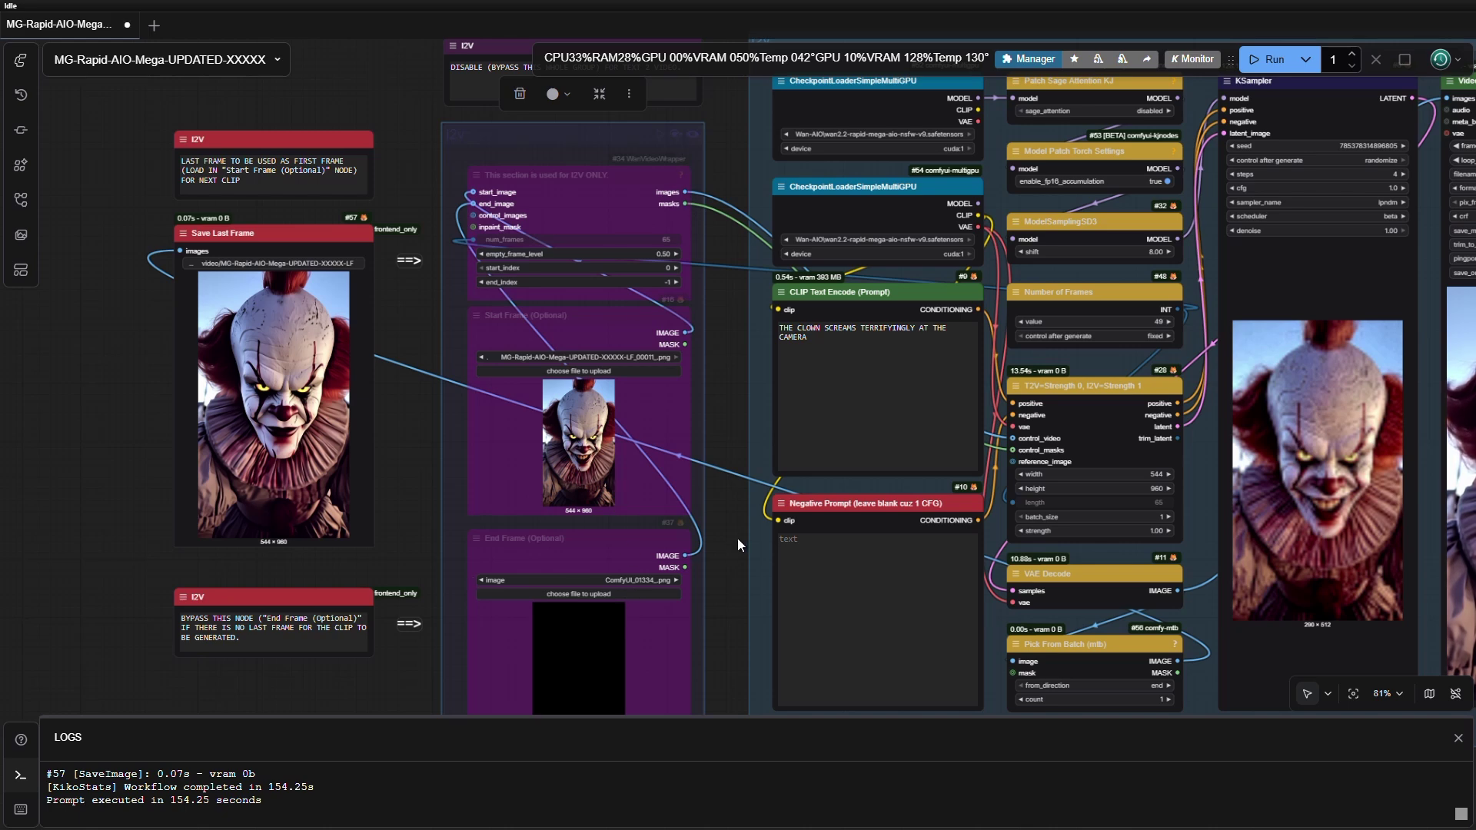
{"action": "scroll", "coordinate": [731, 551], "scroll_direction": "down", "scroll_amount": 1}
{"action": "left_click_drag", "start_coordinate": [731, 550], "coordinate": [724, 488]}
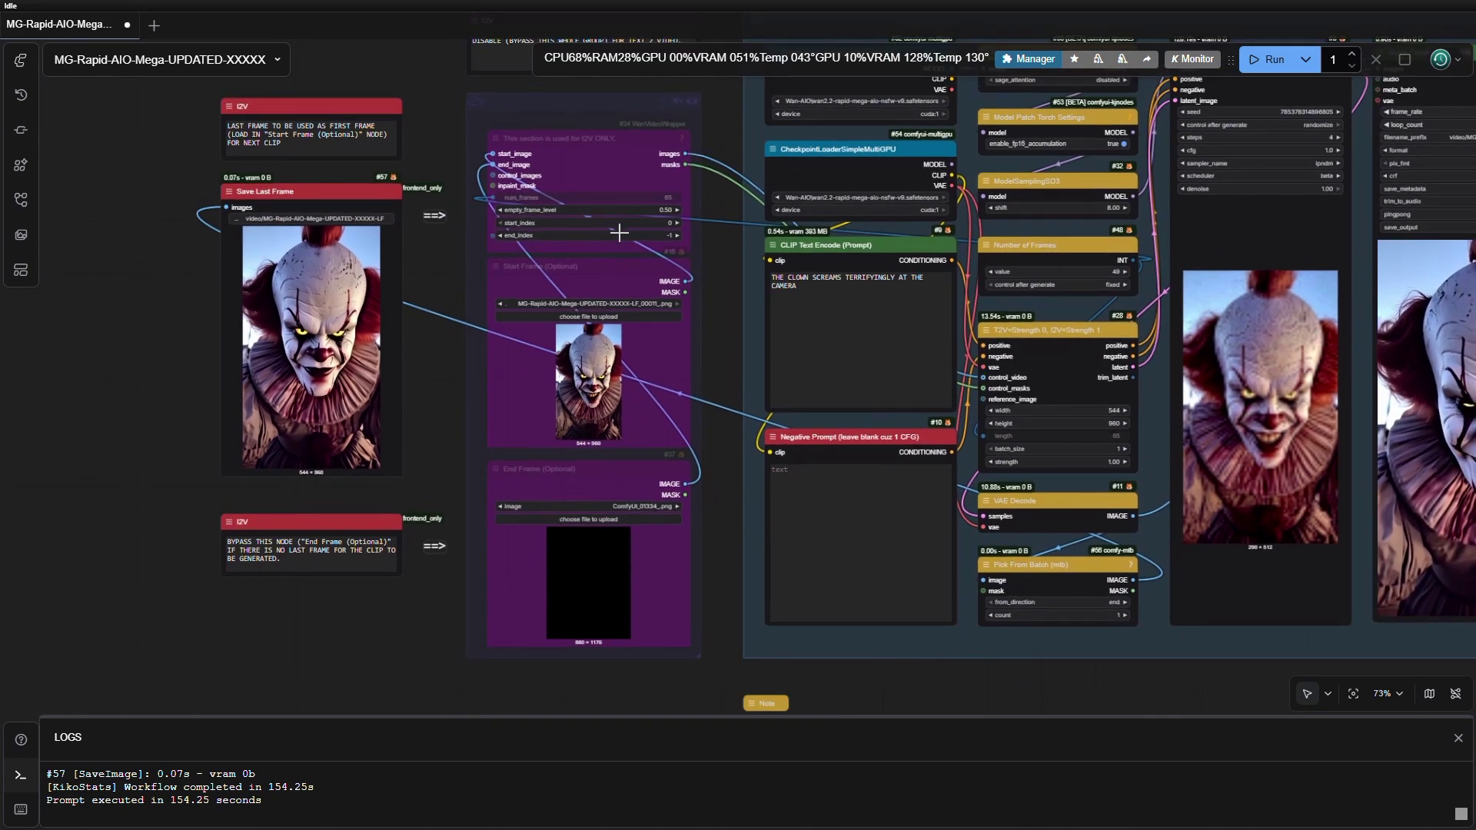
Re-enable all nodes in the I2V group, toggling its bypass once more
{"action": "left_click", "coordinate": [680, 103]}
{"action": "key", "text": "ctrl+b"}
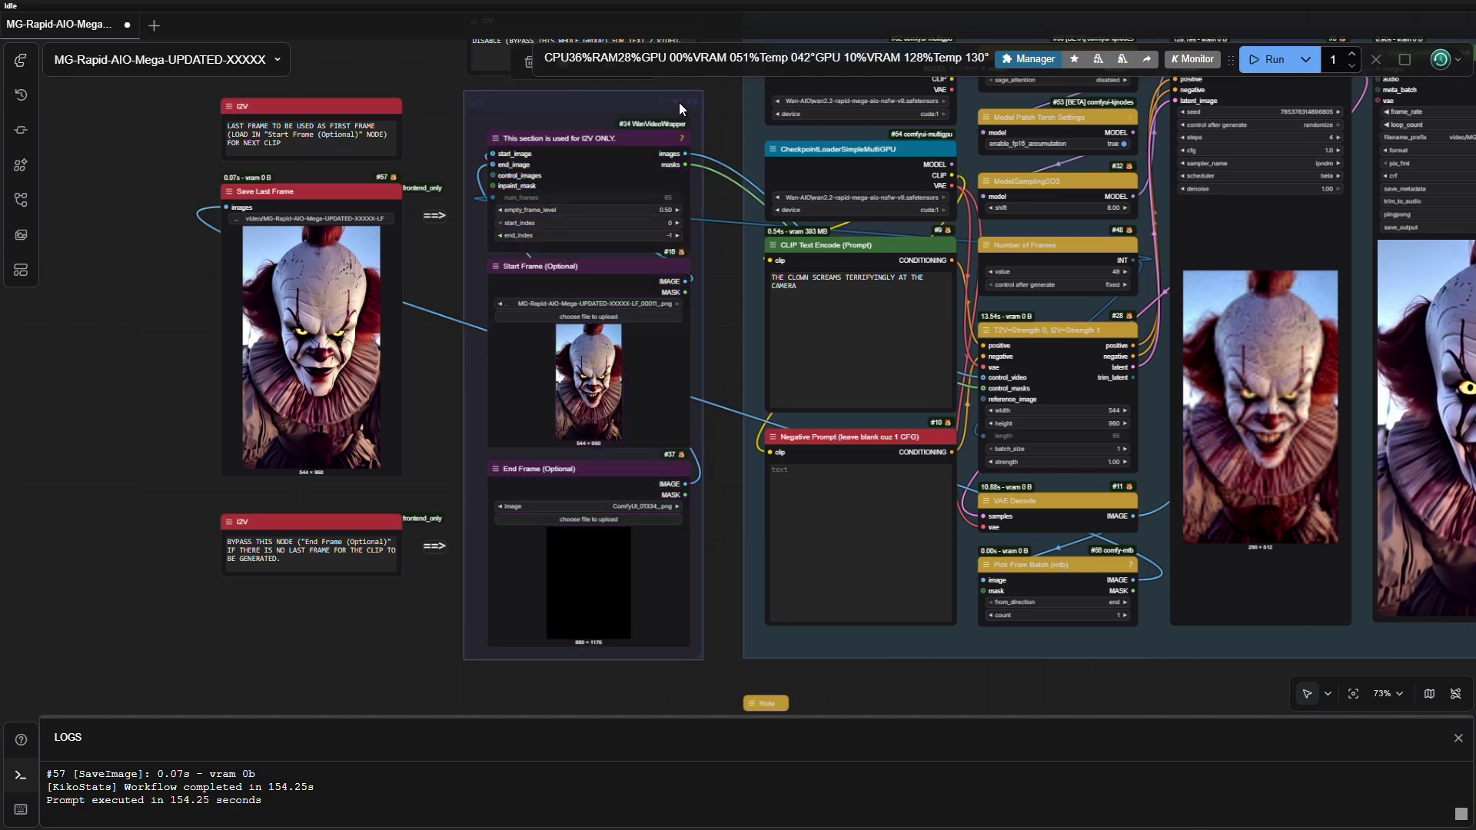
{"action": "key", "text": "ctrl+b"}
{"action": "key", "text": "ctrl+b"}
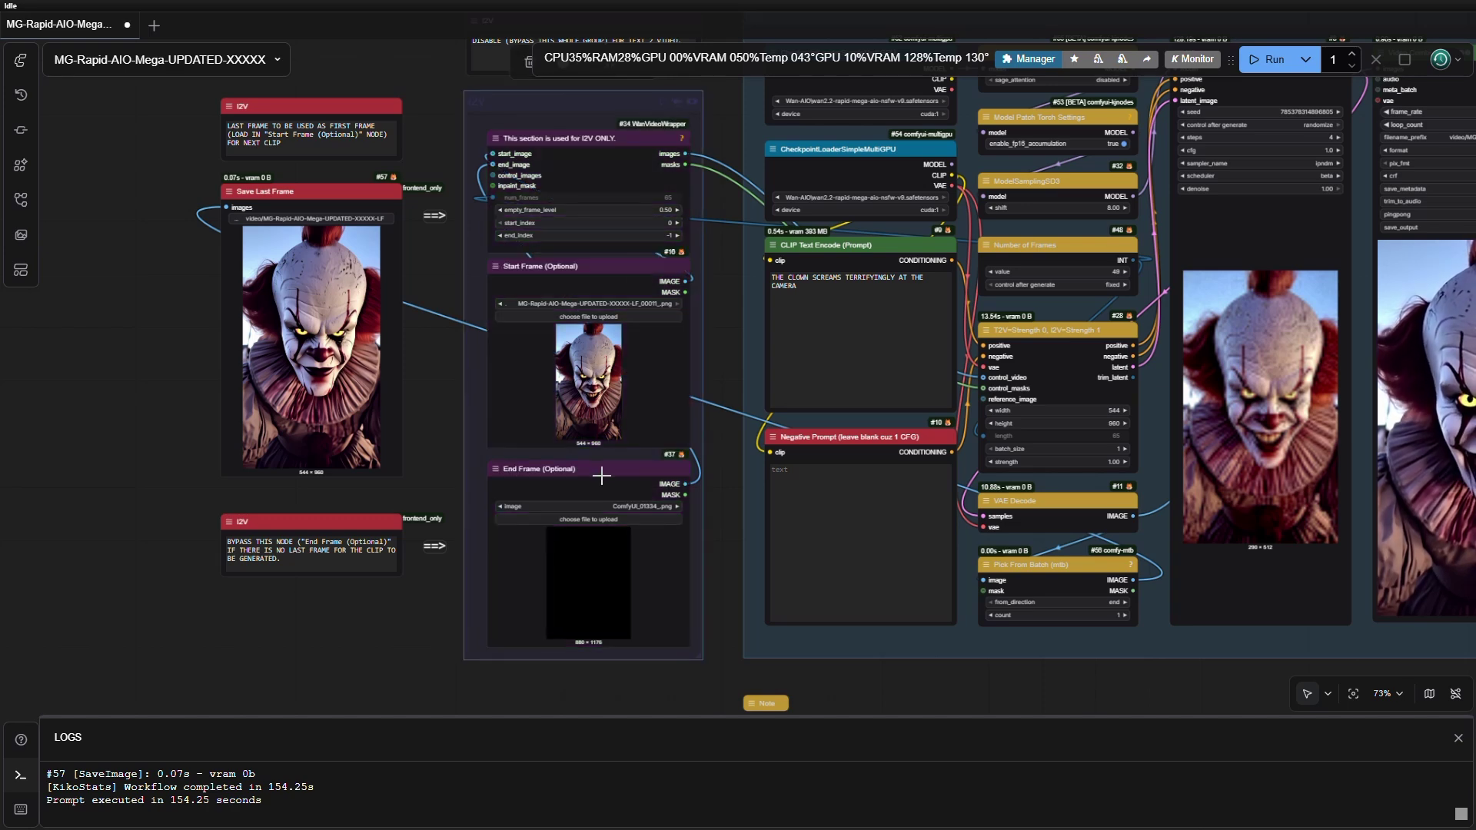
Bypass only the End Frame (Optional) node in the I2V group
{"action": "left_click", "coordinate": [660, 467]}
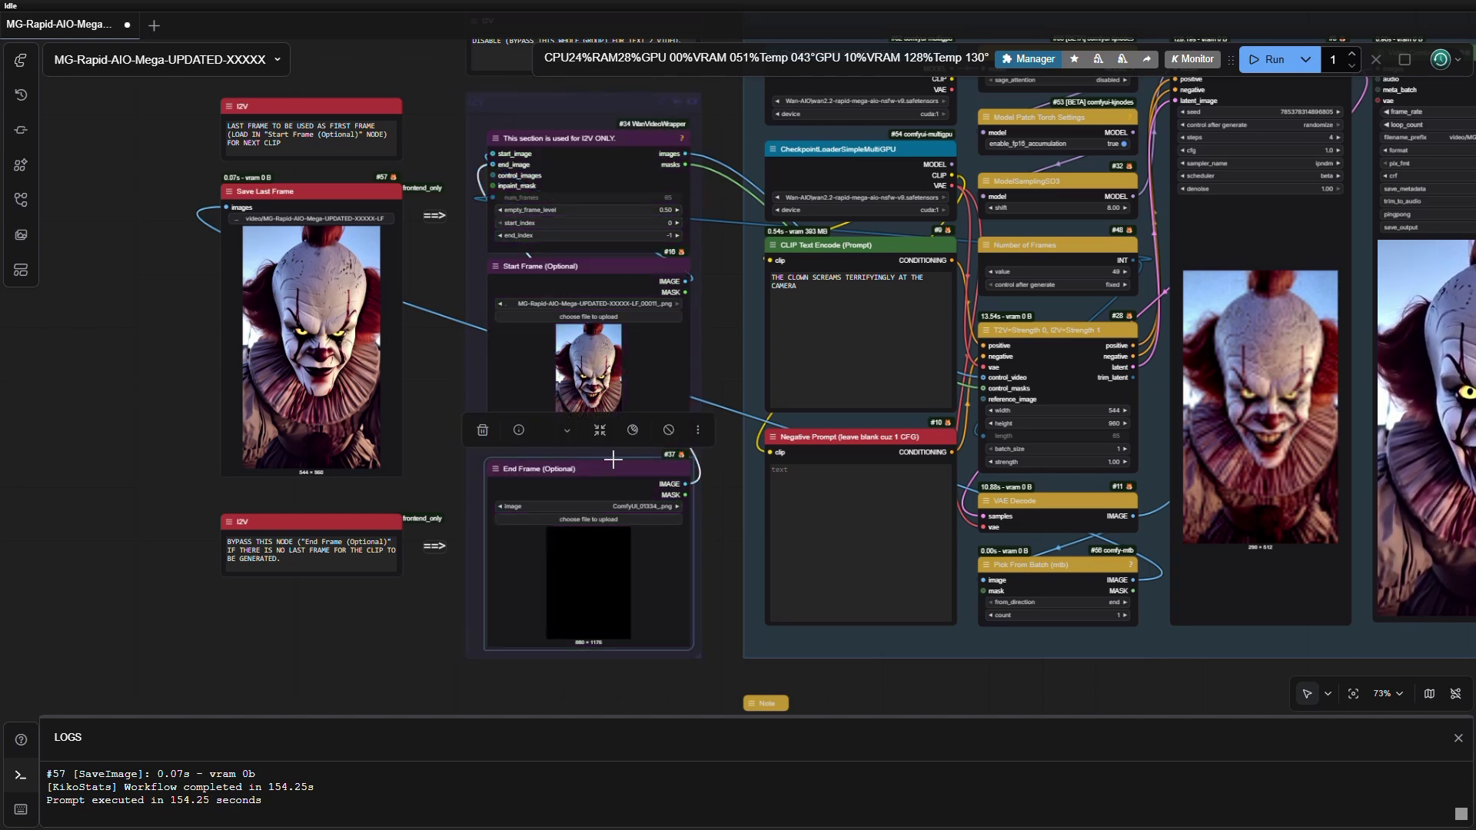
{"action": "left_click", "coordinate": [668, 430]}
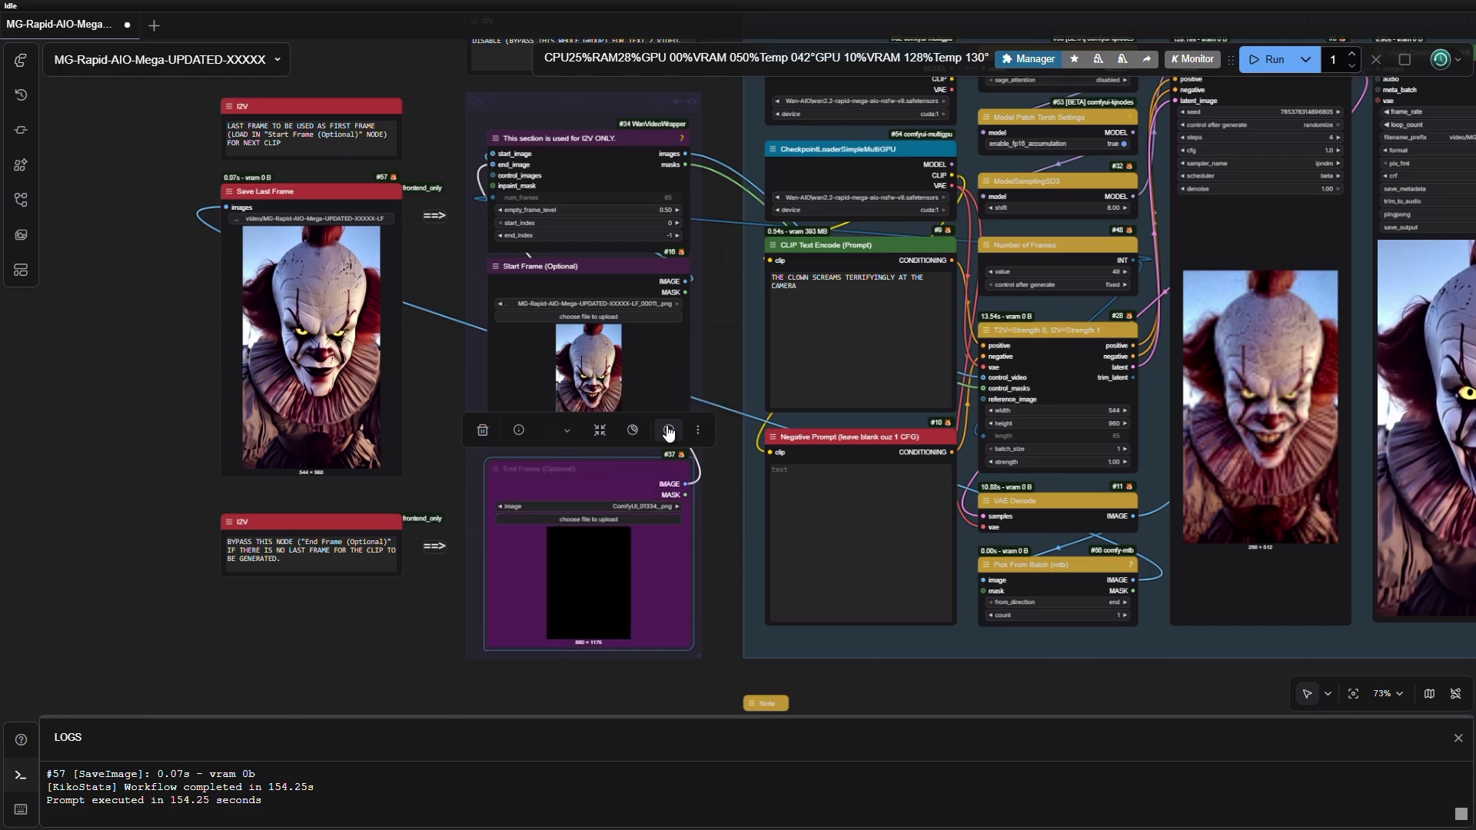
{"action": "left_click", "coordinate": [717, 473]}
Examine the KSampler node's sampling settings and the Video Combine node's frame rate, format and output settings
{"action": "scroll", "coordinate": [717, 474], "scroll_direction": "down", "scroll_amount": 2}
{"action": "left_click_drag", "start_coordinate": [538, 443], "coordinate": [385, 450]}
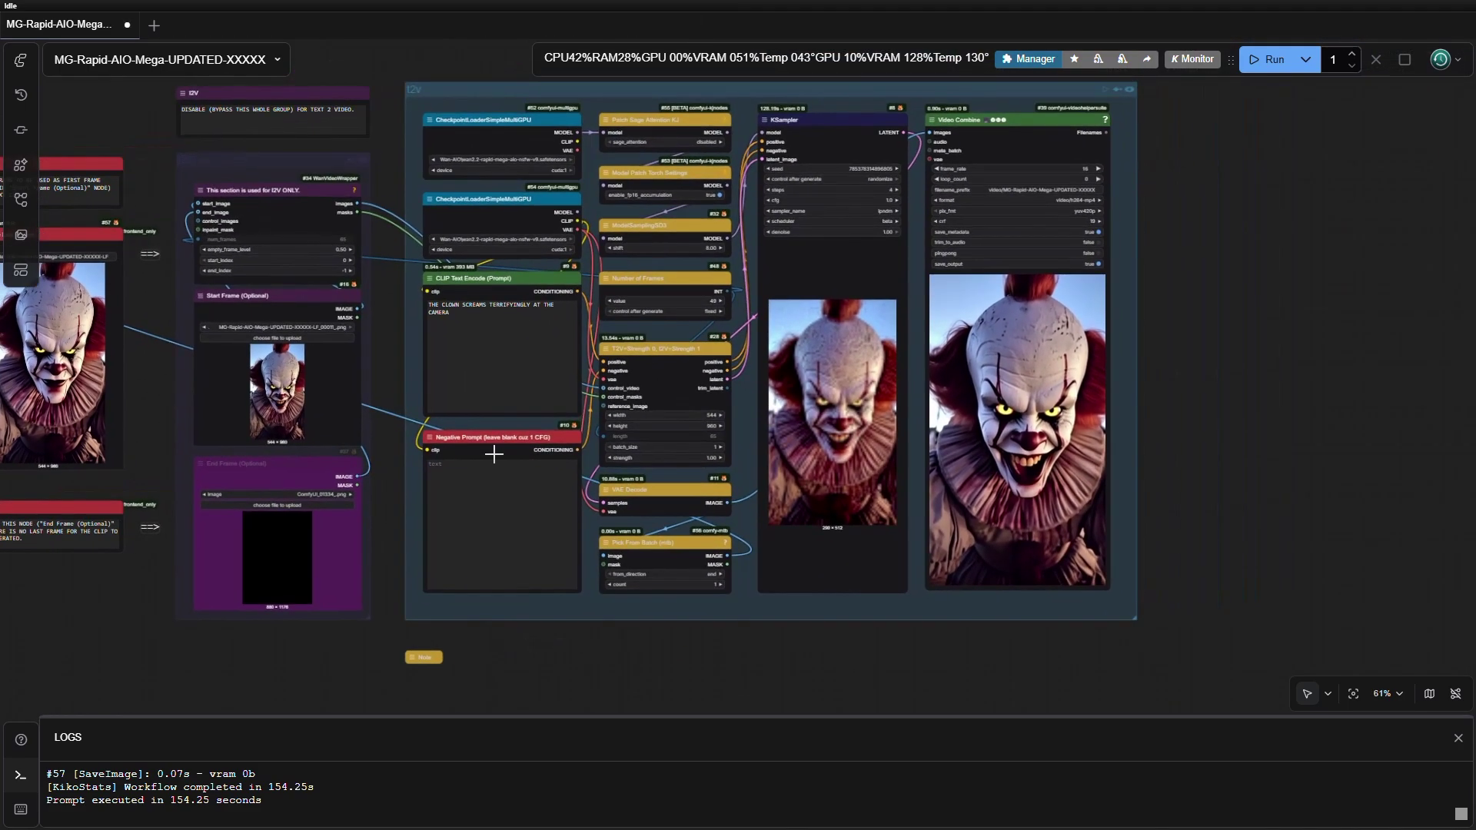
{"action": "scroll", "coordinate": [748, 366], "scroll_direction": "up", "scroll_amount": 3}
{"action": "left_click_drag", "start_coordinate": [749, 366], "coordinate": [574, 461]}
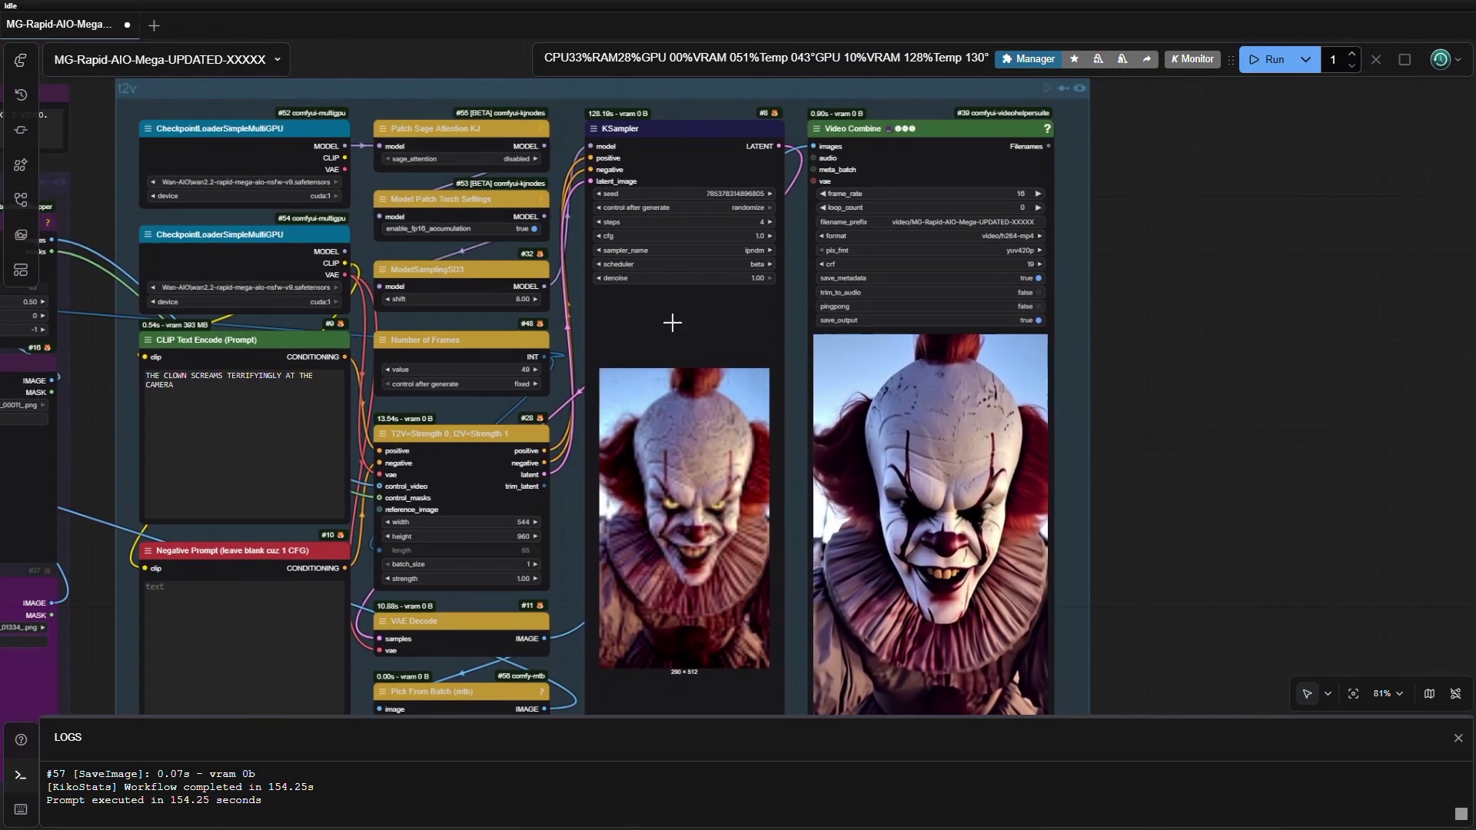
{"action": "scroll", "coordinate": [750, 304], "scroll_direction": "up", "scroll_amount": 5}
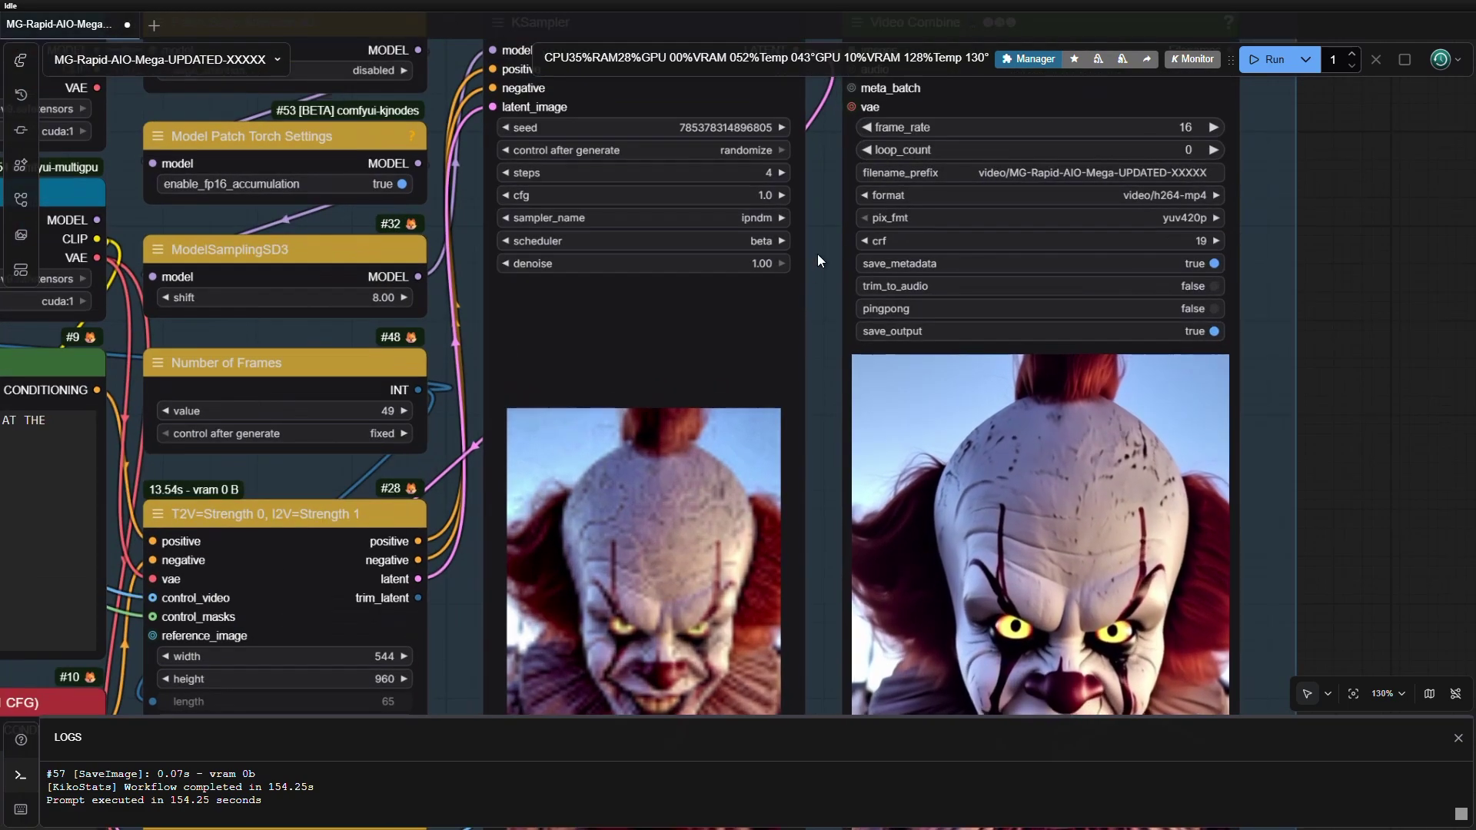
{"action": "left_click_drag", "start_coordinate": [818, 261], "coordinate": [820, 326]}
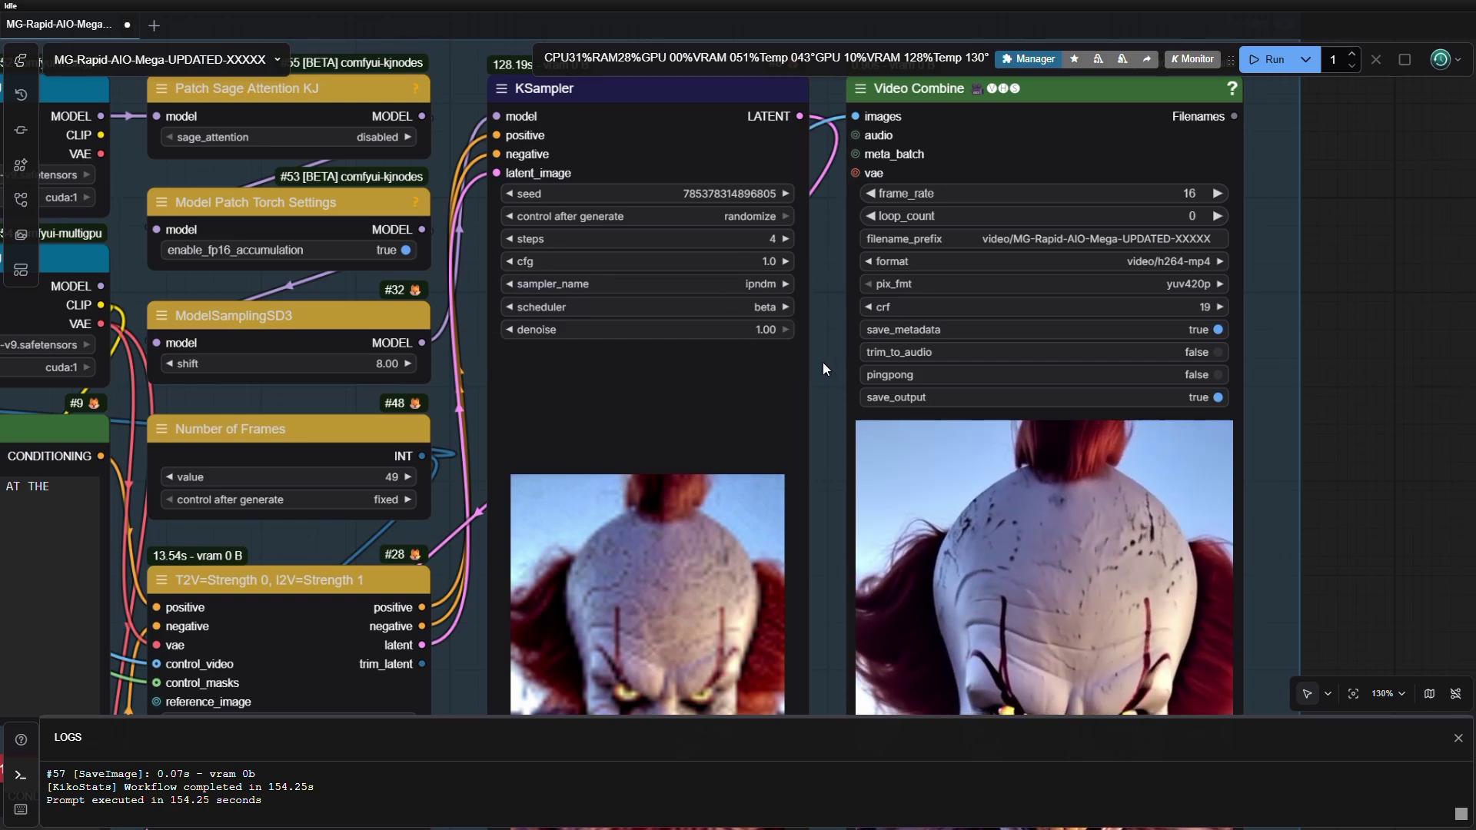
{"action": "scroll", "coordinate": [822, 362], "scroll_direction": "down", "scroll_amount": 4}
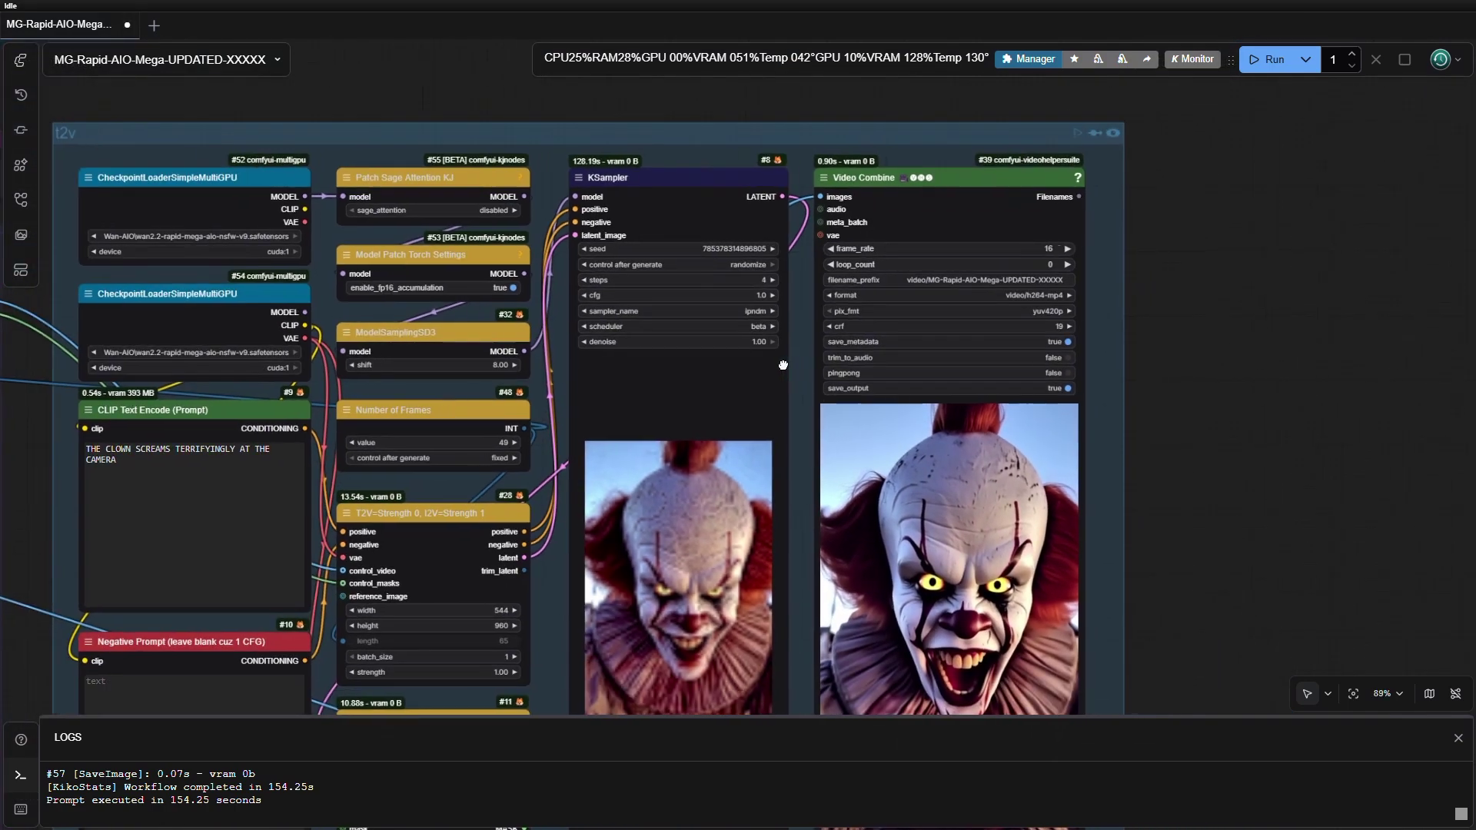
{"action": "left_click_drag", "start_coordinate": [783, 364], "coordinate": [666, 367]}
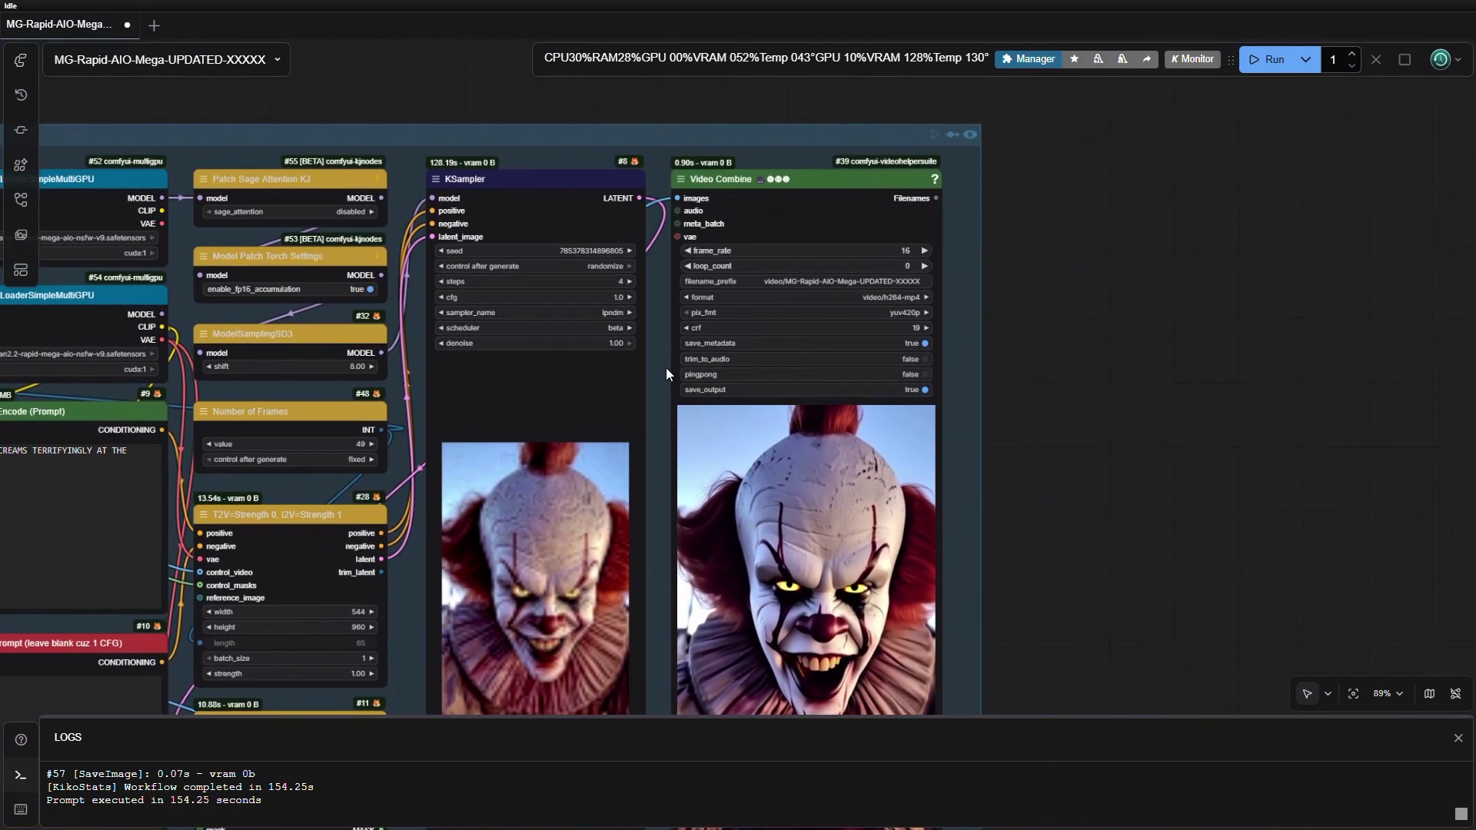
{"action": "scroll", "coordinate": [946, 197], "scroll_direction": "up", "scroll_amount": 6}
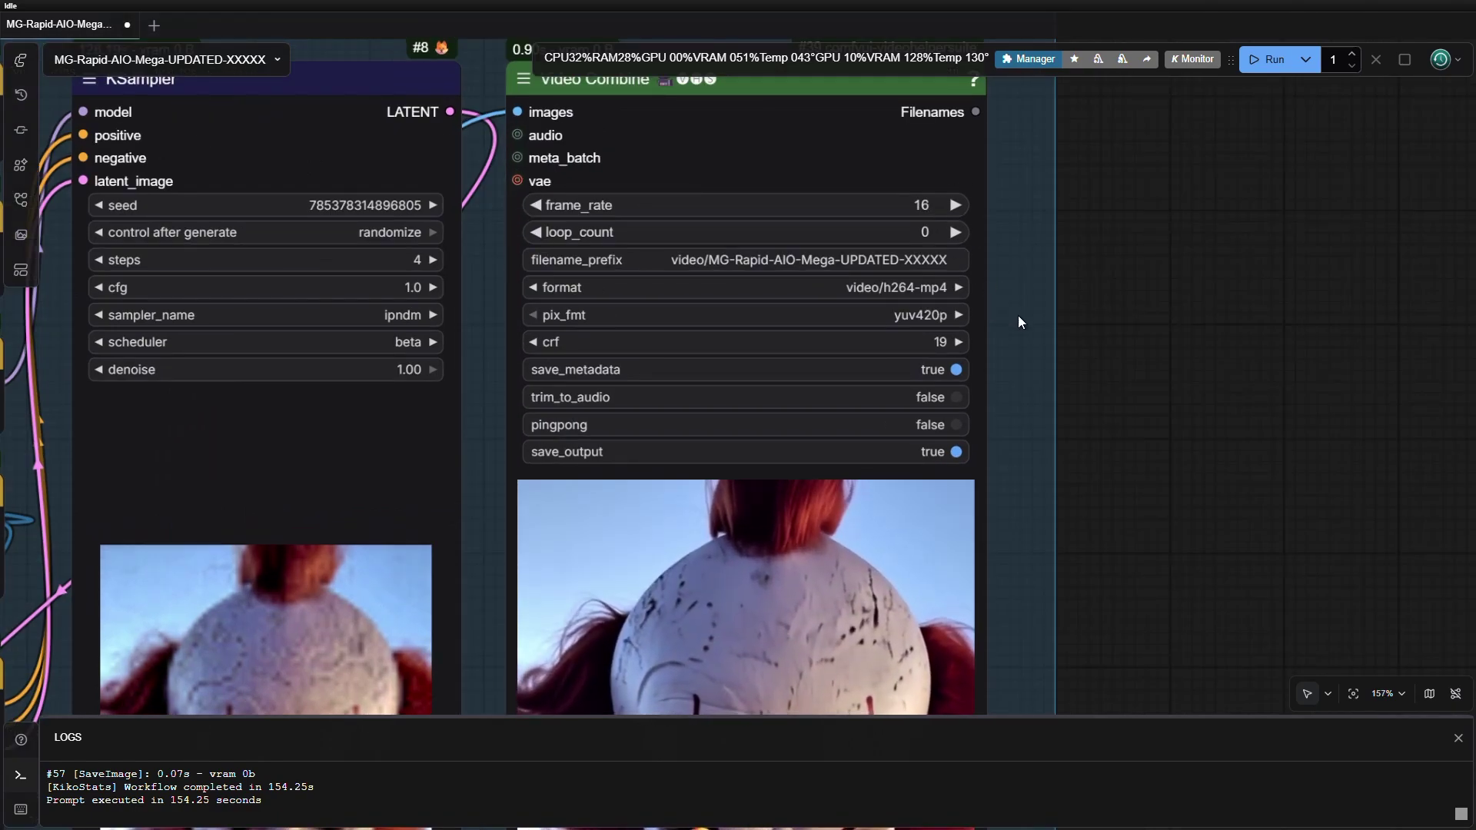
{"action": "scroll", "coordinate": [1090, 324], "scroll_direction": "down", "scroll_amount": 2}
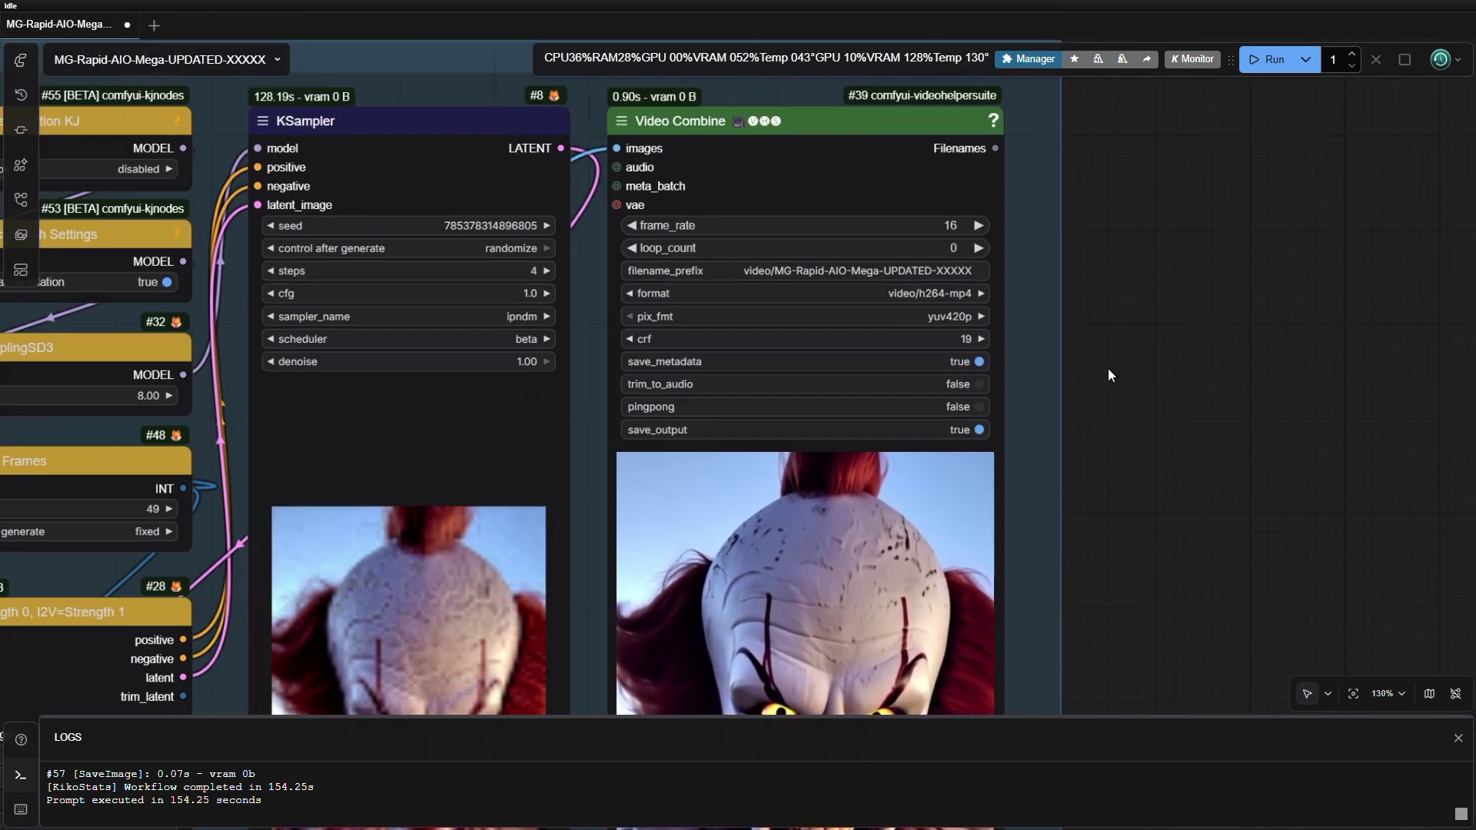
{"action": "scroll", "coordinate": [1108, 367], "scroll_direction": "down", "scroll_amount": 5}
{"action": "left_click_drag", "start_coordinate": [1114, 386], "coordinate": [1228, 294]}
{"action": "scroll", "coordinate": [1229, 294], "scroll_direction": "down", "scroll_amount": 2}
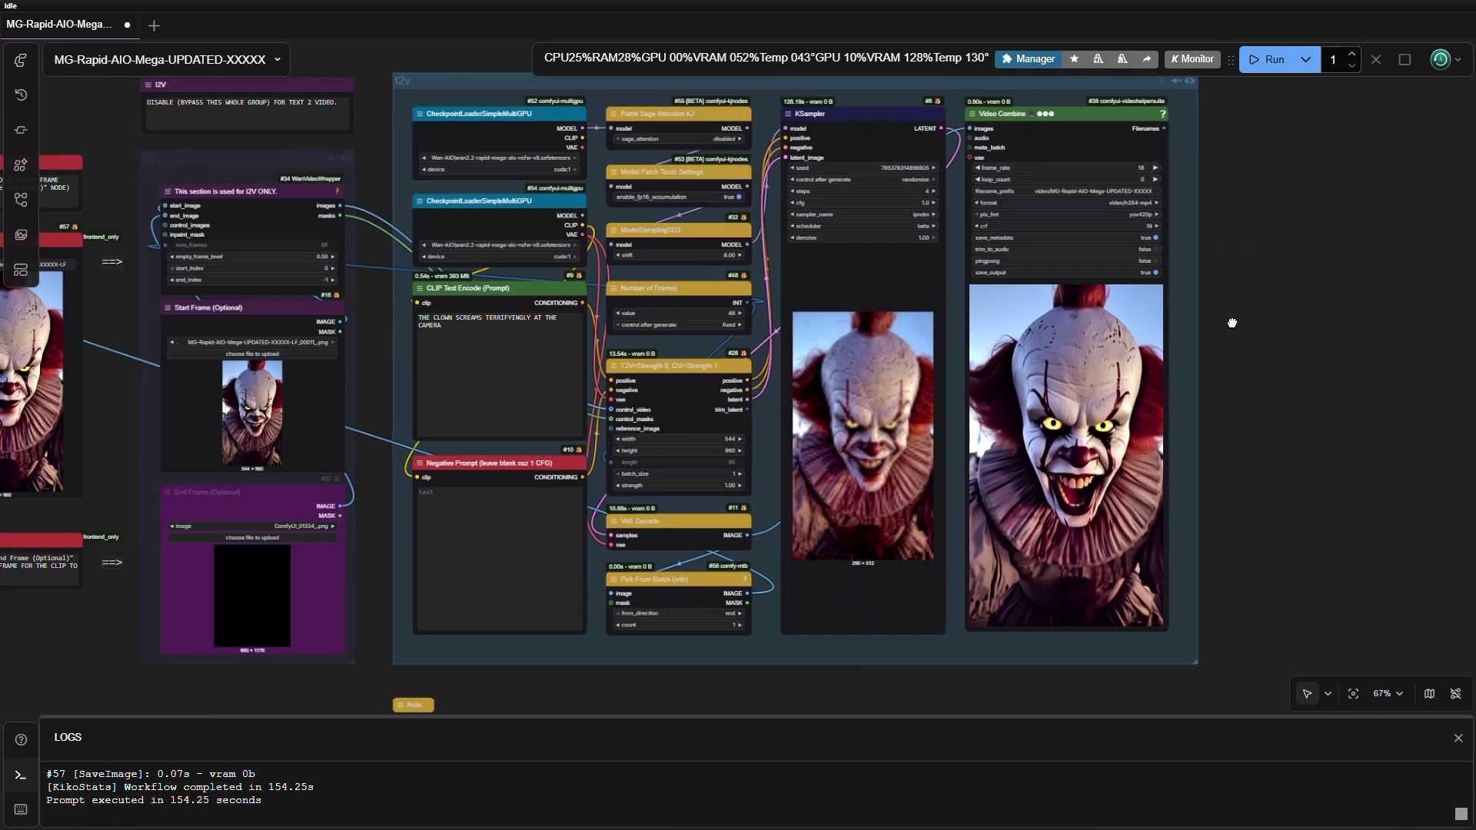
Choose MG-Rapid-AIO-Mega-UPDATED-XXXXX_00015.png from the video folder as the image for the Start Frame (Optional) node
{"action": "left_click_drag", "start_coordinate": [369, 408], "coordinate": [532, 408]}
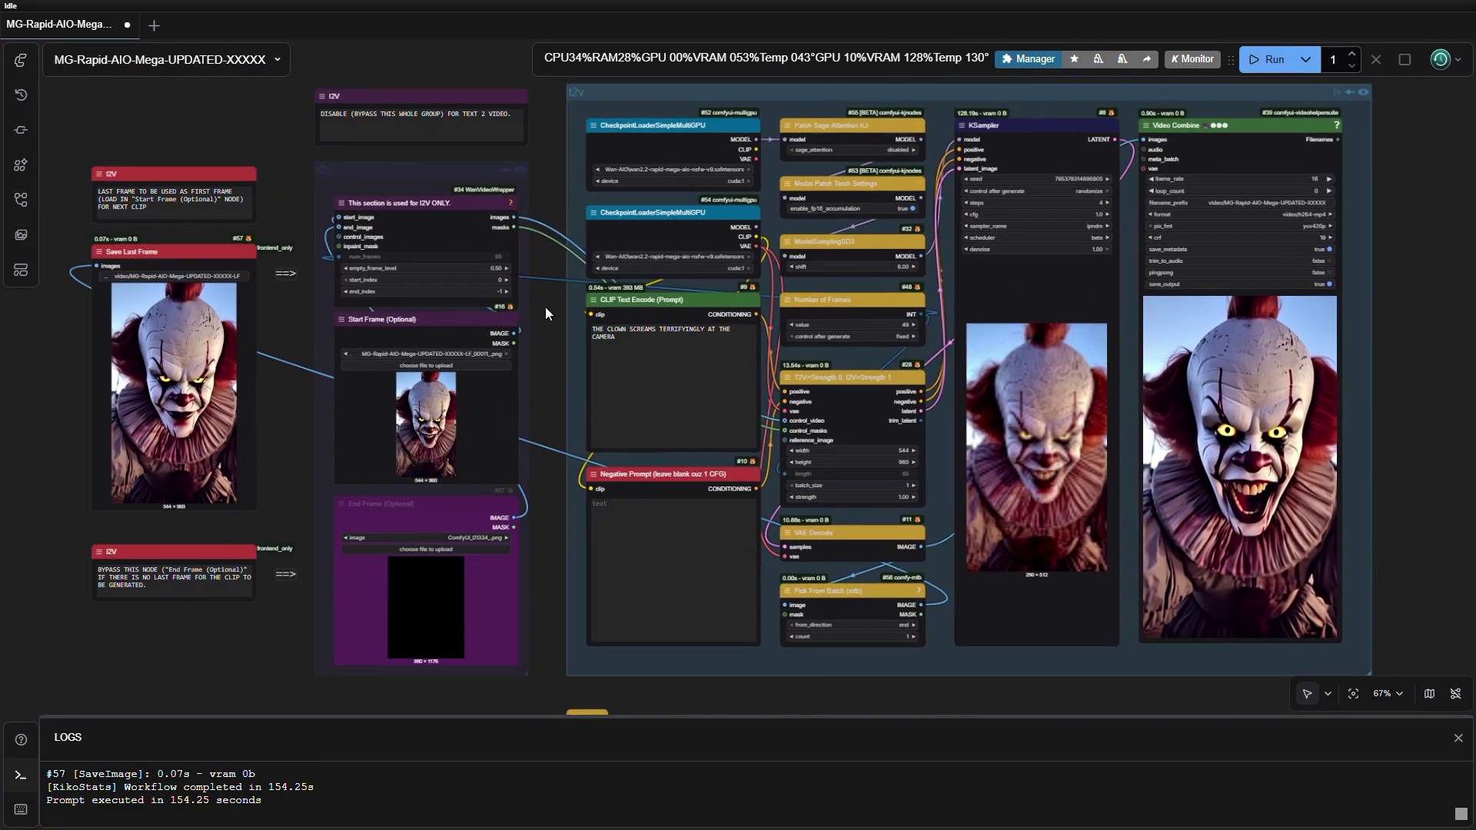
{"action": "scroll", "coordinate": [545, 313], "scroll_direction": "up", "scroll_amount": 2}
{"action": "left_click_drag", "start_coordinate": [301, 131], "coordinate": [471, 127]}
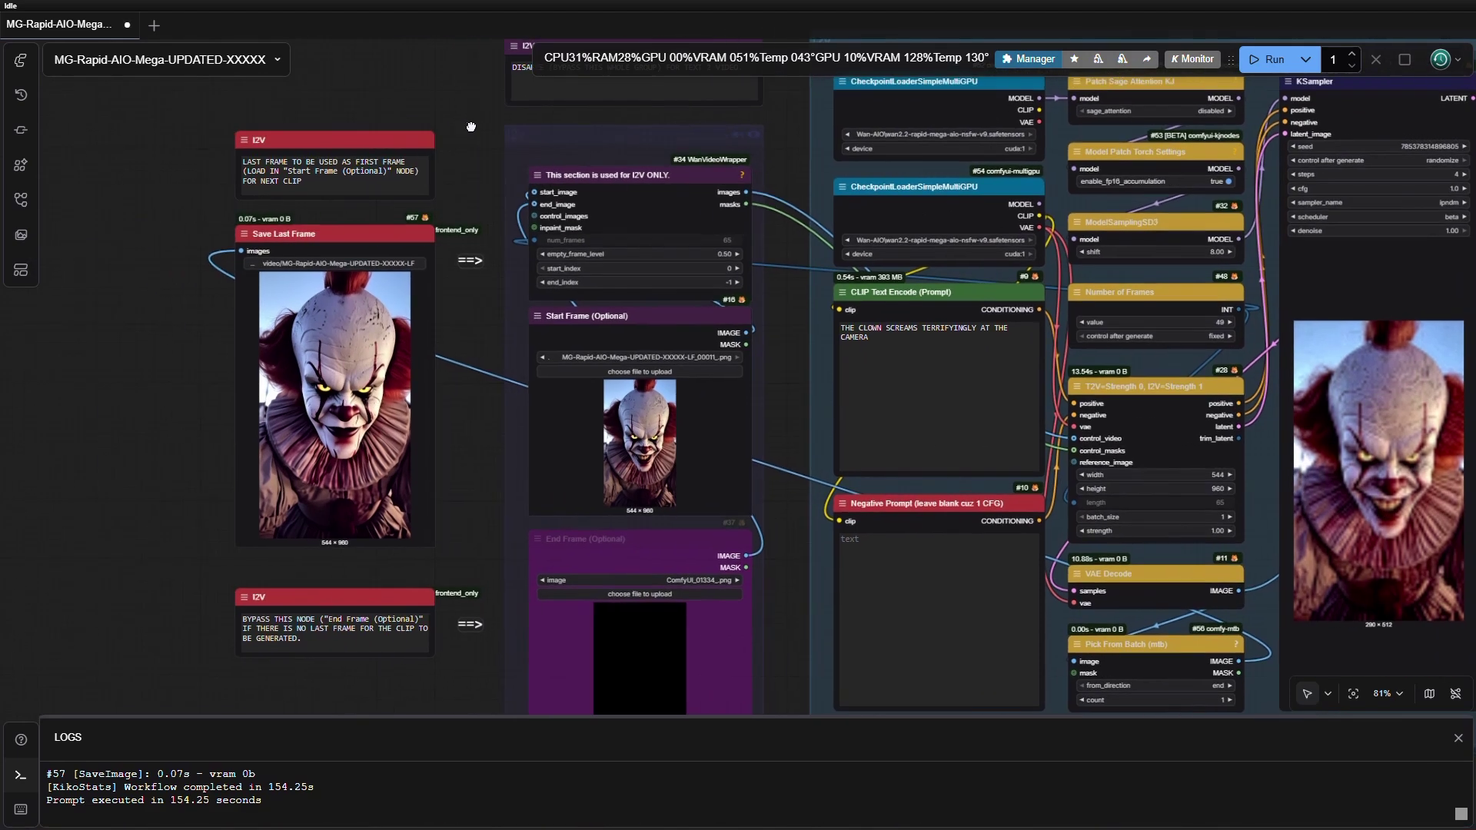
{"action": "scroll", "coordinate": [469, 244], "scroll_direction": "up", "scroll_amount": 2}
{"action": "left_click_drag", "start_coordinate": [471, 317], "coordinate": [370, 229]}
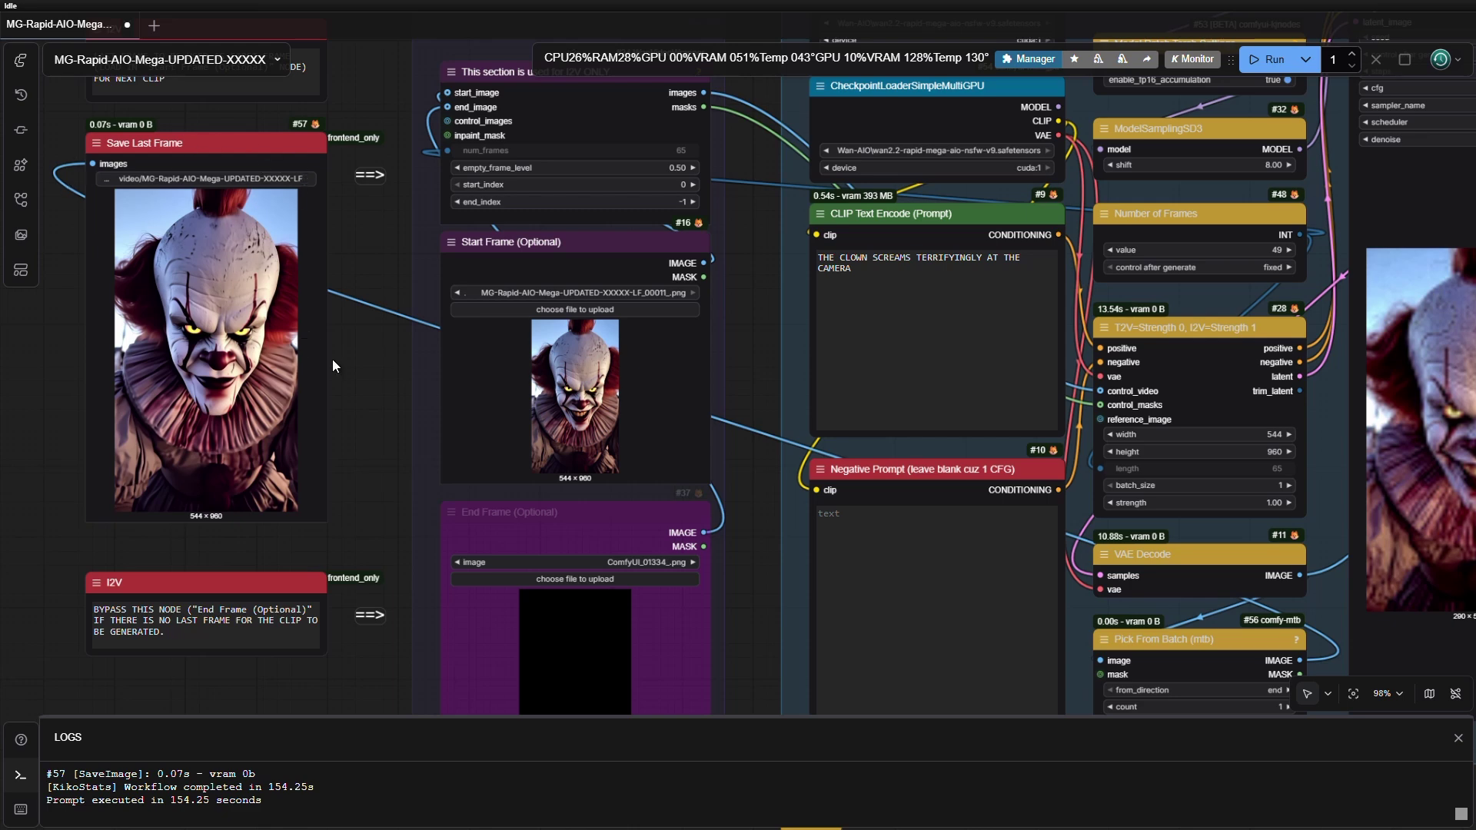
{"action": "left_click", "coordinate": [593, 310]}
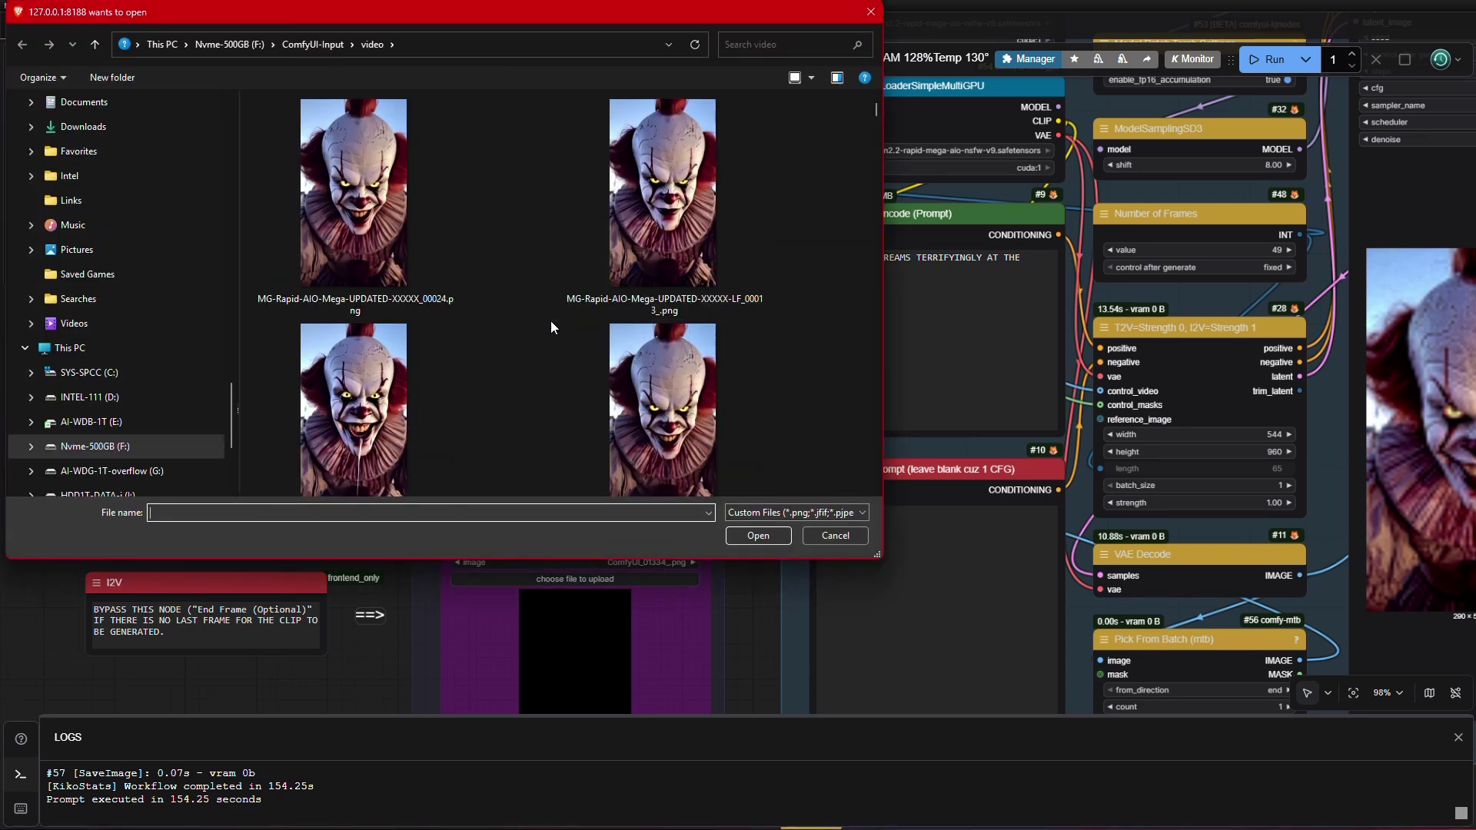
{"action": "scroll", "coordinate": [550, 328], "scroll_direction": "down", "scroll_amount": 5}
{"action": "scroll", "coordinate": [550, 327], "scroll_direction": "down", "scroll_amount": 10}
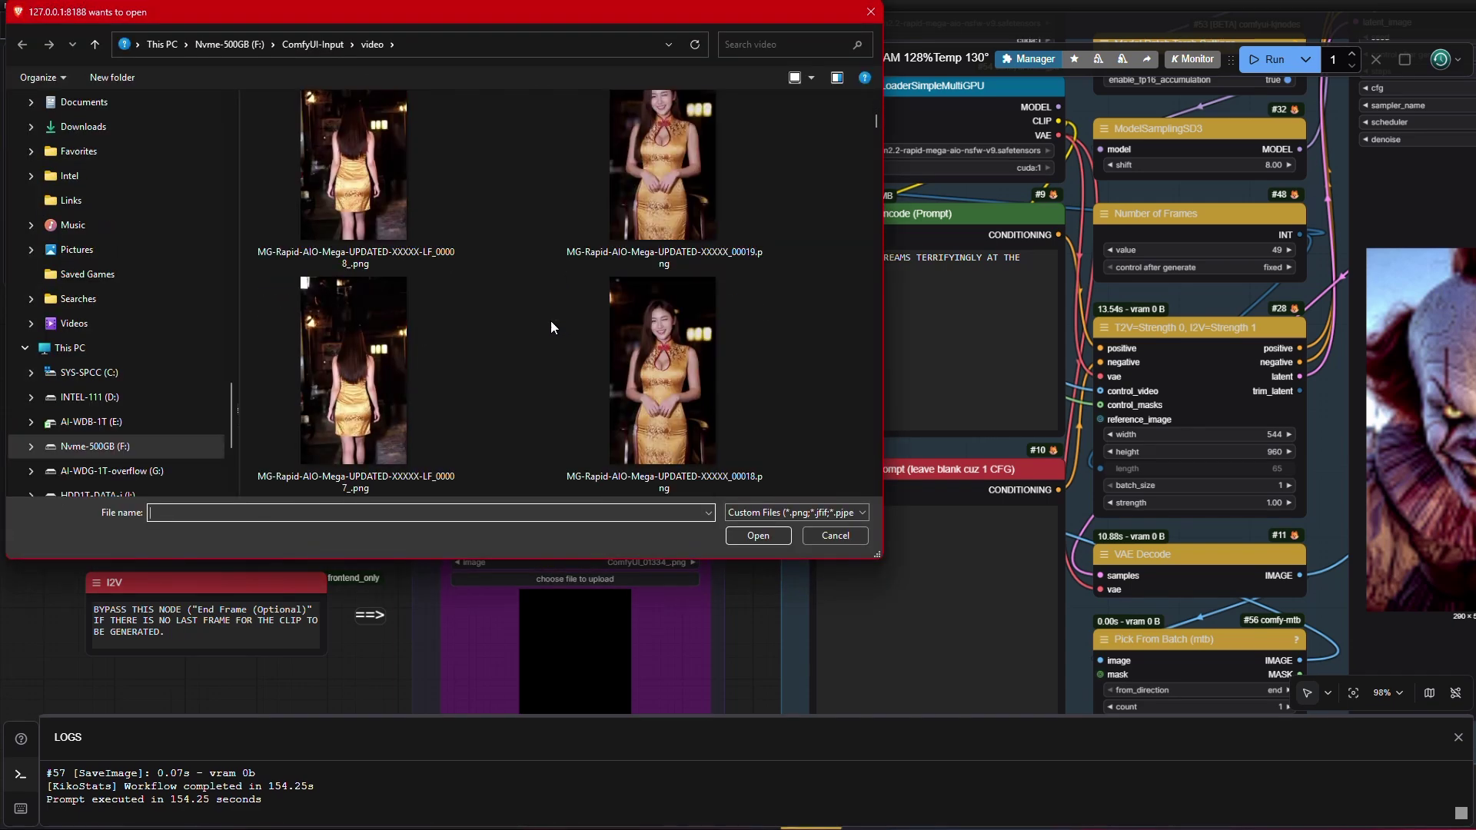
{"action": "scroll", "coordinate": [550, 328], "scroll_direction": "down", "scroll_amount": 2}
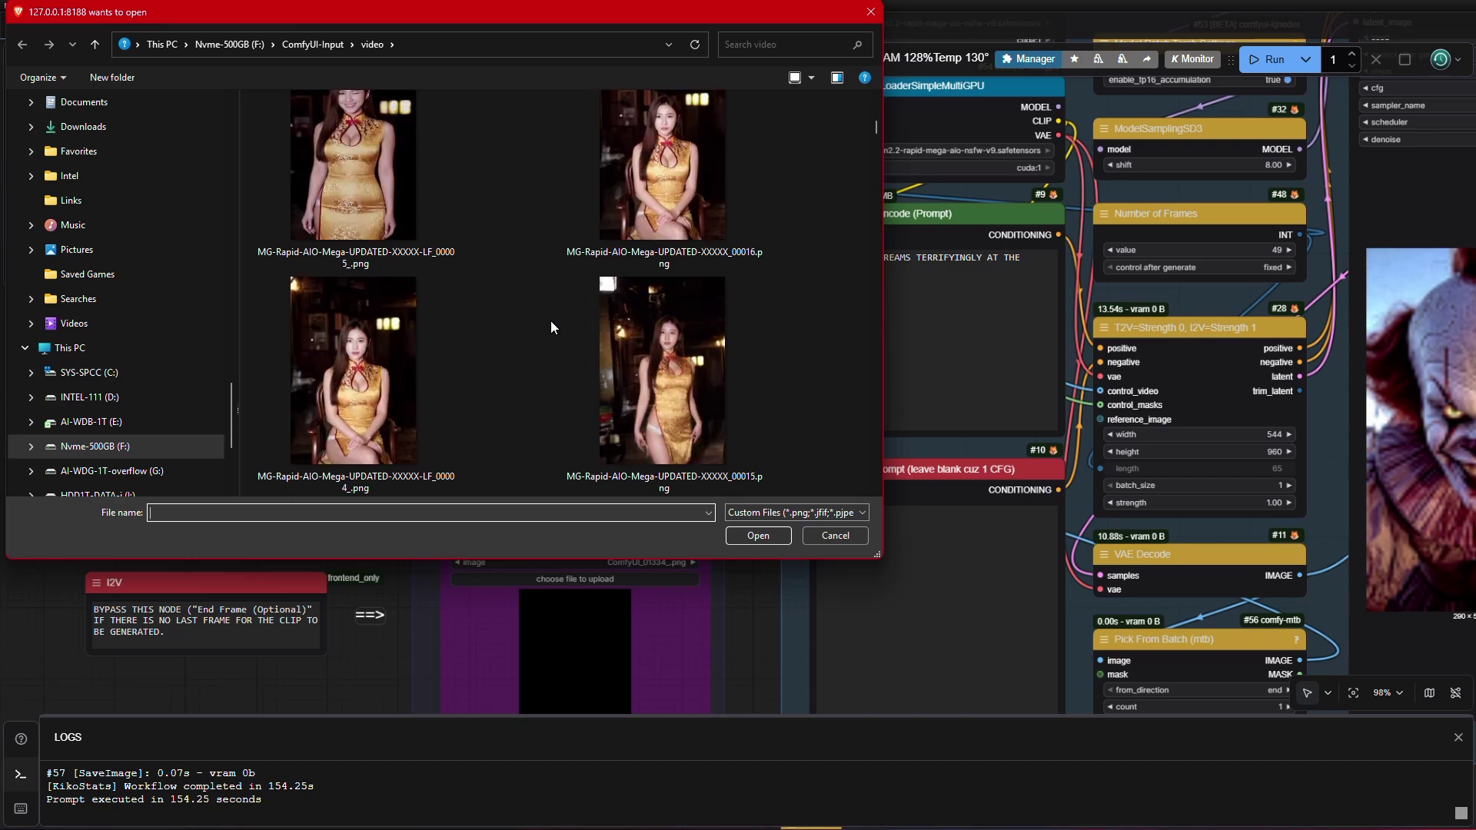
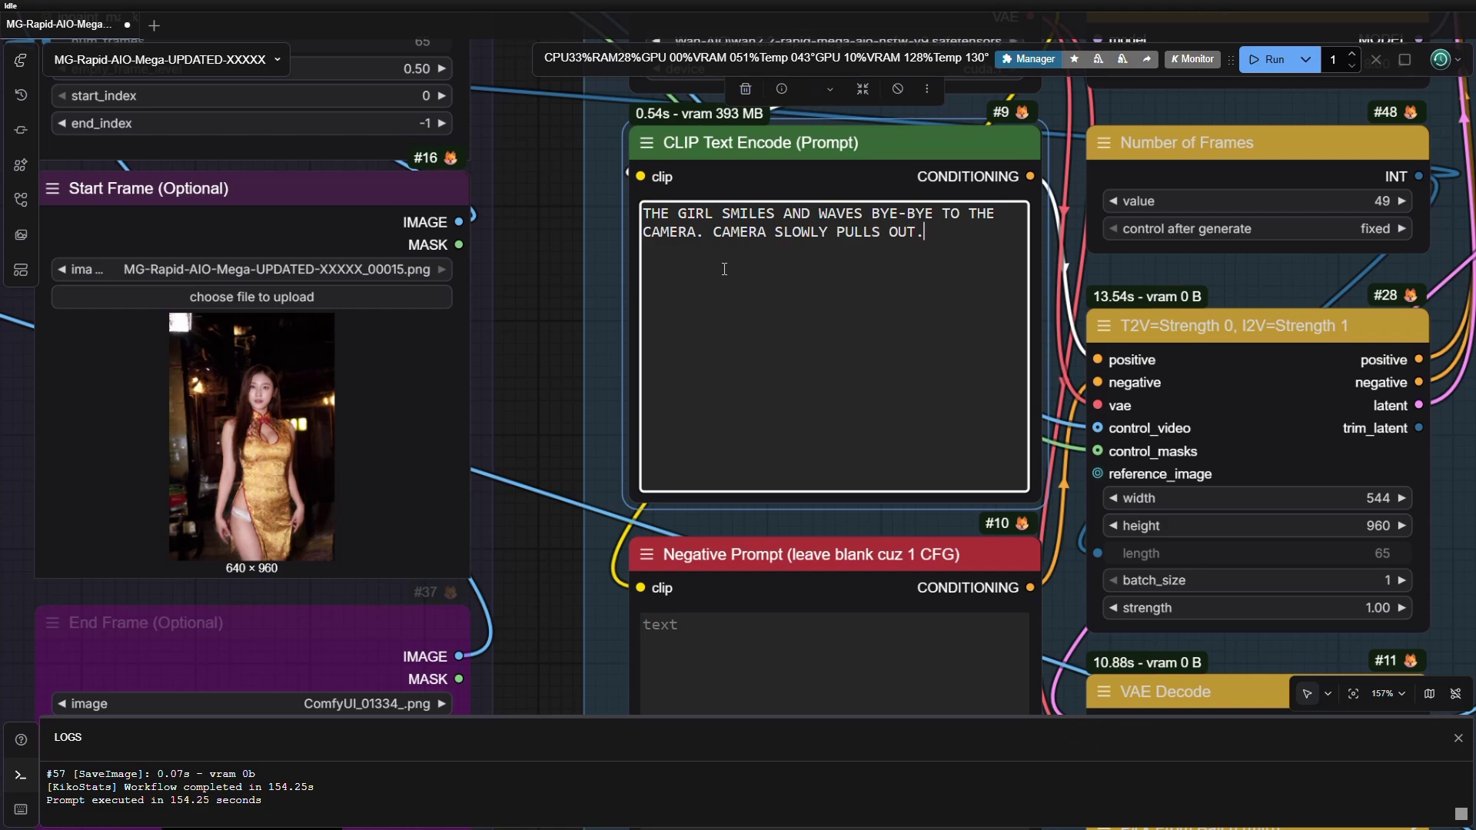
Finish editing the positive prompt and run the image-to-video workflow
{"action": "left_click", "coordinate": [545, 372]}
{"action": "scroll", "coordinate": [546, 372], "scroll_direction": "down", "scroll_amount": 6}
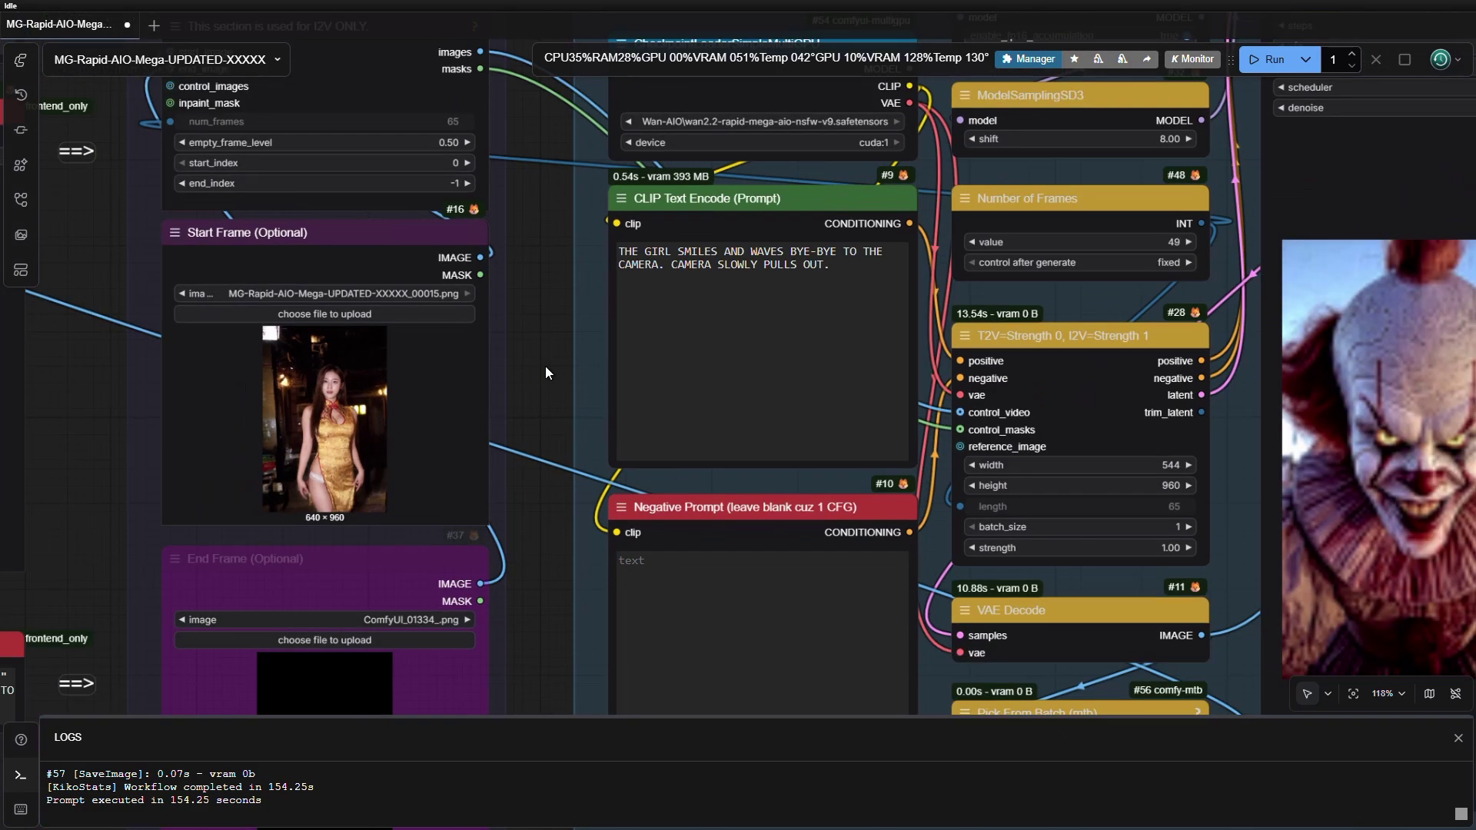
{"action": "left_click_drag", "start_coordinate": [546, 372], "coordinate": [250, 315]}
{"action": "scroll", "coordinate": [249, 375], "scroll_direction": "down", "scroll_amount": 1}
{"action": "left_click_drag", "start_coordinate": [1305, 202], "coordinate": [1422, 218]}
{"action": "key", "text": "ctrl+Return"}
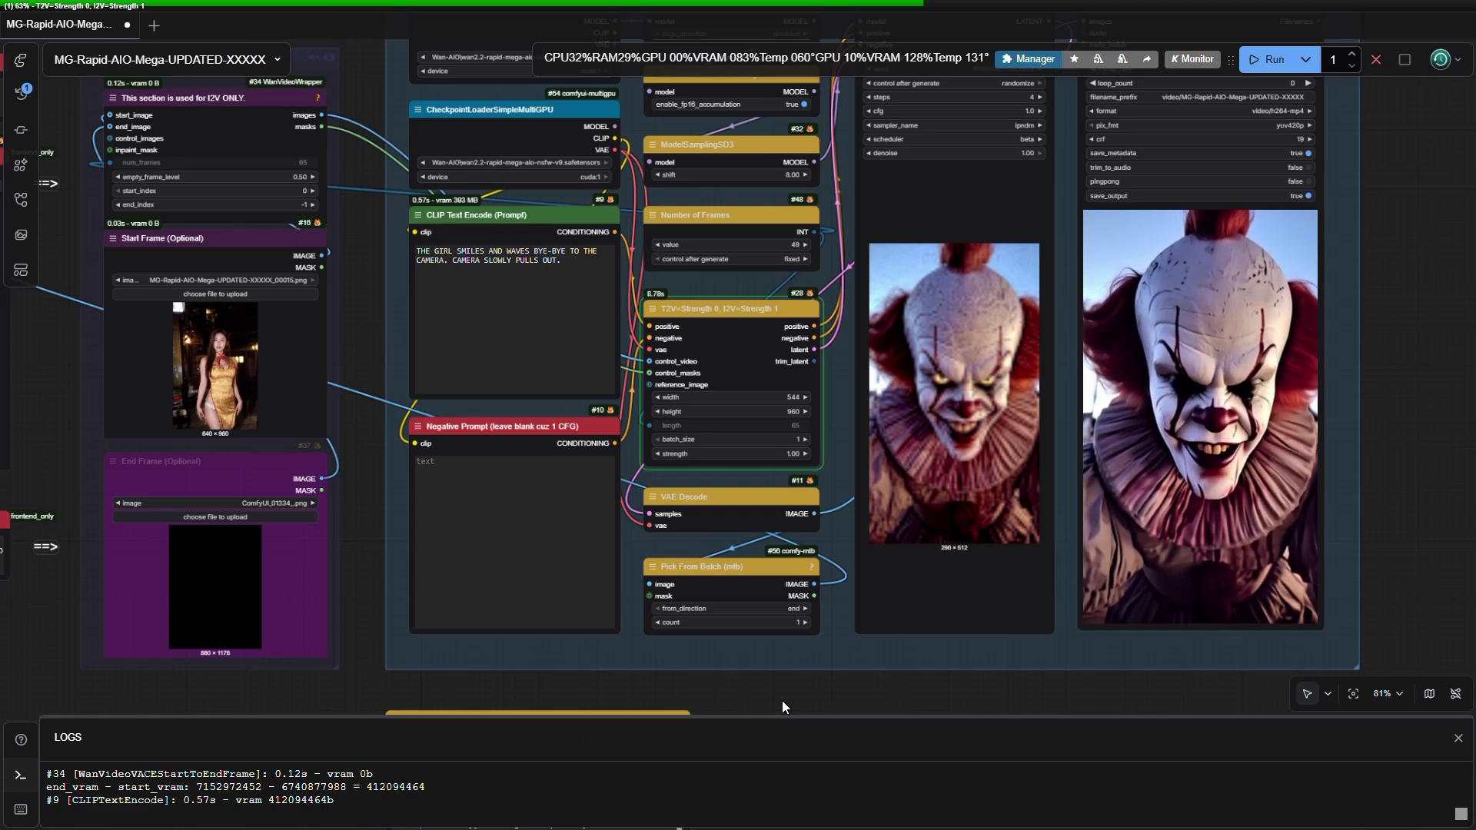
Follow the run's progress through the T2V=Strength 0, I2V=Strength 1 node and the KSampler
{"action": "scroll", "coordinate": [818, 642], "scroll_direction": "up", "scroll_amount": 3}
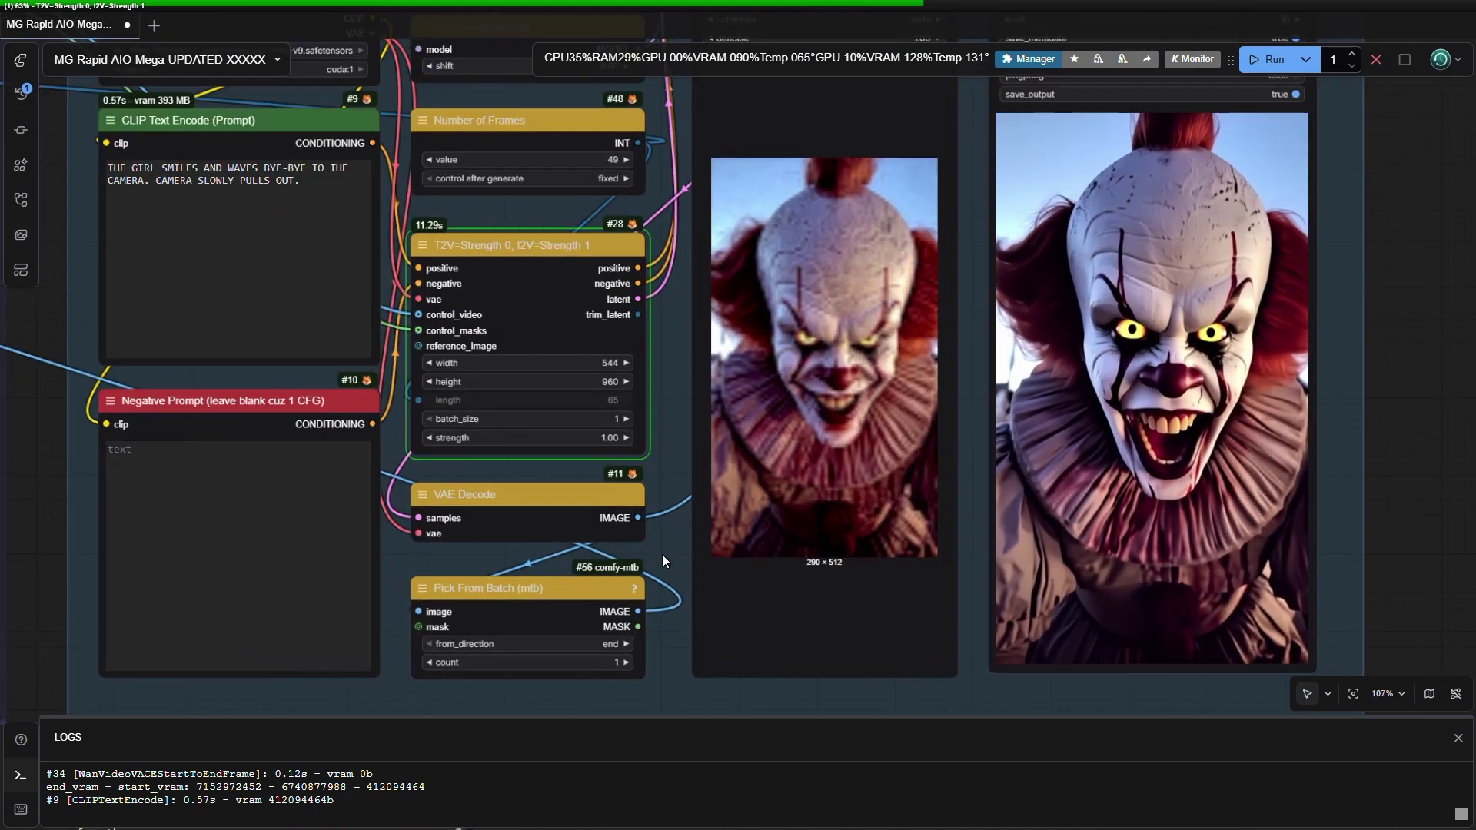
{"action": "scroll", "coordinate": [662, 555], "scroll_direction": "up", "scroll_amount": 3}
{"action": "left_click_drag", "start_coordinate": [671, 453], "coordinate": [876, 561]}
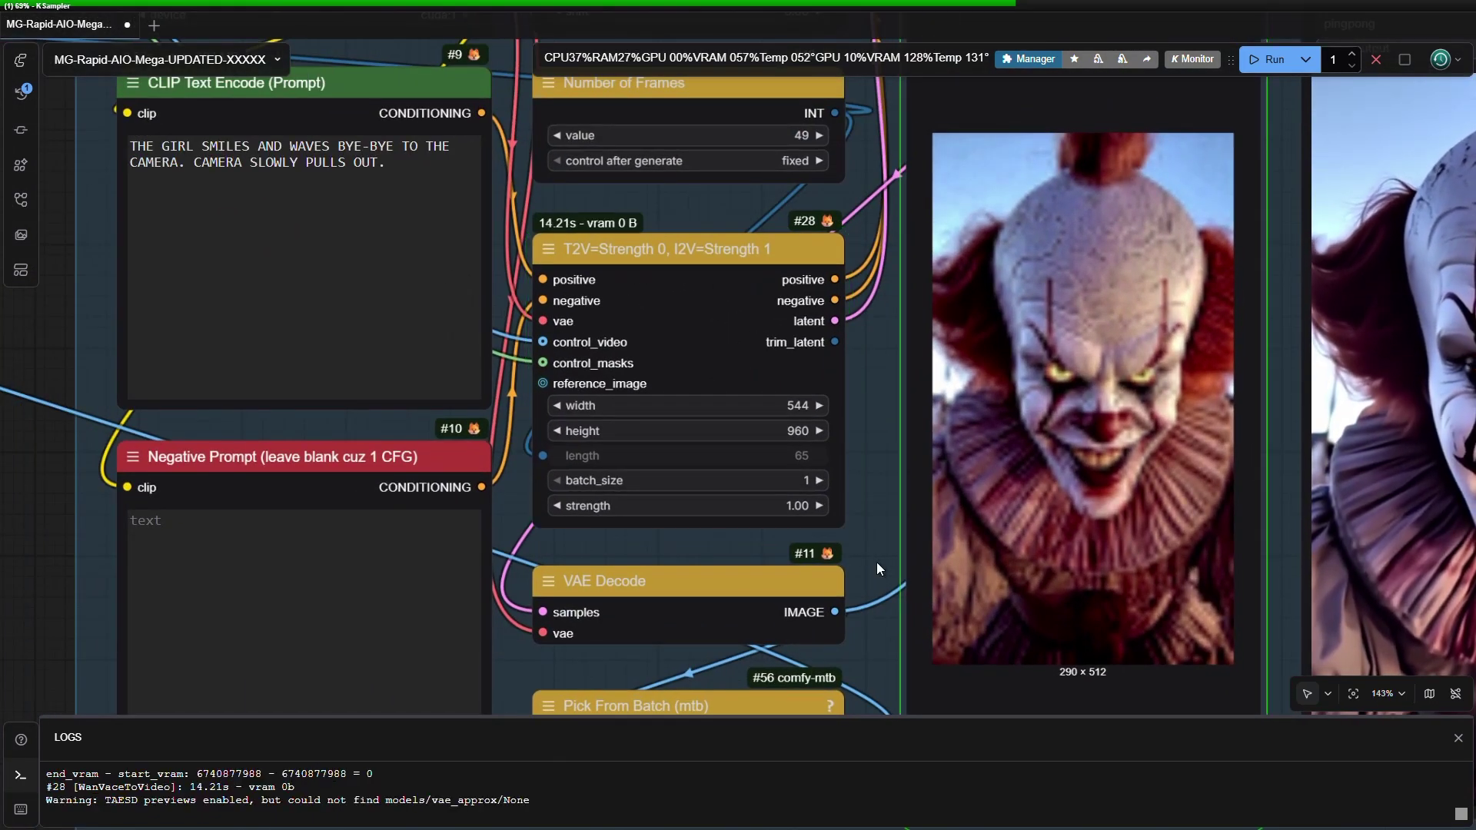
{"action": "scroll", "coordinate": [877, 561], "scroll_direction": "down", "scroll_amount": 2}
{"action": "left_click_drag", "start_coordinate": [876, 561], "coordinate": [762, 656]}
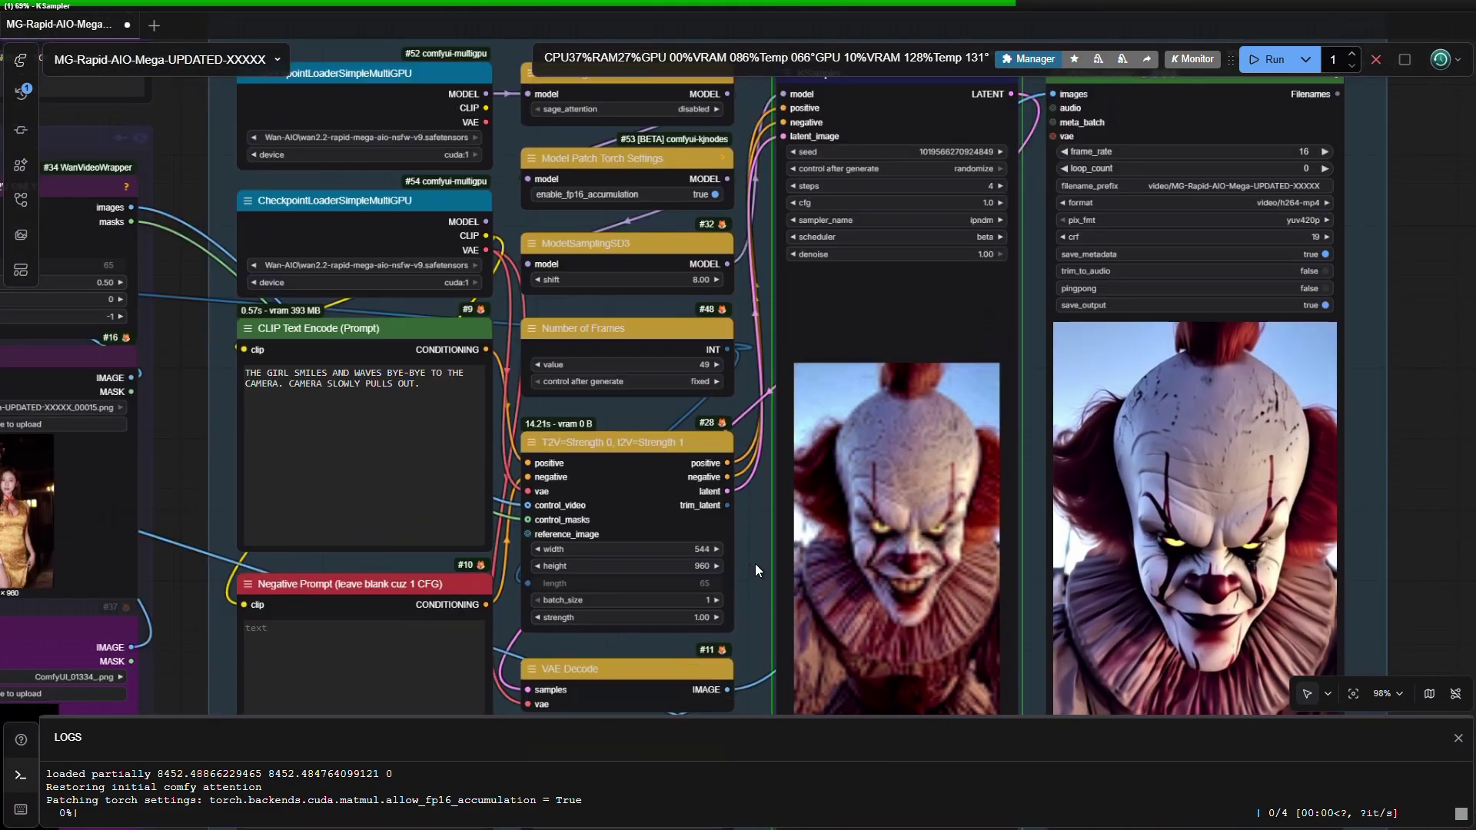
Monitor the KSampler's sampling progress and its preview of the new clip
{"action": "scroll", "coordinate": [754, 564], "scroll_direction": "down", "scroll_amount": 2}
{"action": "left_click_drag", "start_coordinate": [844, 298], "coordinate": [913, 493]}
{"action": "scroll", "coordinate": [847, 441], "scroll_direction": "up", "scroll_amount": 4}
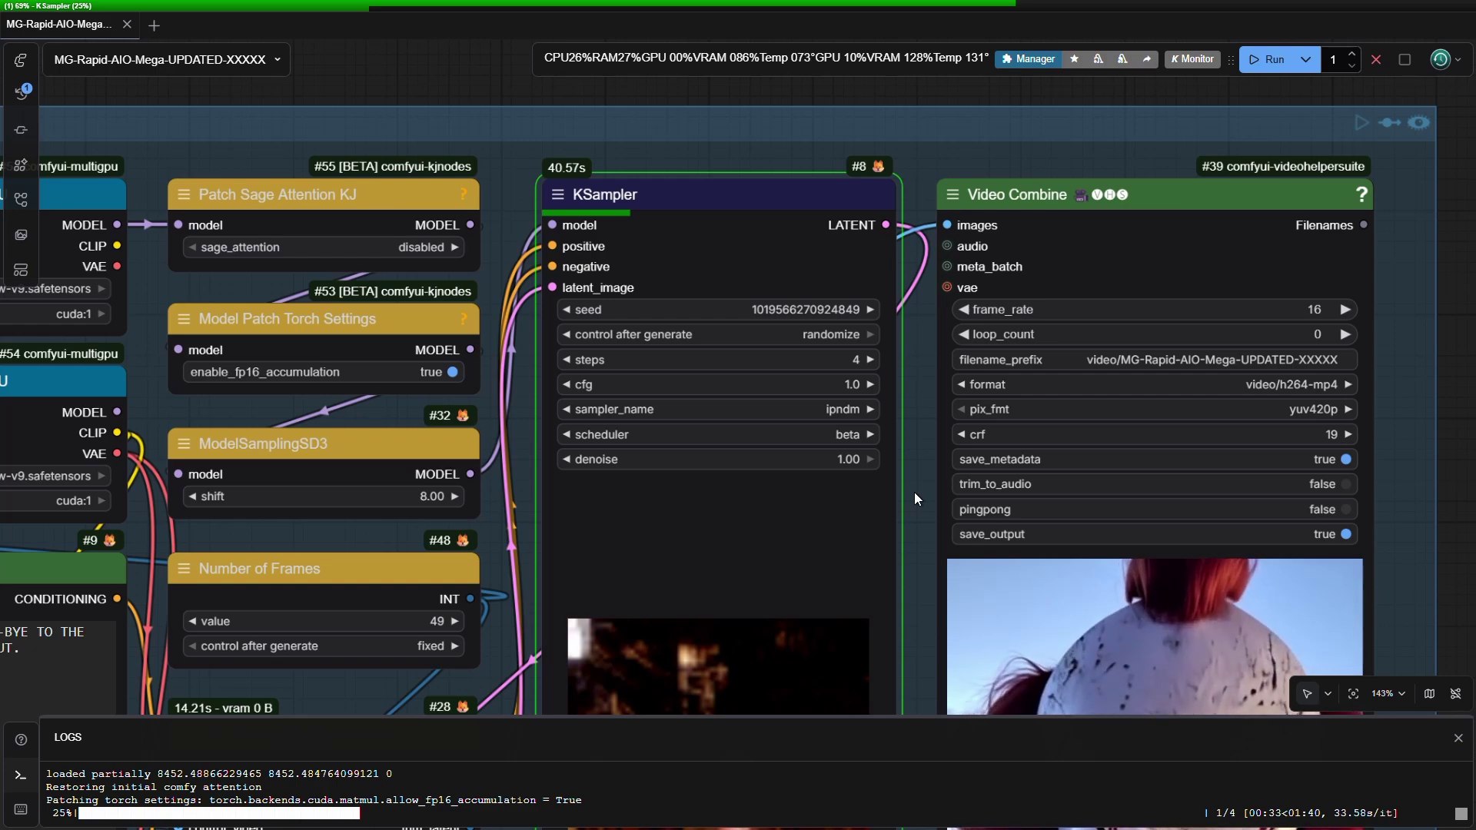
{"action": "scroll", "coordinate": [915, 493], "scroll_direction": "down", "scroll_amount": 3}
{"action": "left_click_drag", "start_coordinate": [915, 492], "coordinate": [877, 303]}
{"action": "scroll", "coordinate": [911, 384], "scroll_direction": "down", "scroll_amount": 2}
{"action": "scroll", "coordinate": [878, 296], "scroll_direction": "up", "scroll_amount": 2}
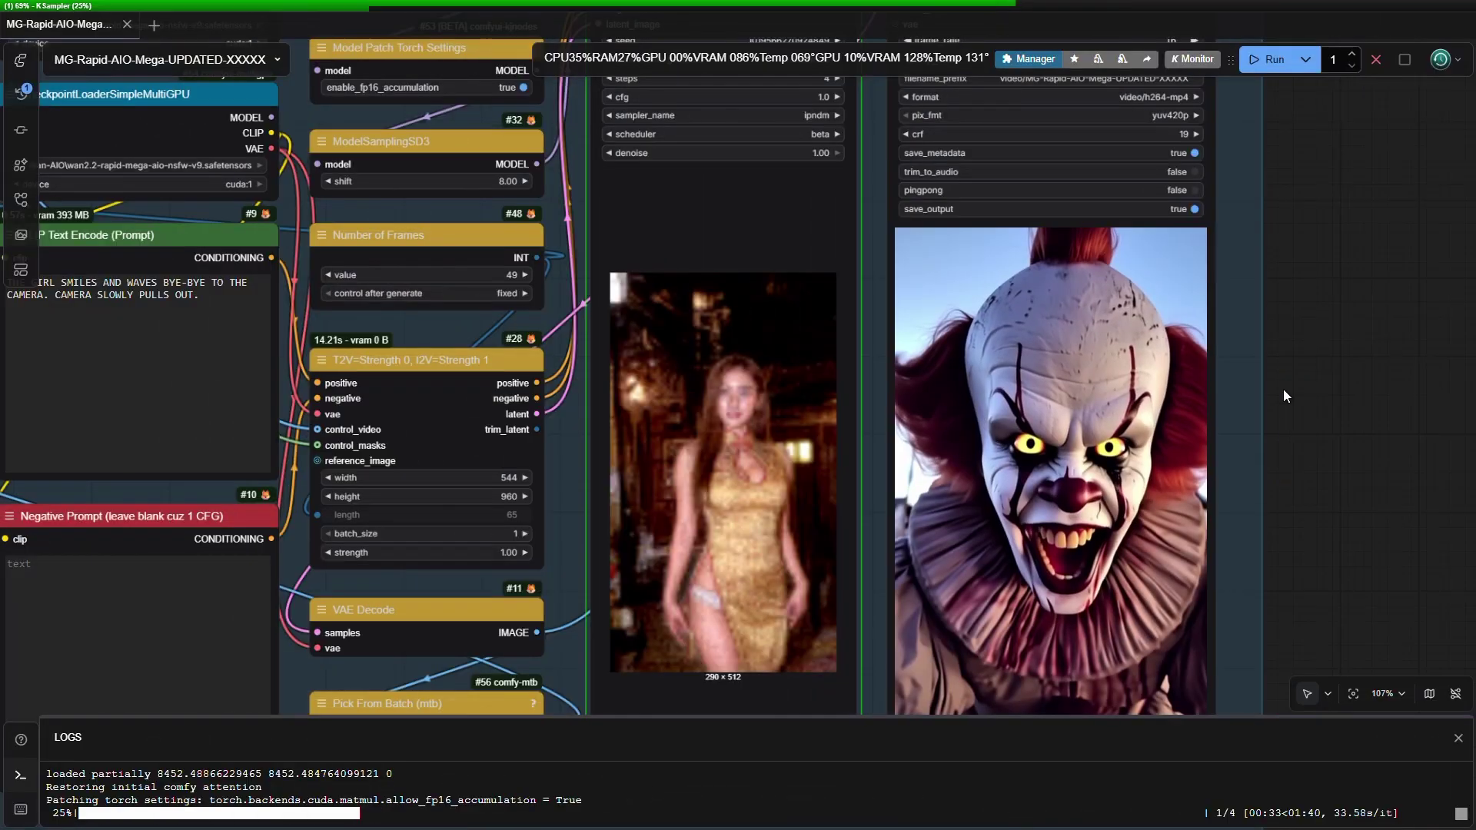
{"action": "left_click_drag", "start_coordinate": [1283, 389], "coordinate": [1245, 533]}
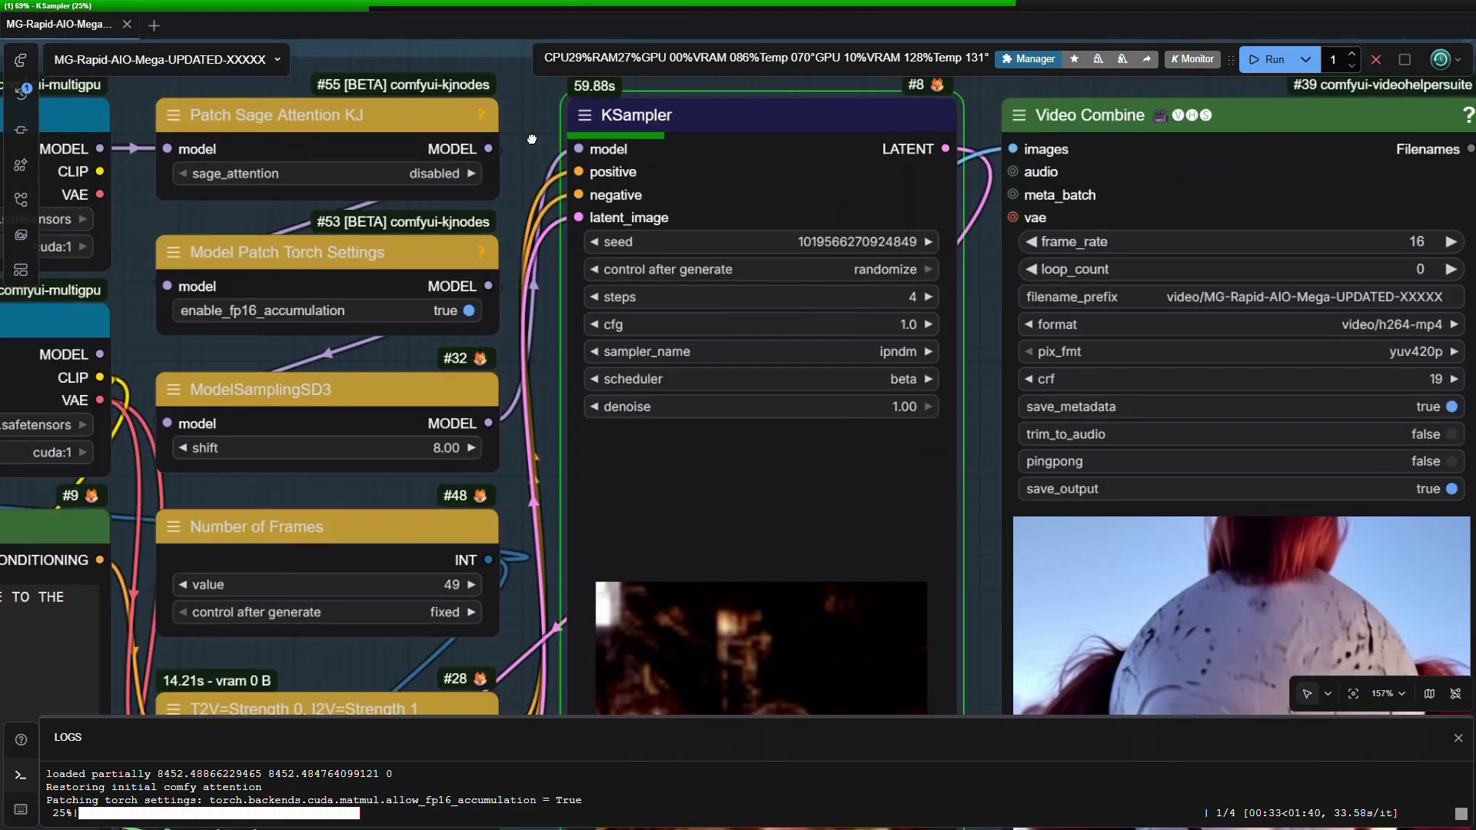
{"action": "scroll", "coordinate": [679, 209], "scroll_direction": "up", "scroll_amount": 6}
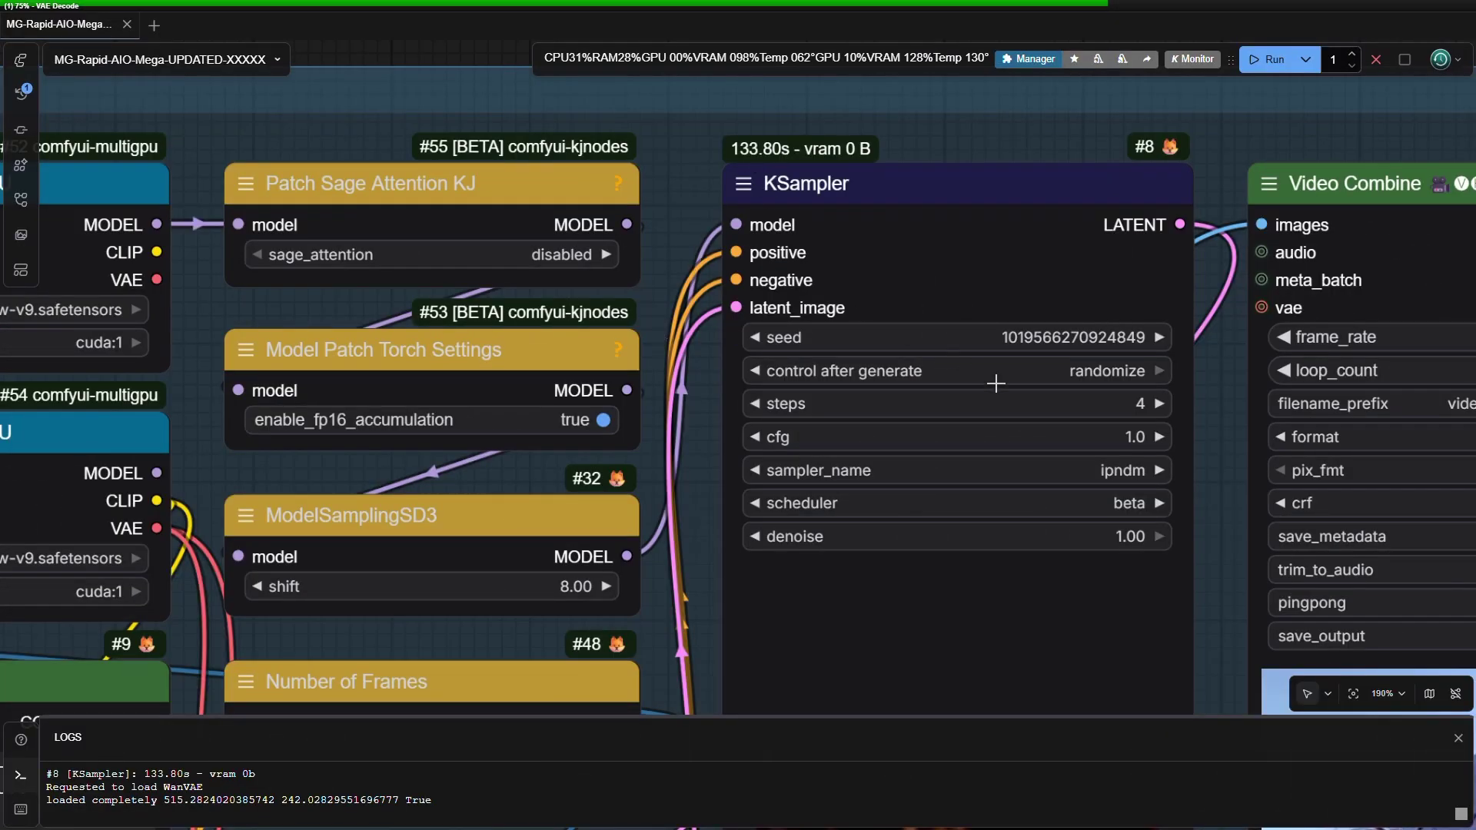
Review the finished clip in the Video Combine node and the image in the Save Last Frame node
{"action": "scroll", "coordinate": [976, 372], "scroll_direction": "down", "scroll_amount": 5}
{"action": "left_click_drag", "start_coordinate": [1161, 510], "coordinate": [760, 93]}
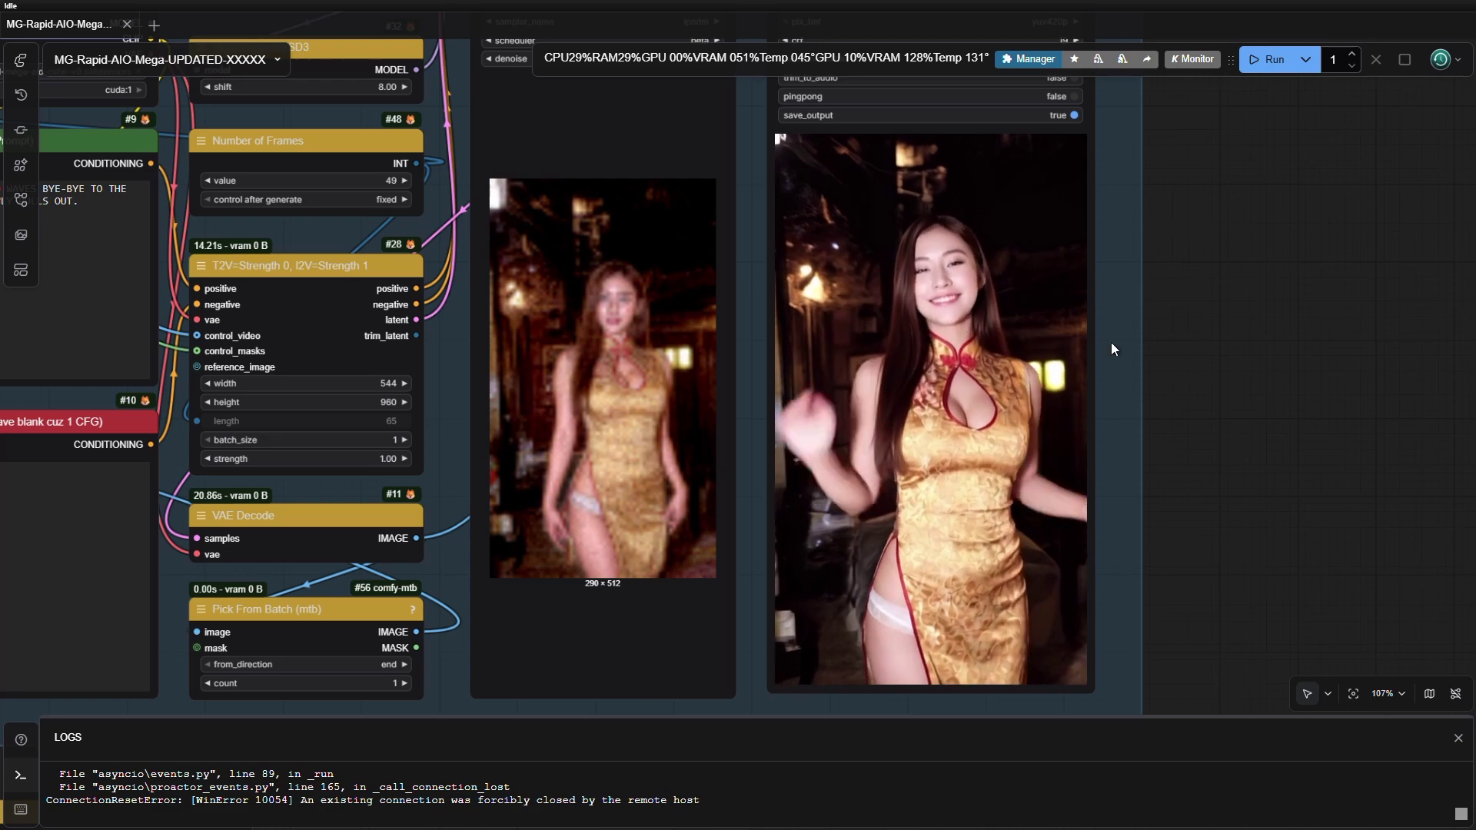
{"action": "right_click", "coordinate": [1051, 270]}
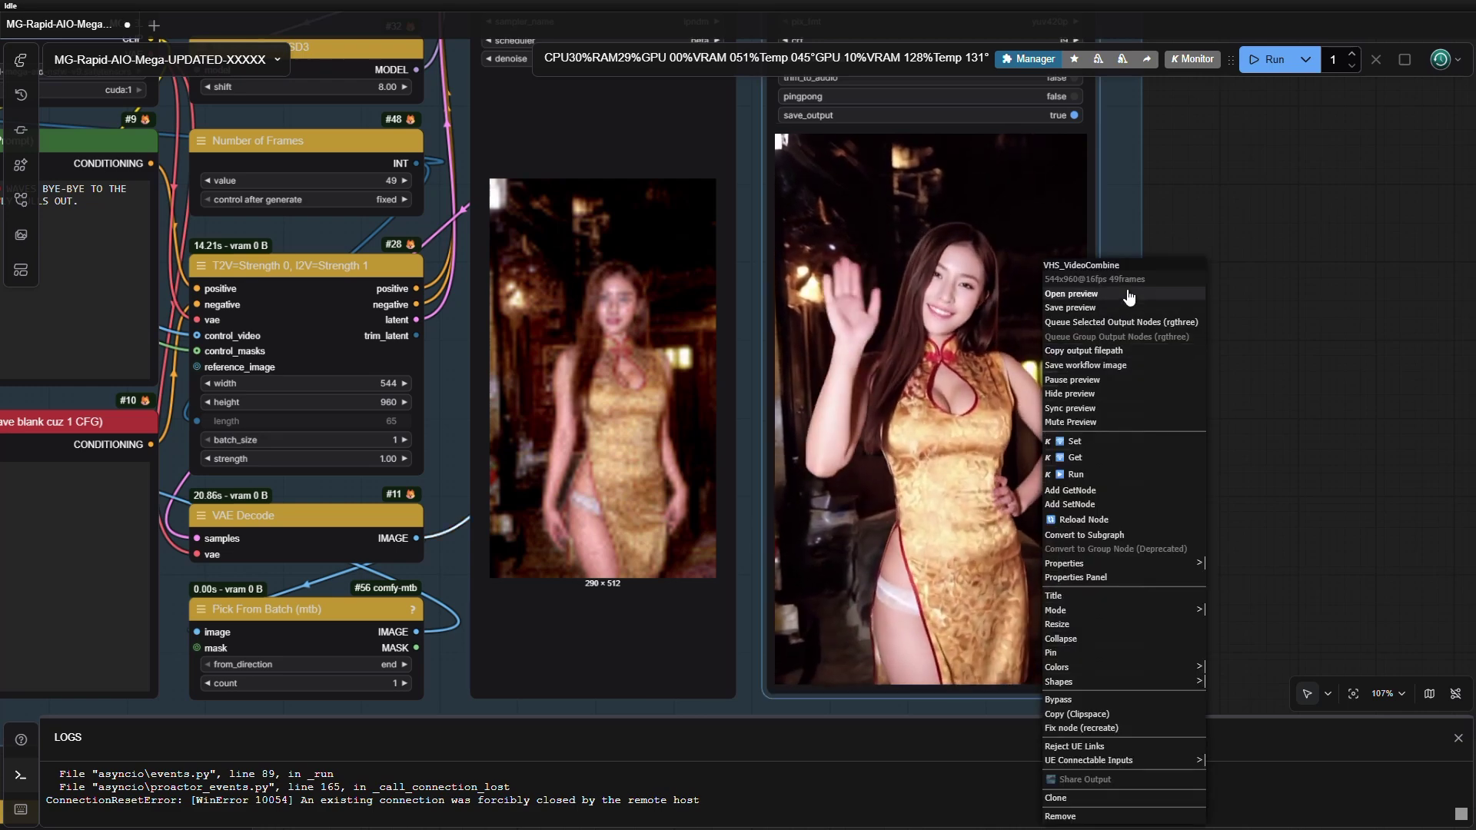
{"action": "left_click", "coordinate": [1291, 325]}
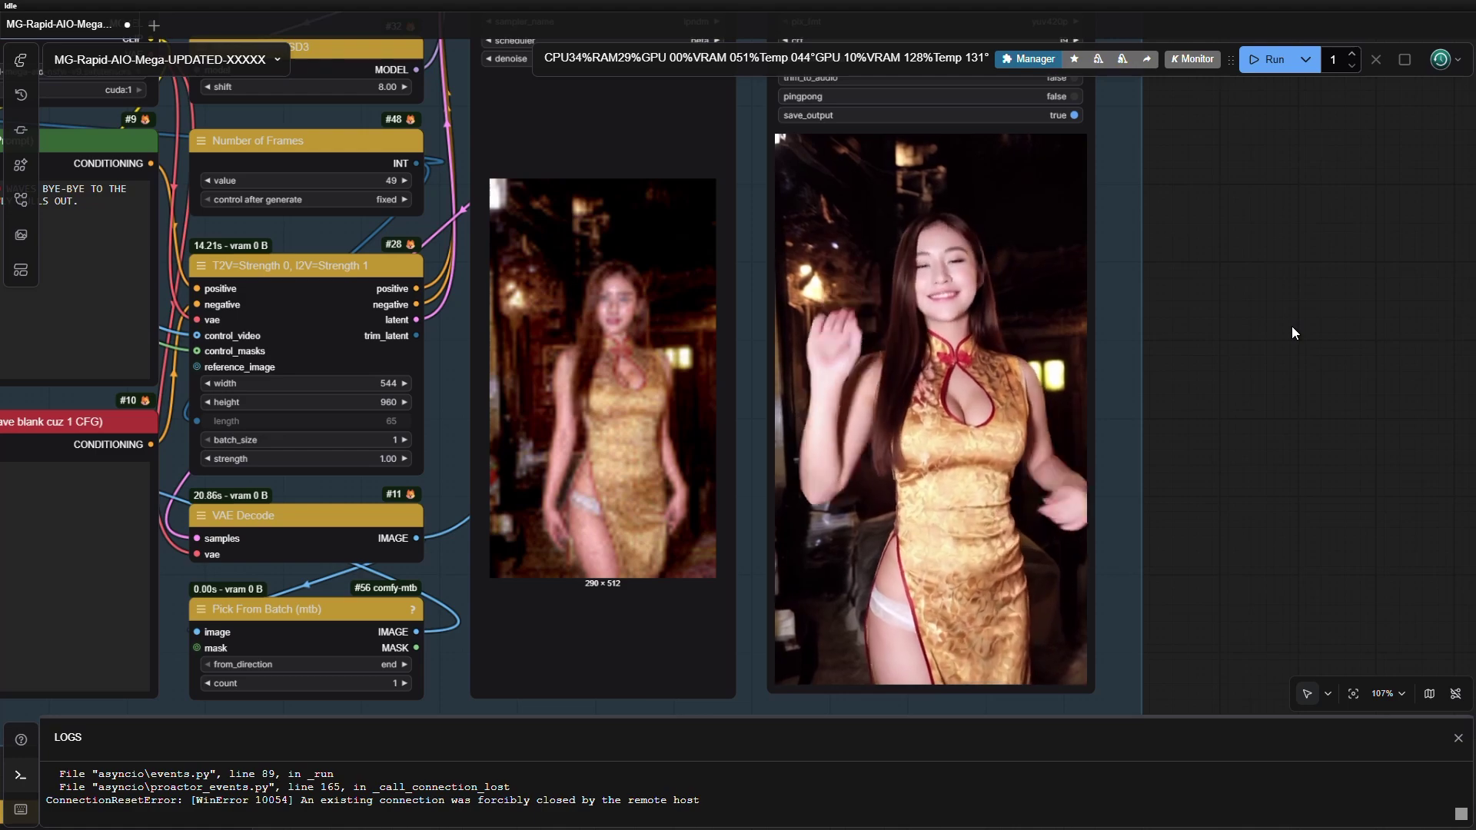
{"action": "scroll", "coordinate": [1292, 326], "scroll_direction": "down", "scroll_amount": 2}
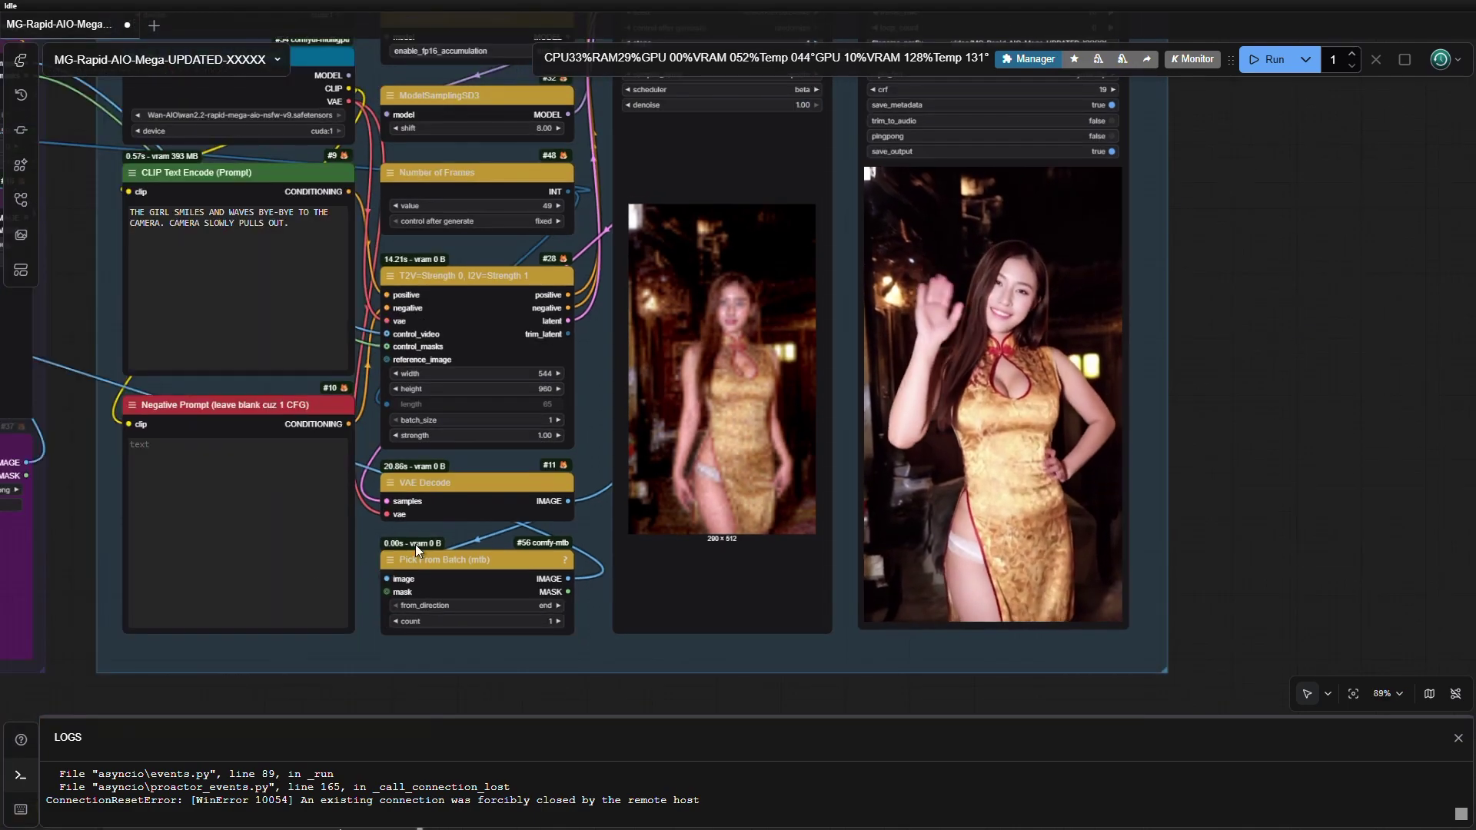
{"action": "left_click_drag", "start_coordinate": [86, 648], "coordinate": [759, 657]}
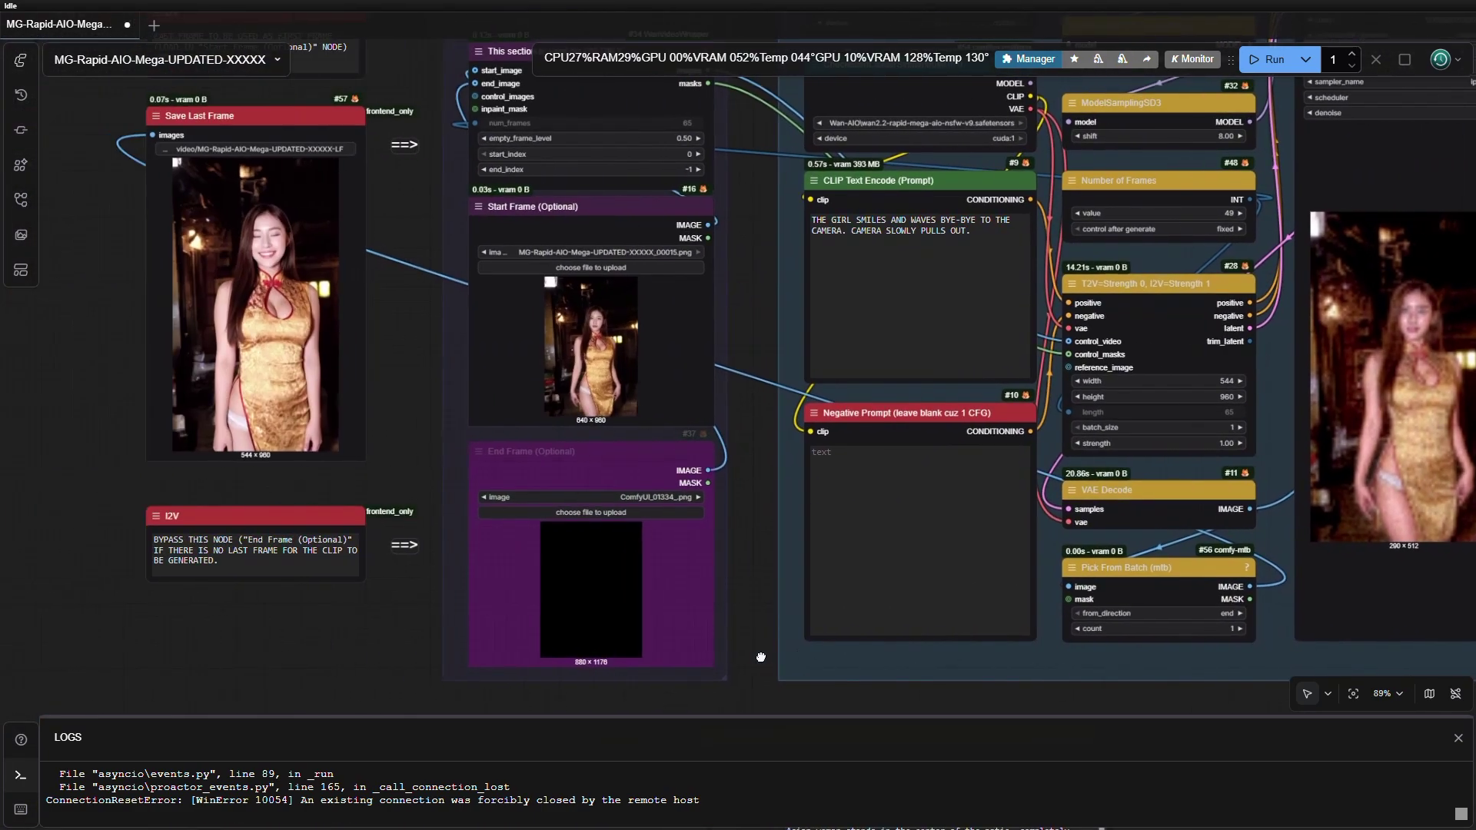
{"action": "left_click_drag", "start_coordinate": [351, 575], "coordinate": [288, 575]}
{"action": "scroll", "coordinate": [486, 465], "scroll_direction": "down", "scroll_amount": 2}
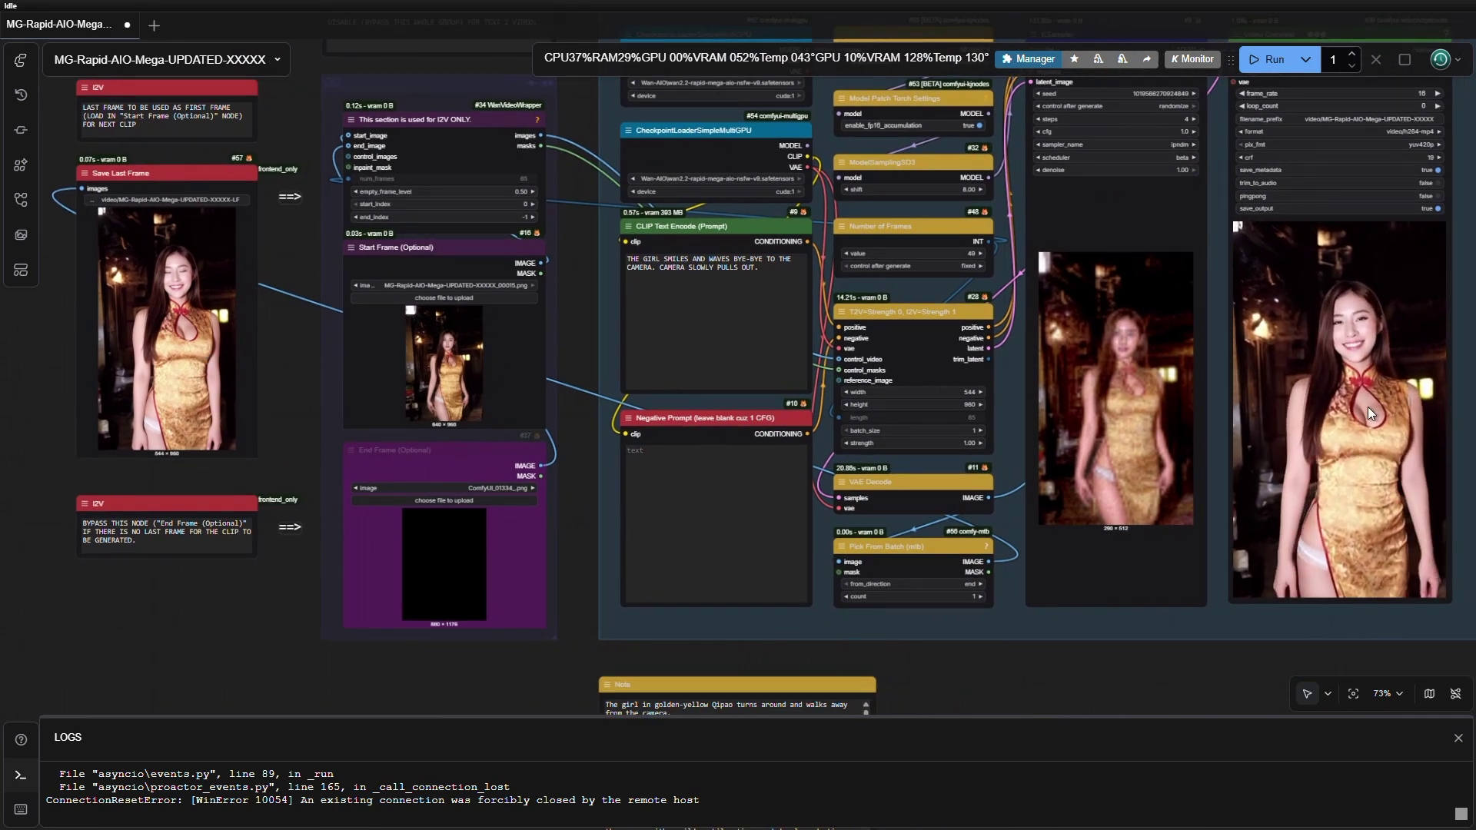
Load MG-Rapid-AIO-Mega-UPDATED-XXXXX-LF_00014_.png from the video folder into the Start Frame (Optional) node
{"action": "scroll", "coordinate": [301, 363], "scroll_direction": "up", "scroll_amount": 4}
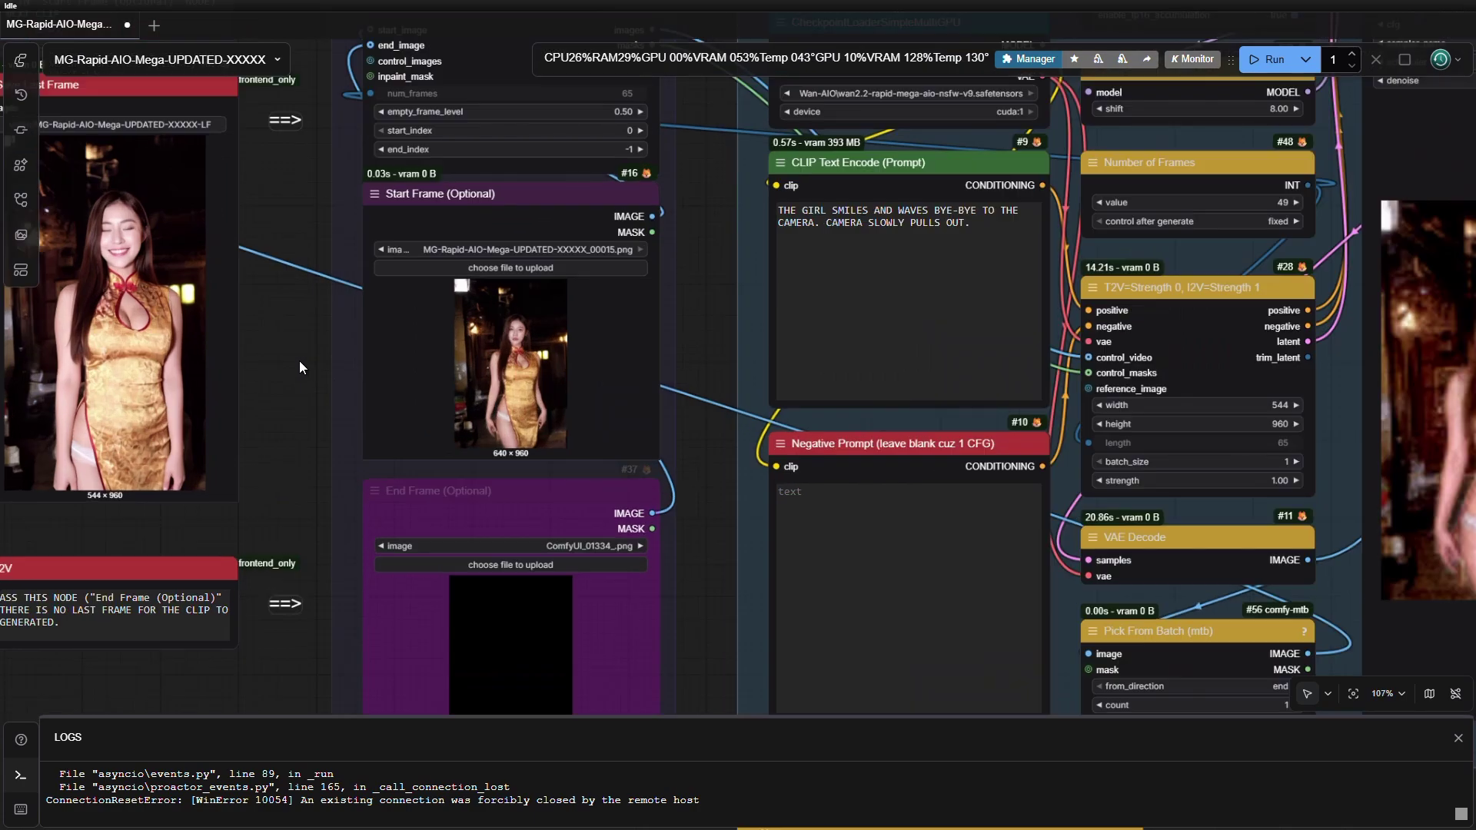
{"action": "scroll", "coordinate": [300, 366], "scroll_direction": "up", "scroll_amount": 2}
{"action": "left_click_drag", "start_coordinate": [300, 367], "coordinate": [282, 417]}
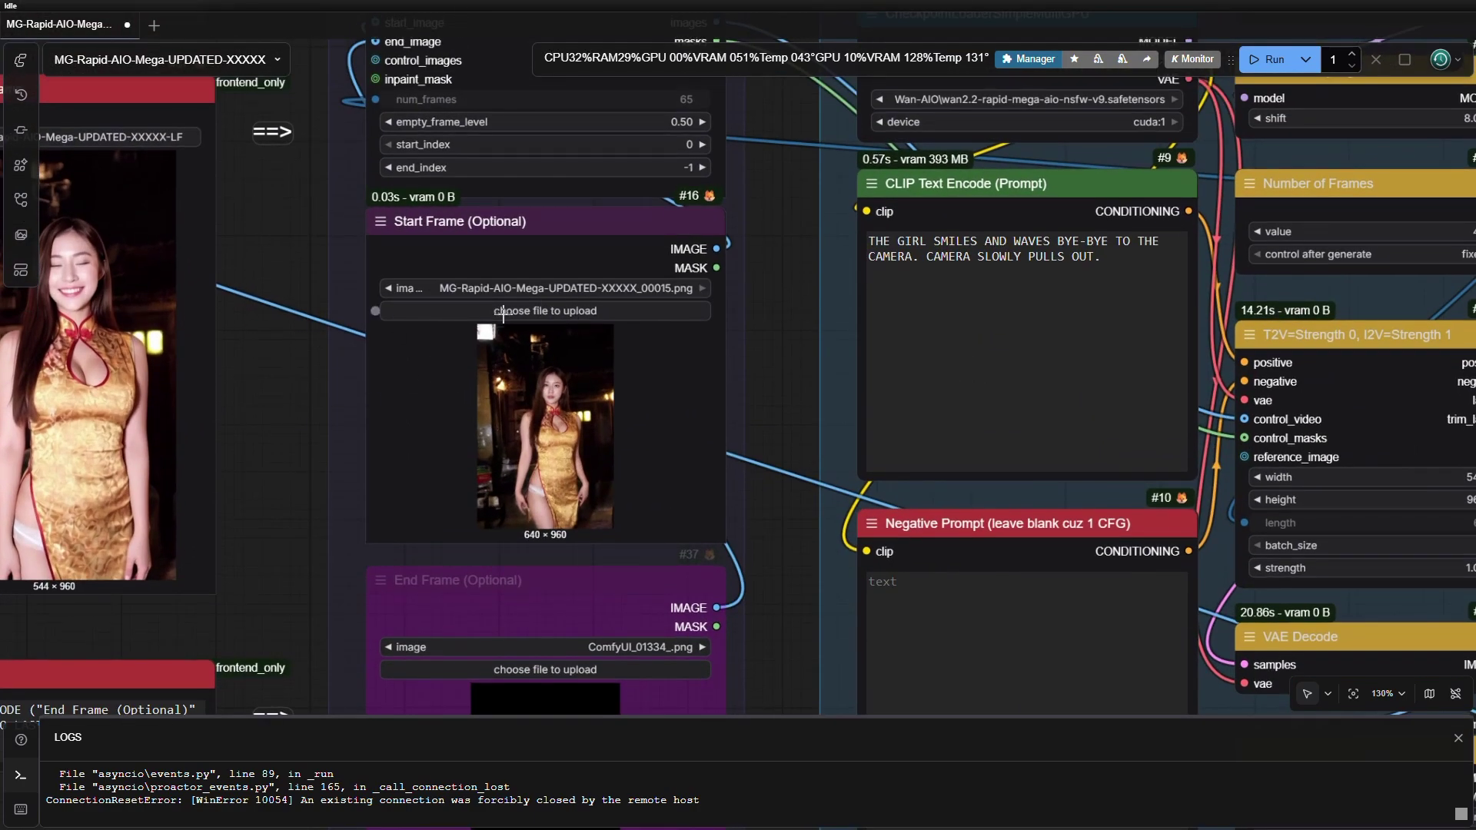
{"action": "left_click", "coordinate": [535, 310]}
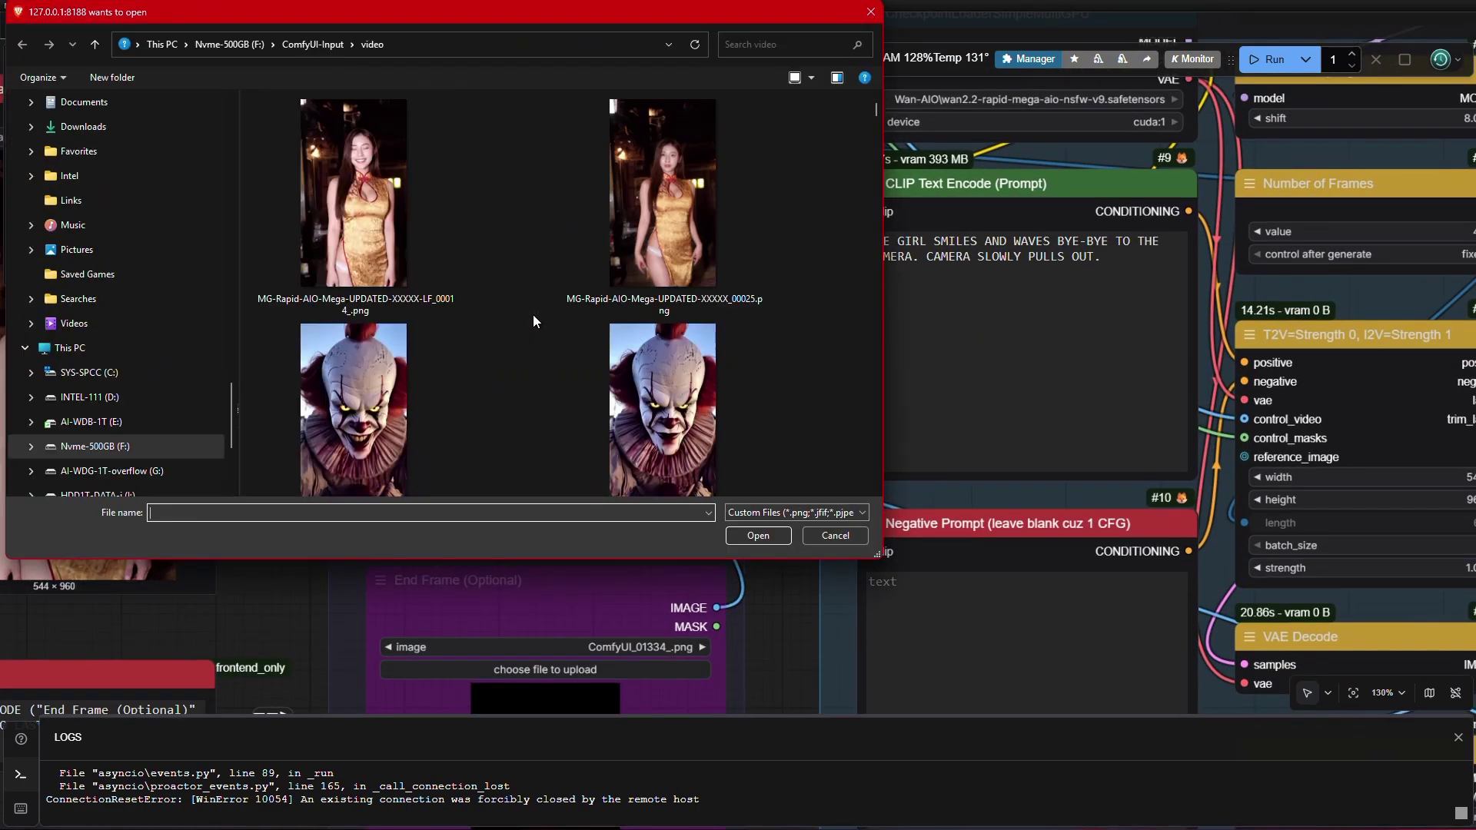
{"action": "double_click", "coordinate": [356, 223]}
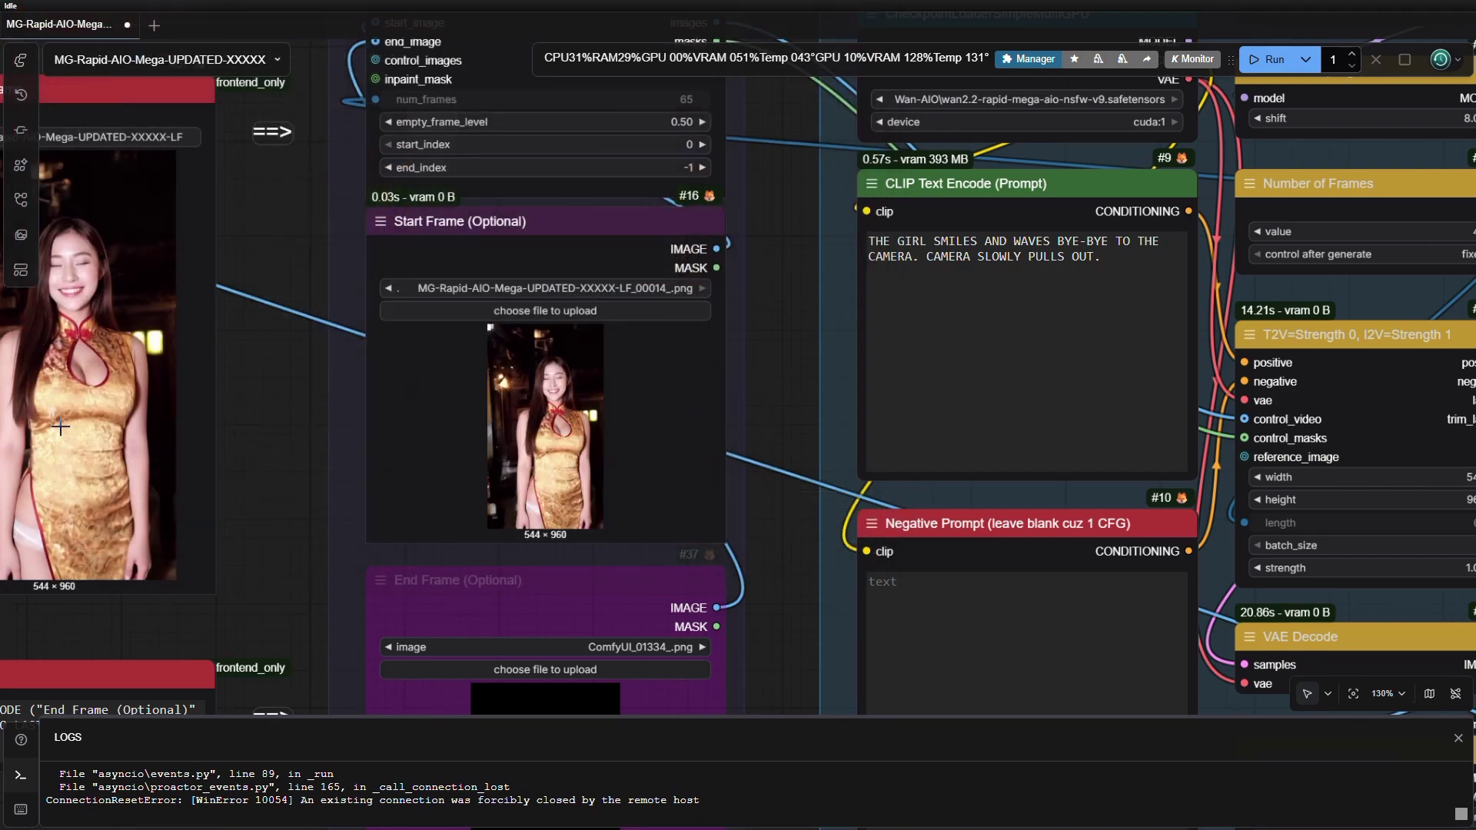
{"action": "scroll", "coordinate": [222, 458], "scroll_direction": "down", "scroll_amount": 3}
{"action": "left_click_drag", "start_coordinate": [246, 462], "coordinate": [247, 390]}
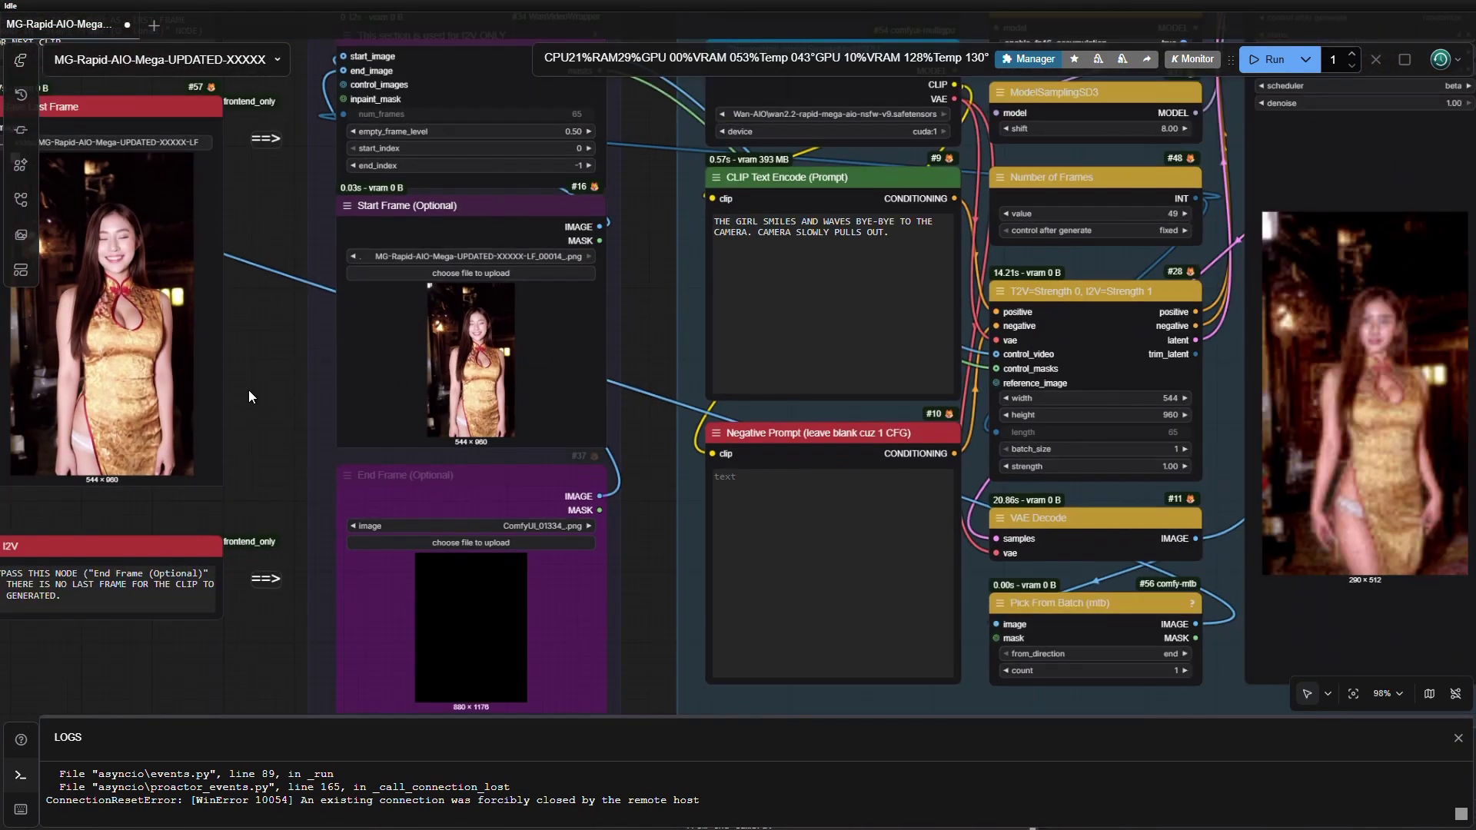
Change the positive prompt to "THE GIRL TURNS AROUND AND WALKS AWAY."
{"action": "scroll", "coordinate": [422, 355], "scroll_direction": "up", "scroll_amount": 2}
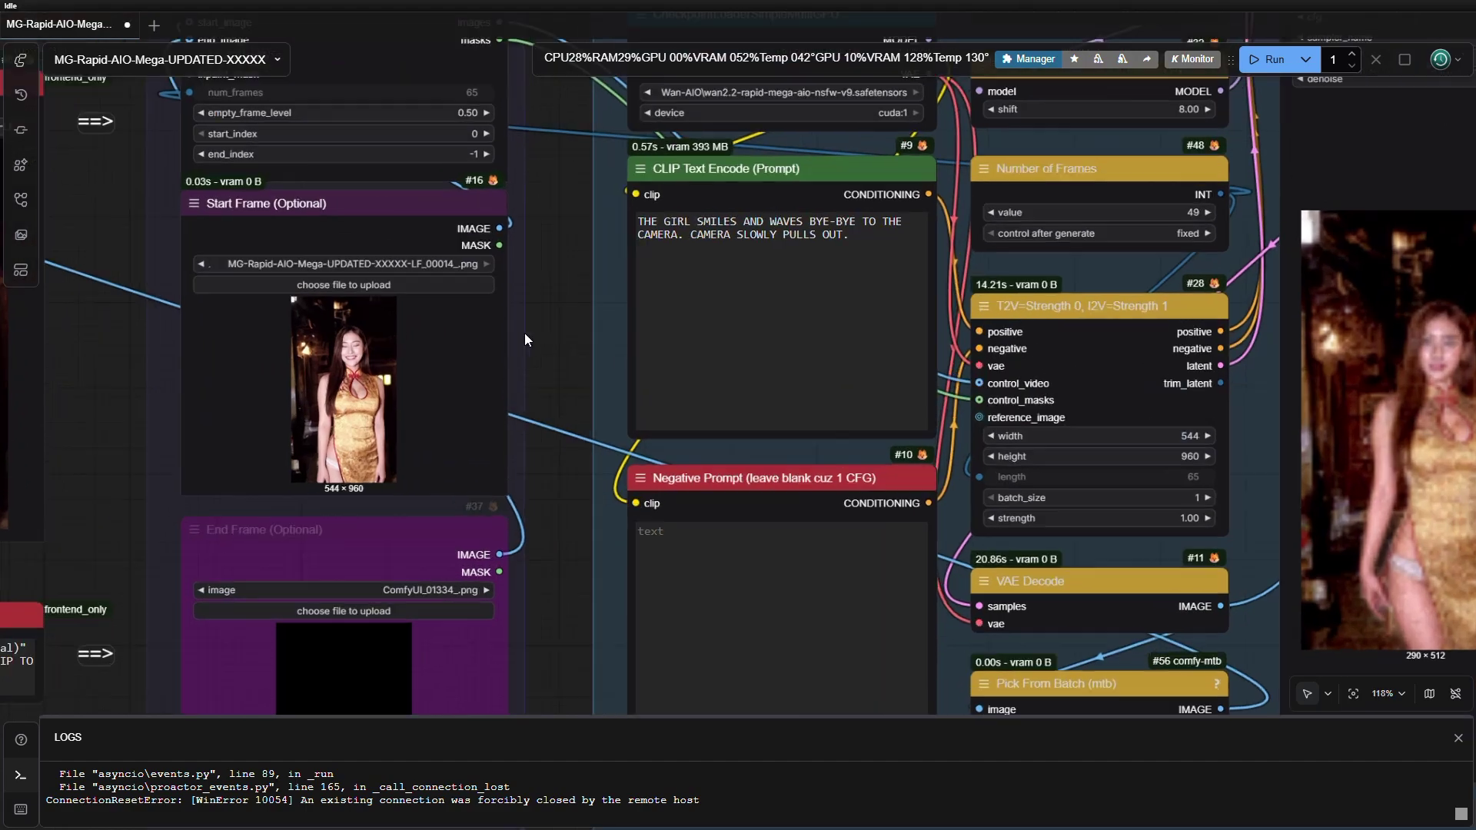
{"action": "scroll", "coordinate": [547, 330], "scroll_direction": "up", "scroll_amount": 2}
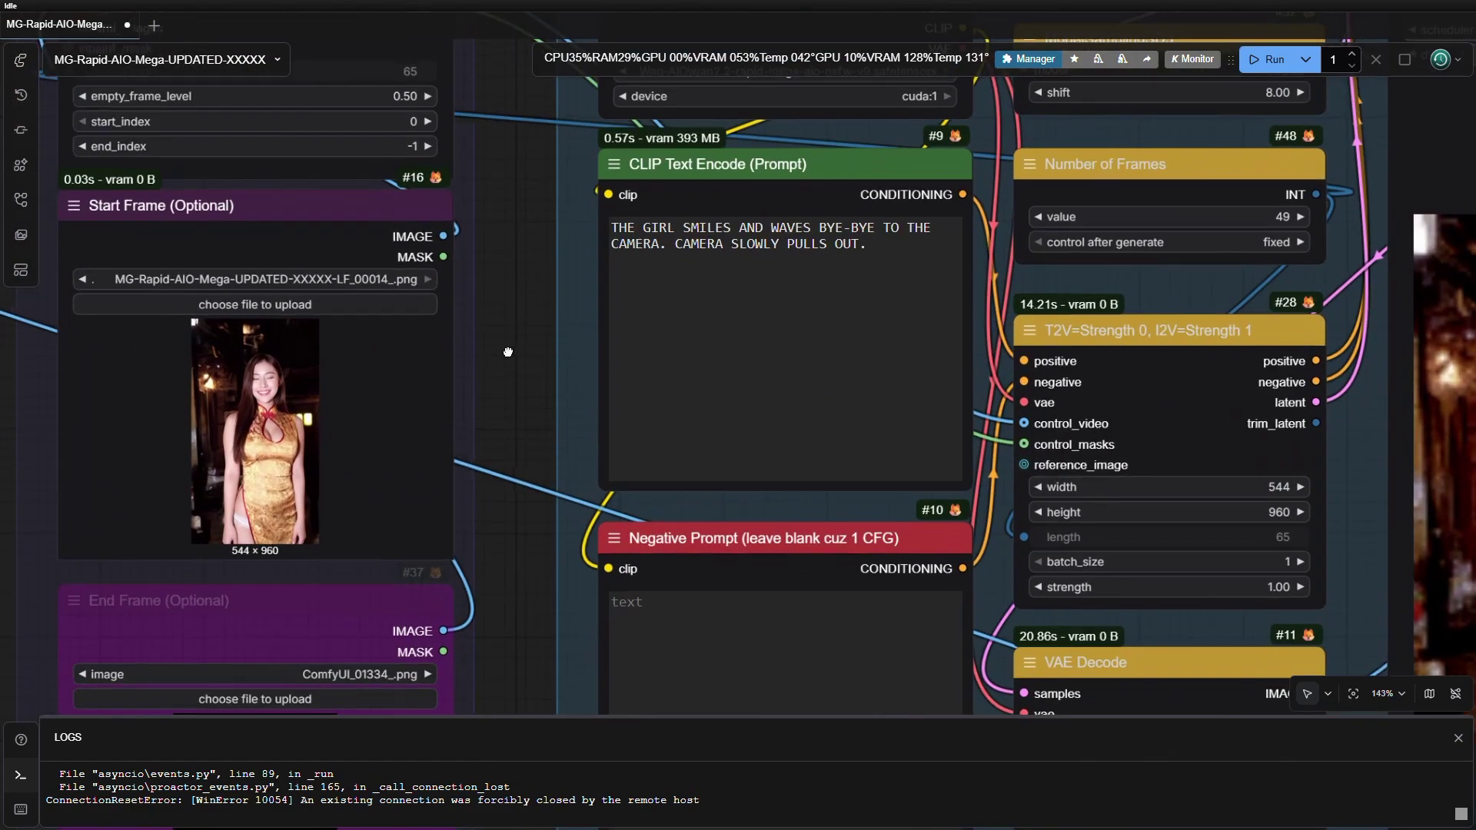
{"action": "scroll", "coordinate": [627, 363], "scroll_direction": "down", "scroll_amount": 5}
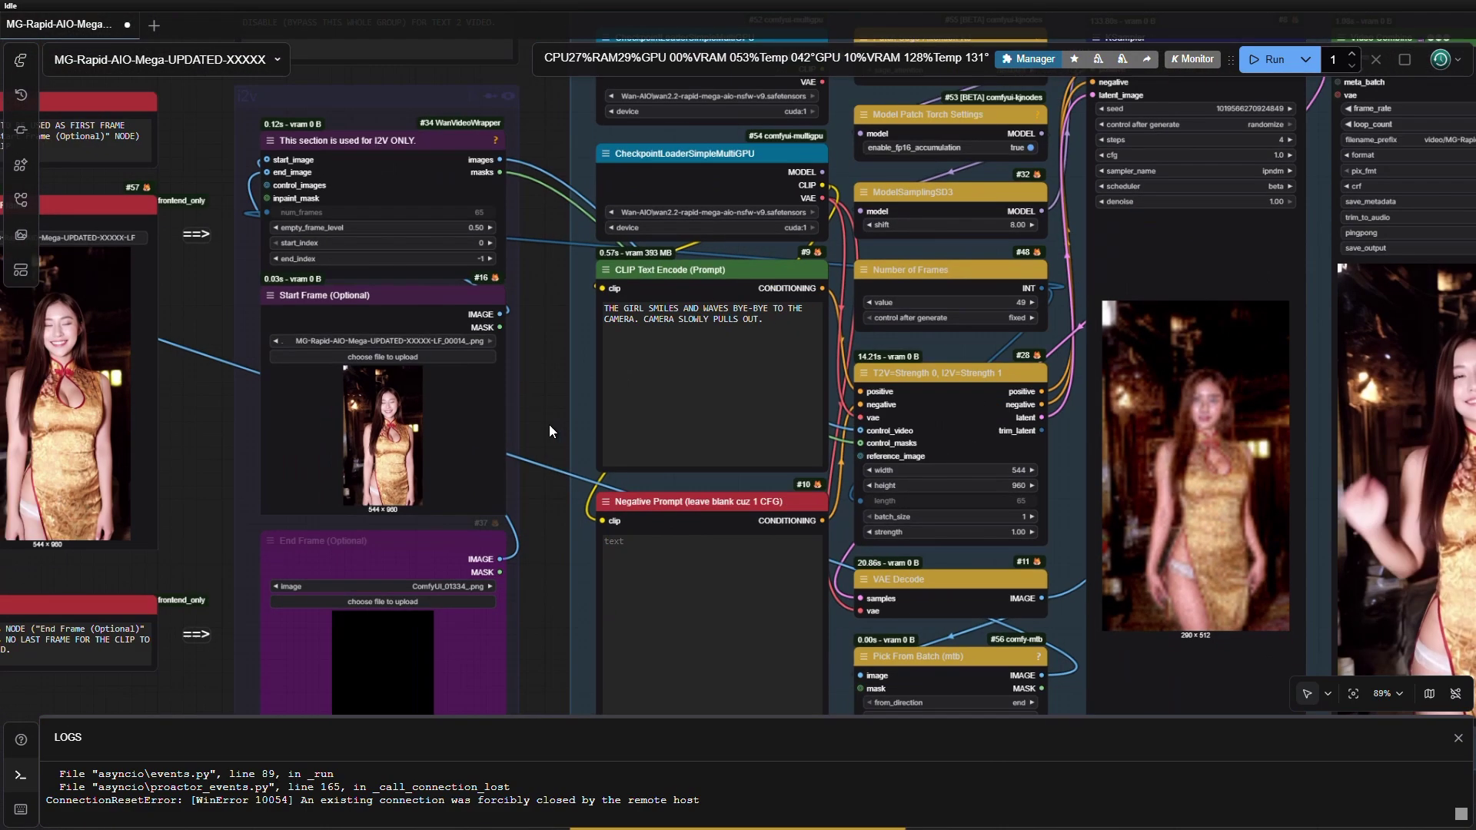
{"action": "left_click_drag", "start_coordinate": [539, 426], "coordinate": [390, 452]}
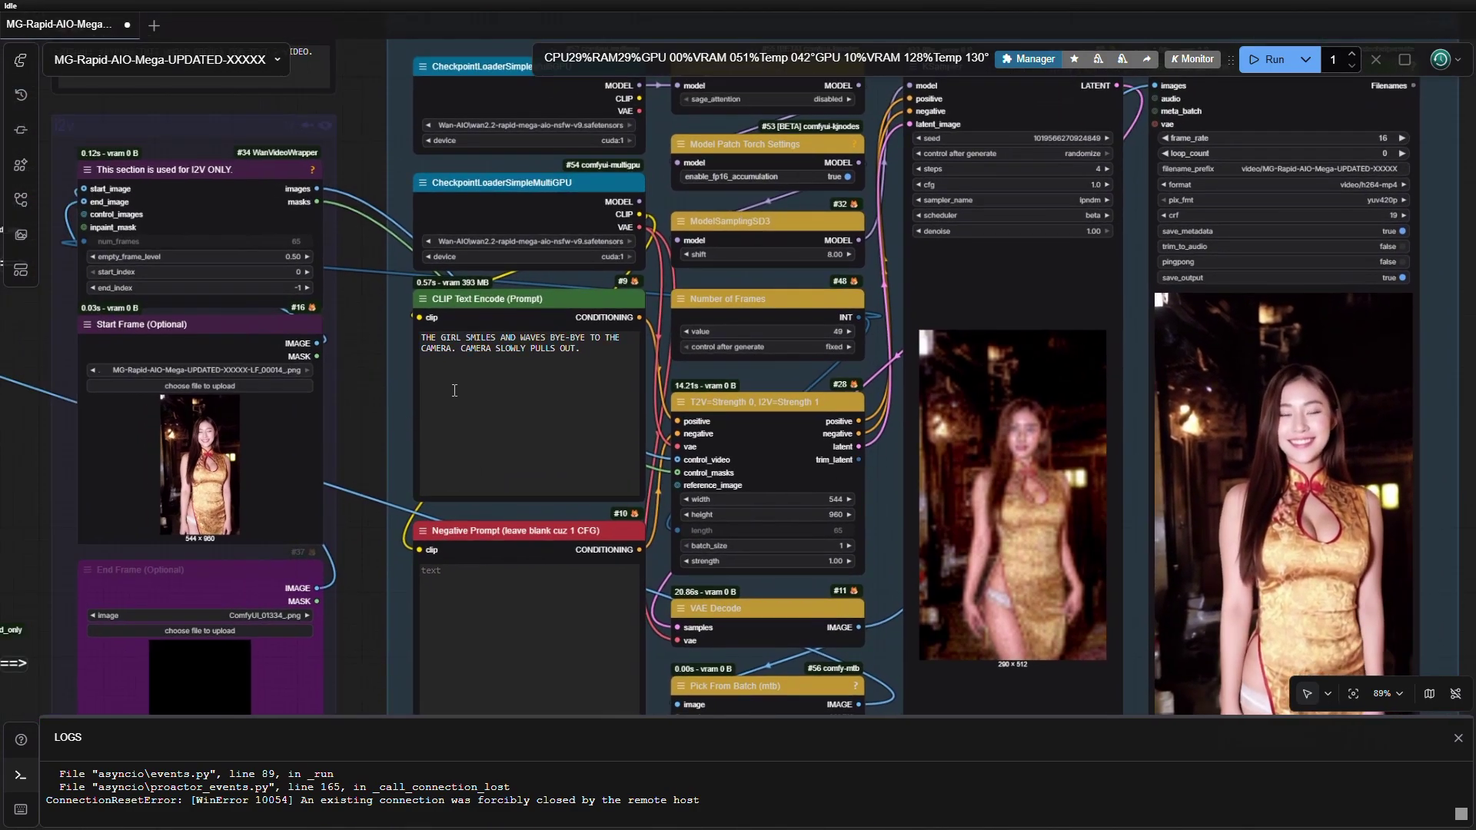
{"action": "scroll", "coordinate": [477, 373], "scroll_direction": "up", "scroll_amount": 5}
{"action": "left_click_drag", "start_coordinate": [297, 394], "coordinate": [516, 428]}
{"action": "left_click", "coordinate": [694, 376]}
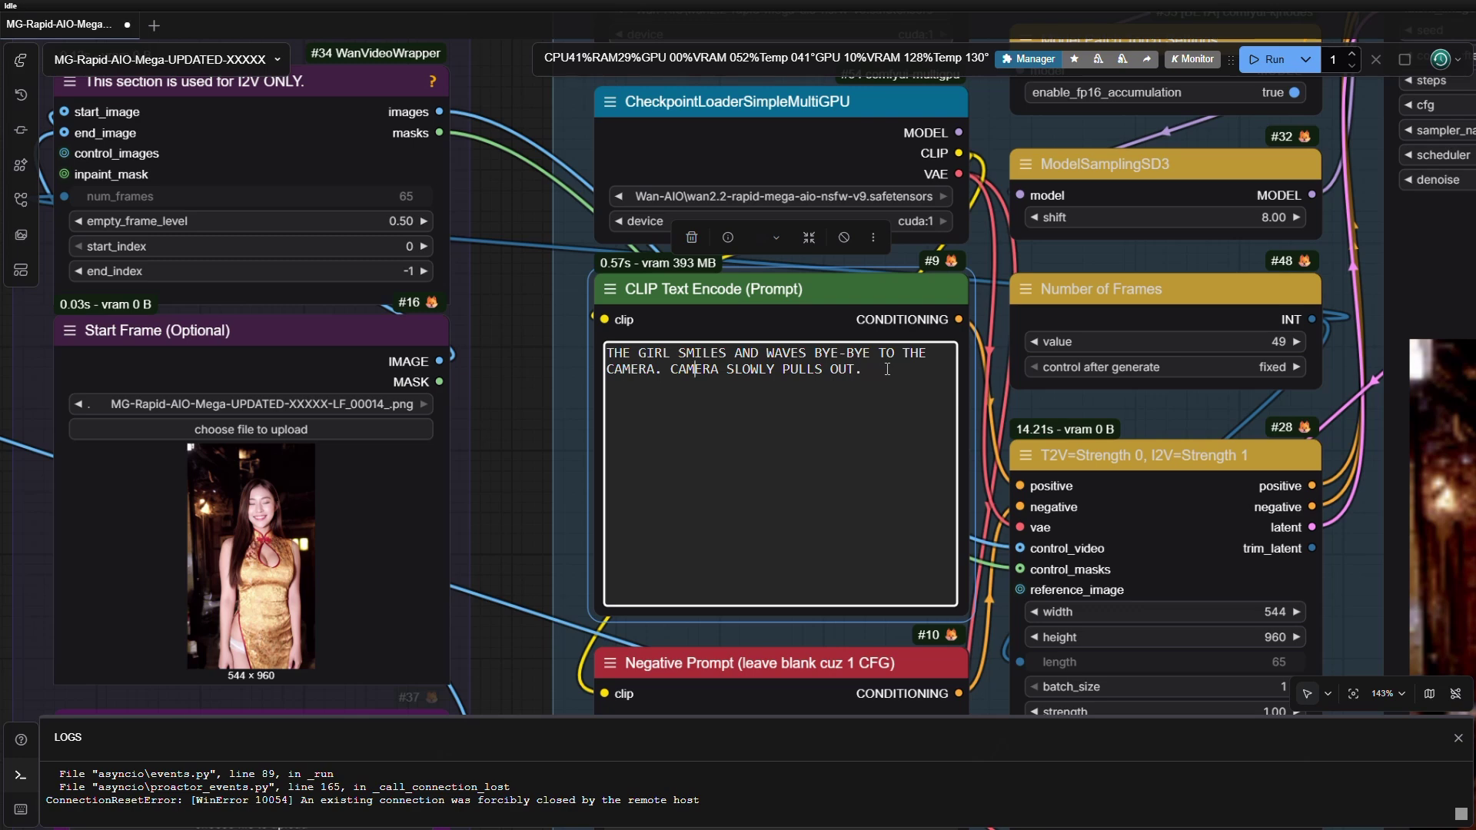
{"action": "left_click_drag", "start_coordinate": [887, 370], "coordinate": [680, 354]}
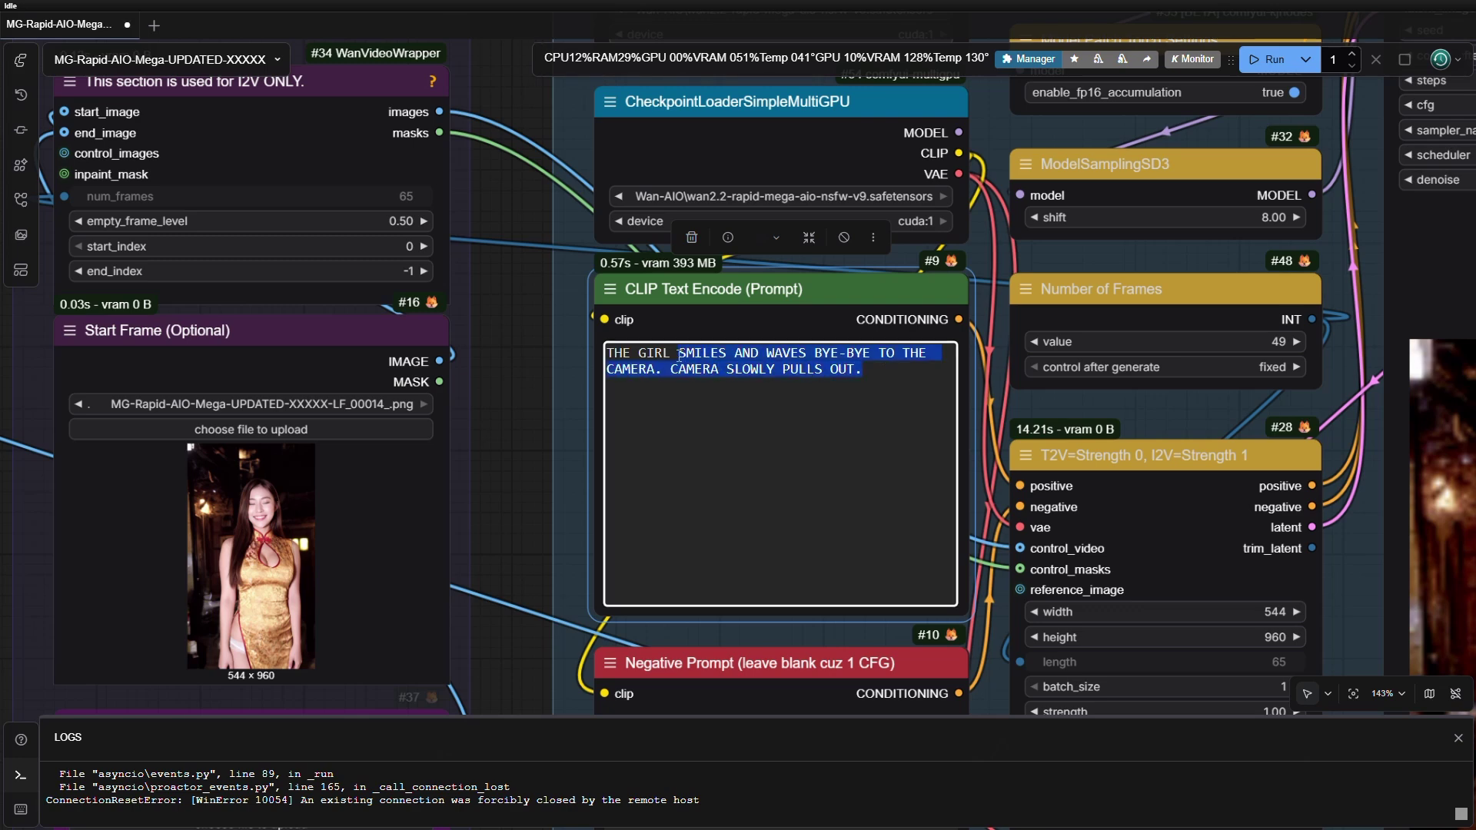
{"action": "type", "text": "TURNS AROUND AND WALKS AWAY"}
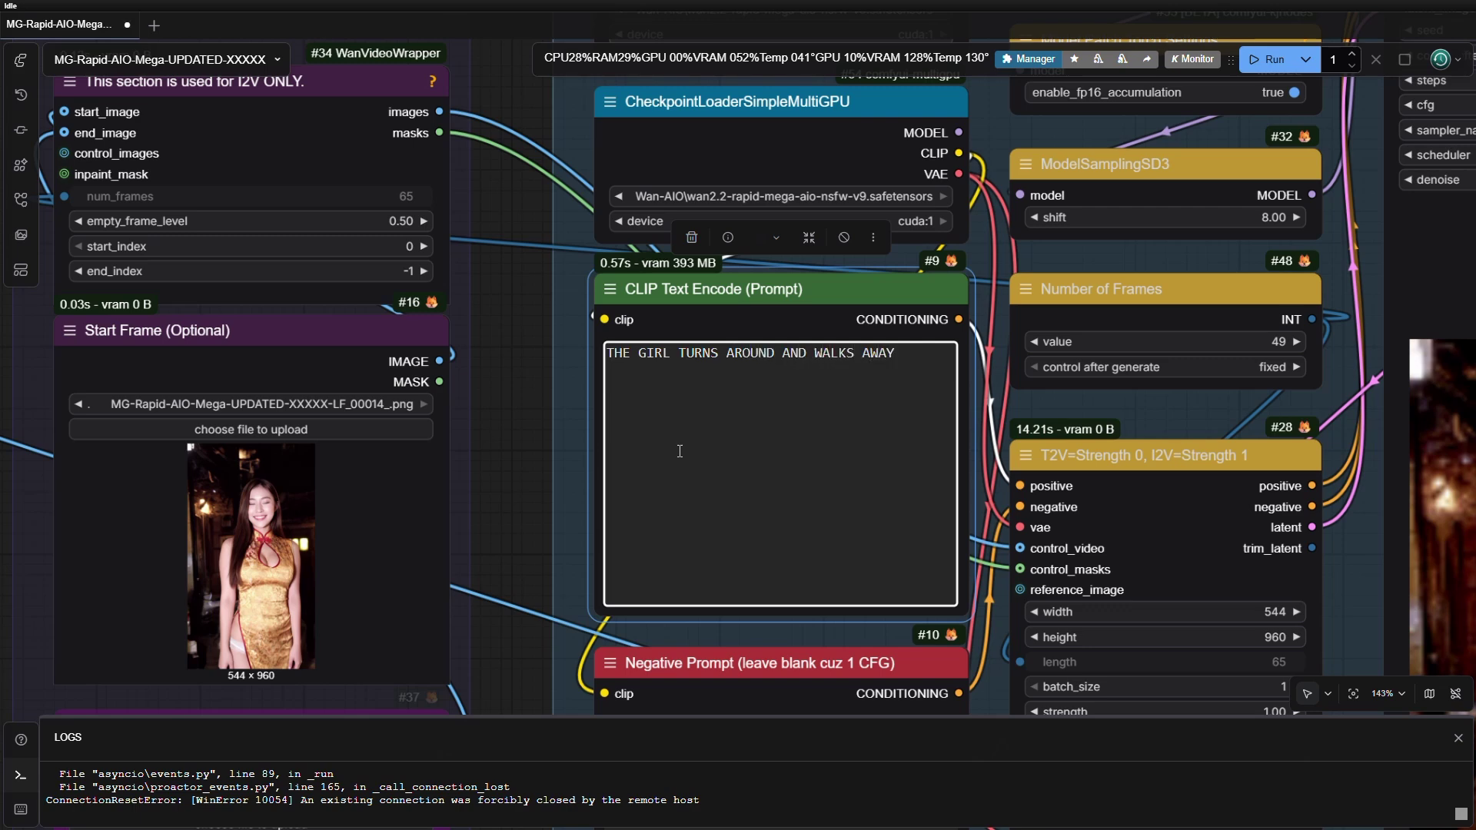
{"action": "left_click", "coordinate": [482, 494]}
Run the workflow to generate the follow-up clip from the saved last frame
{"action": "scroll", "coordinate": [507, 495], "scroll_direction": "down", "scroll_amount": 3}
{"action": "scroll", "coordinate": [510, 493], "scroll_direction": "down", "scroll_amount": 3}
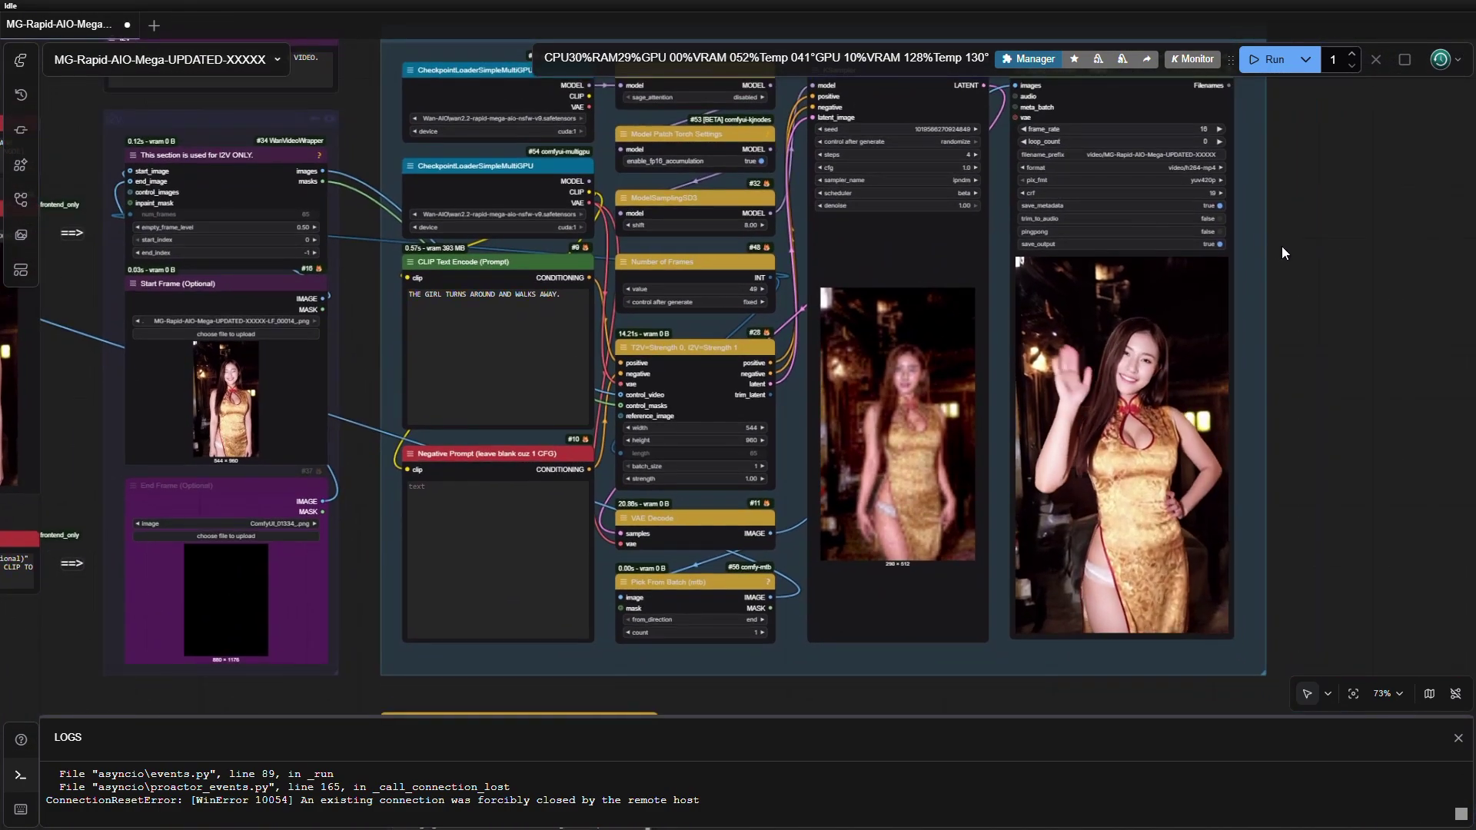
{"action": "left_click_drag", "start_coordinate": [1279, 244], "coordinate": [1289, 270]}
{"action": "key", "text": "ctrl+Return"}
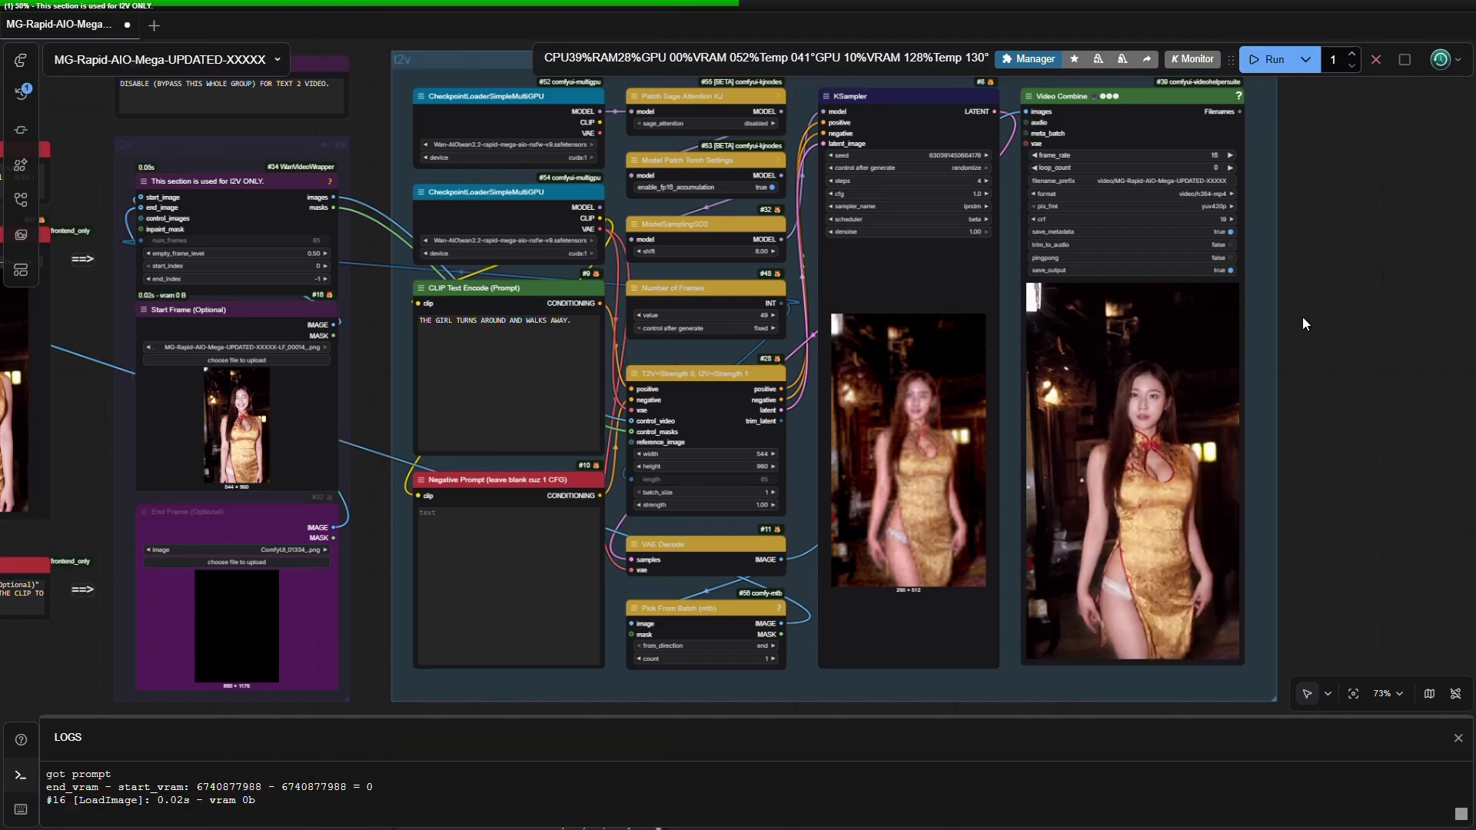
Watch the follow-up run's progress in the T2V=Strength 0, I2V=Strength 1 node and the preview nodes
{"action": "scroll", "coordinate": [1303, 323], "scroll_direction": "up", "scroll_amount": 2}
{"action": "scroll", "coordinate": [1302, 316], "scroll_direction": "down", "scroll_amount": 2}
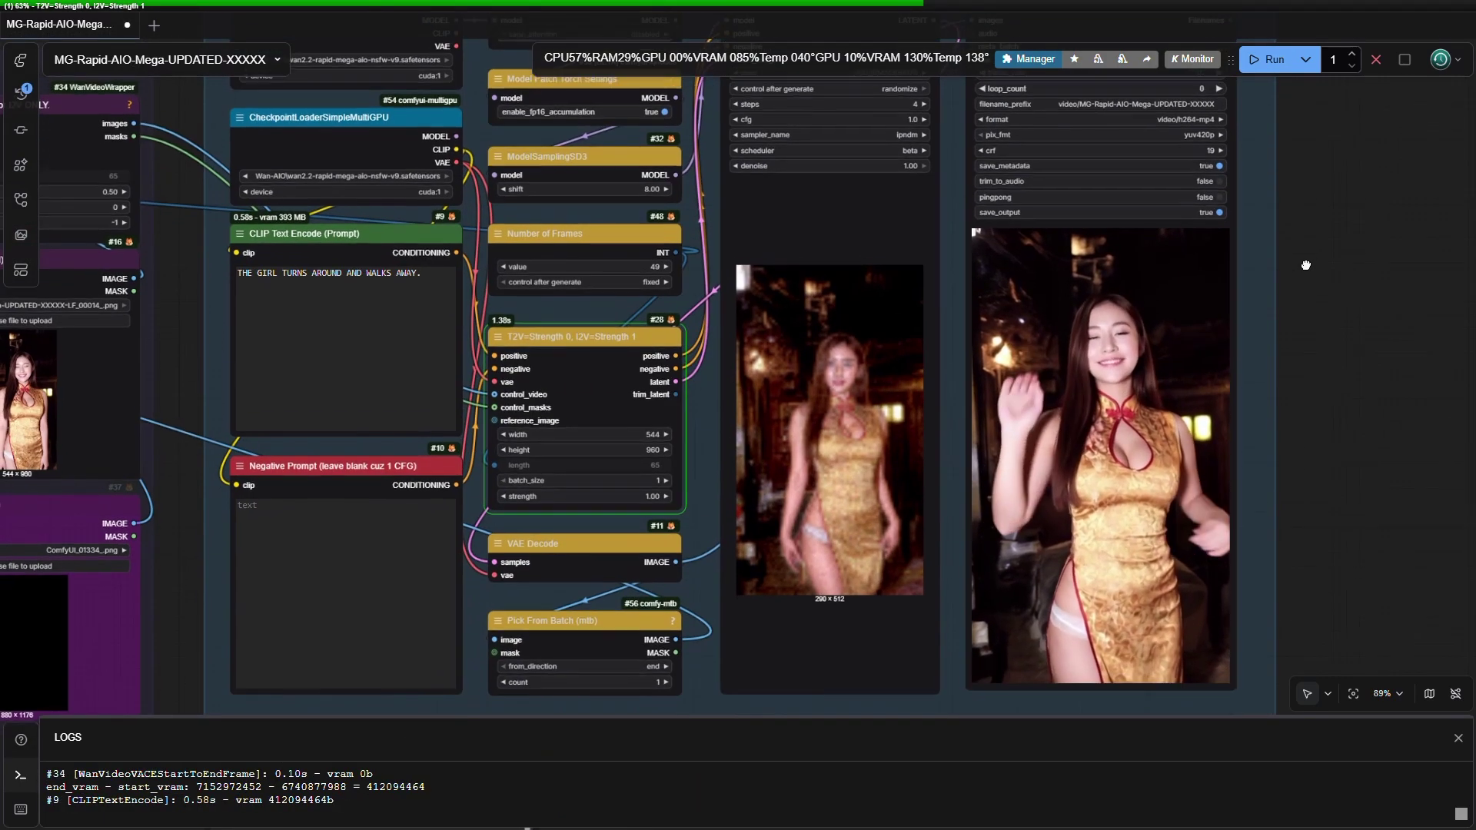
{"action": "scroll", "coordinate": [704, 382], "scroll_direction": "up", "scroll_amount": 3}
{"action": "scroll", "coordinate": [704, 383], "scroll_direction": "up", "scroll_amount": 1}
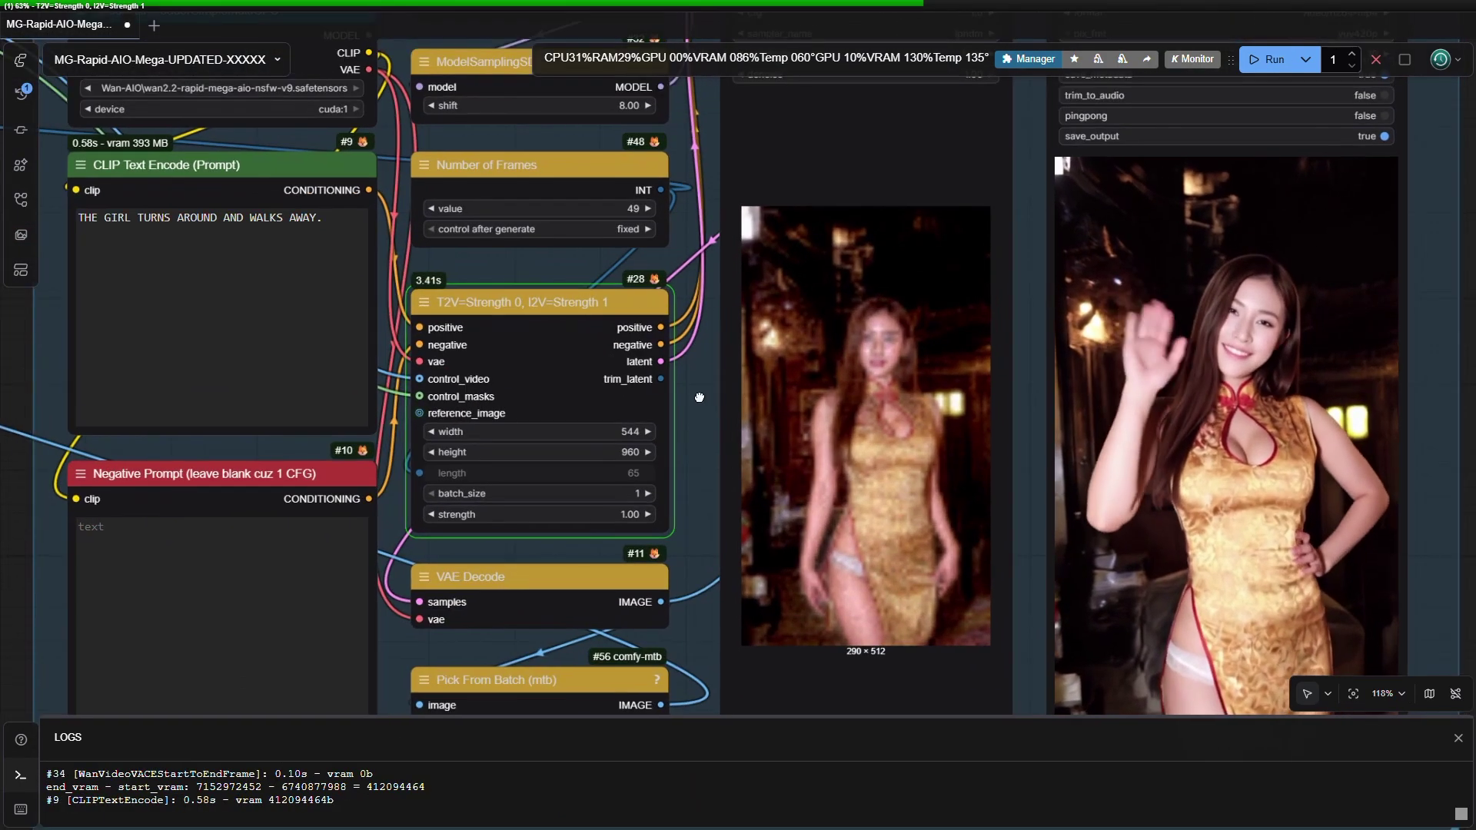
{"action": "scroll", "coordinate": [700, 397], "scroll_direction": "down", "scroll_amount": 1}
{"action": "scroll", "coordinate": [671, 447], "scroll_direction": "down", "scroll_amount": 2}
{"action": "left_click_drag", "start_coordinate": [573, 467], "coordinate": [468, 402]}
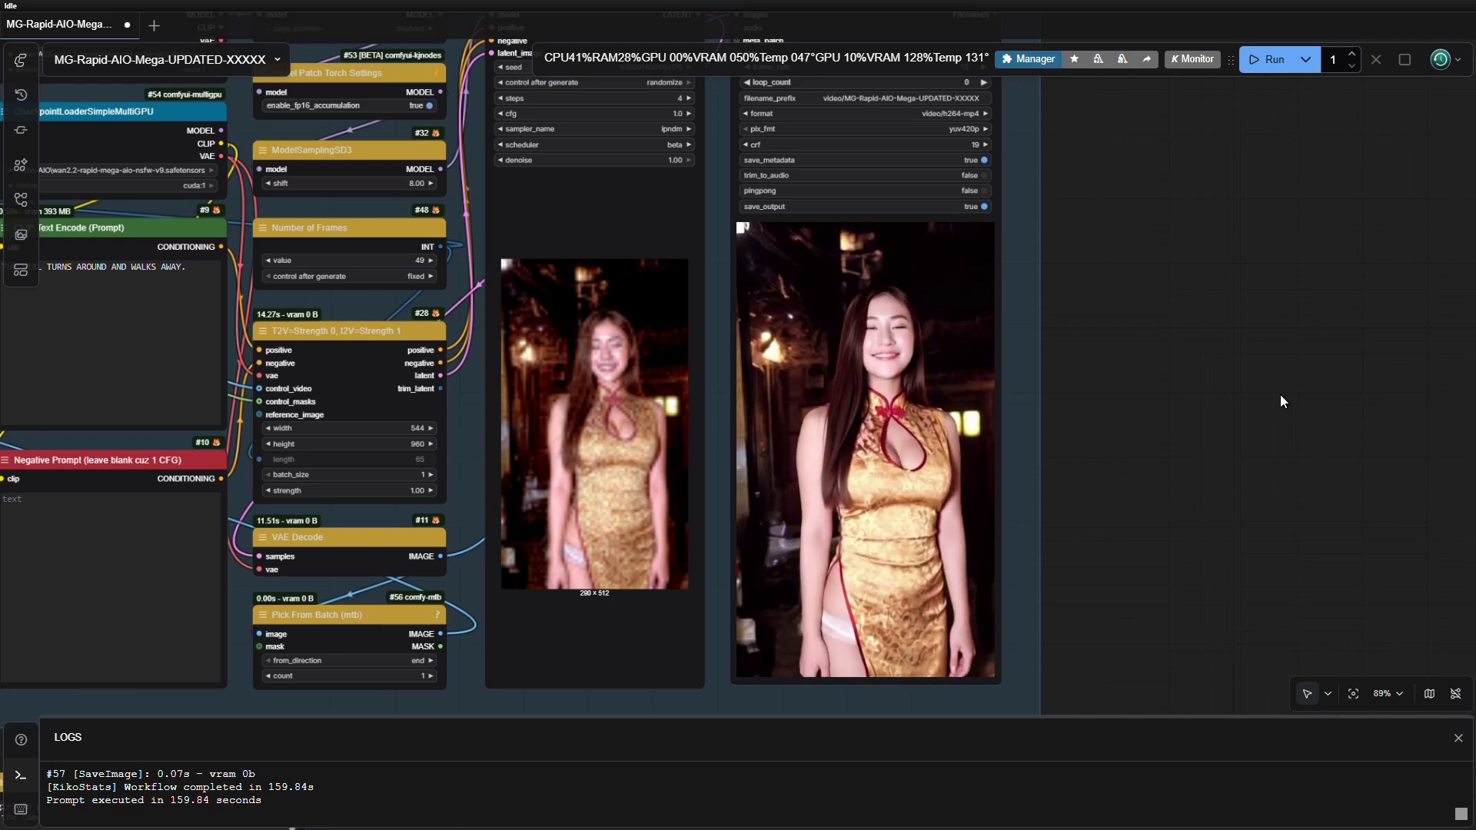
Examine the follow-up clip, its saved last frame and the multi-GPU checkpoint loader nodes across the workflow
{"action": "scroll", "coordinate": [1269, 400], "scroll_direction": "up", "scroll_amount": 2}
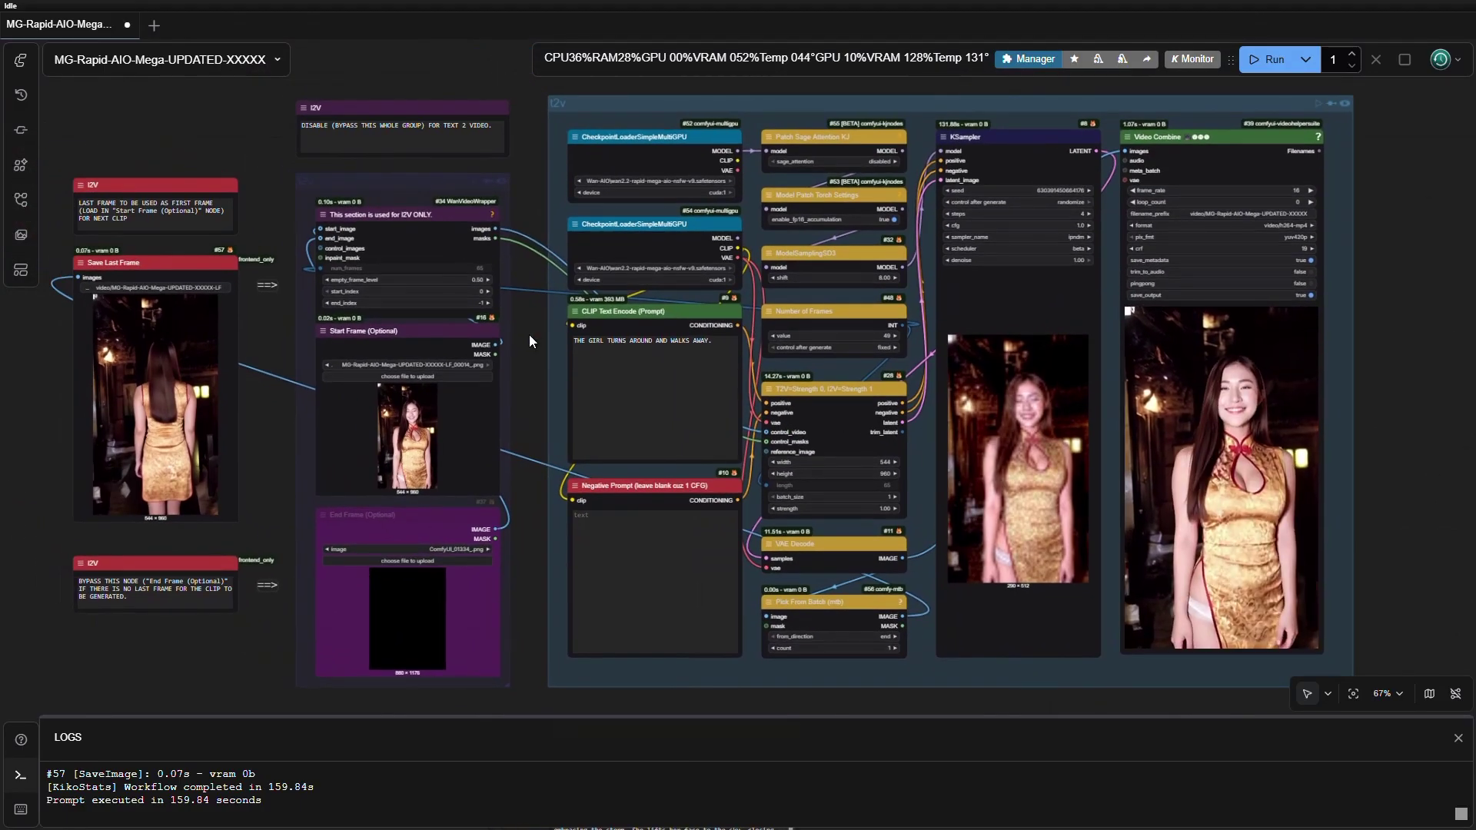
{"action": "scroll", "coordinate": [529, 335], "scroll_direction": "up", "scroll_amount": 5}
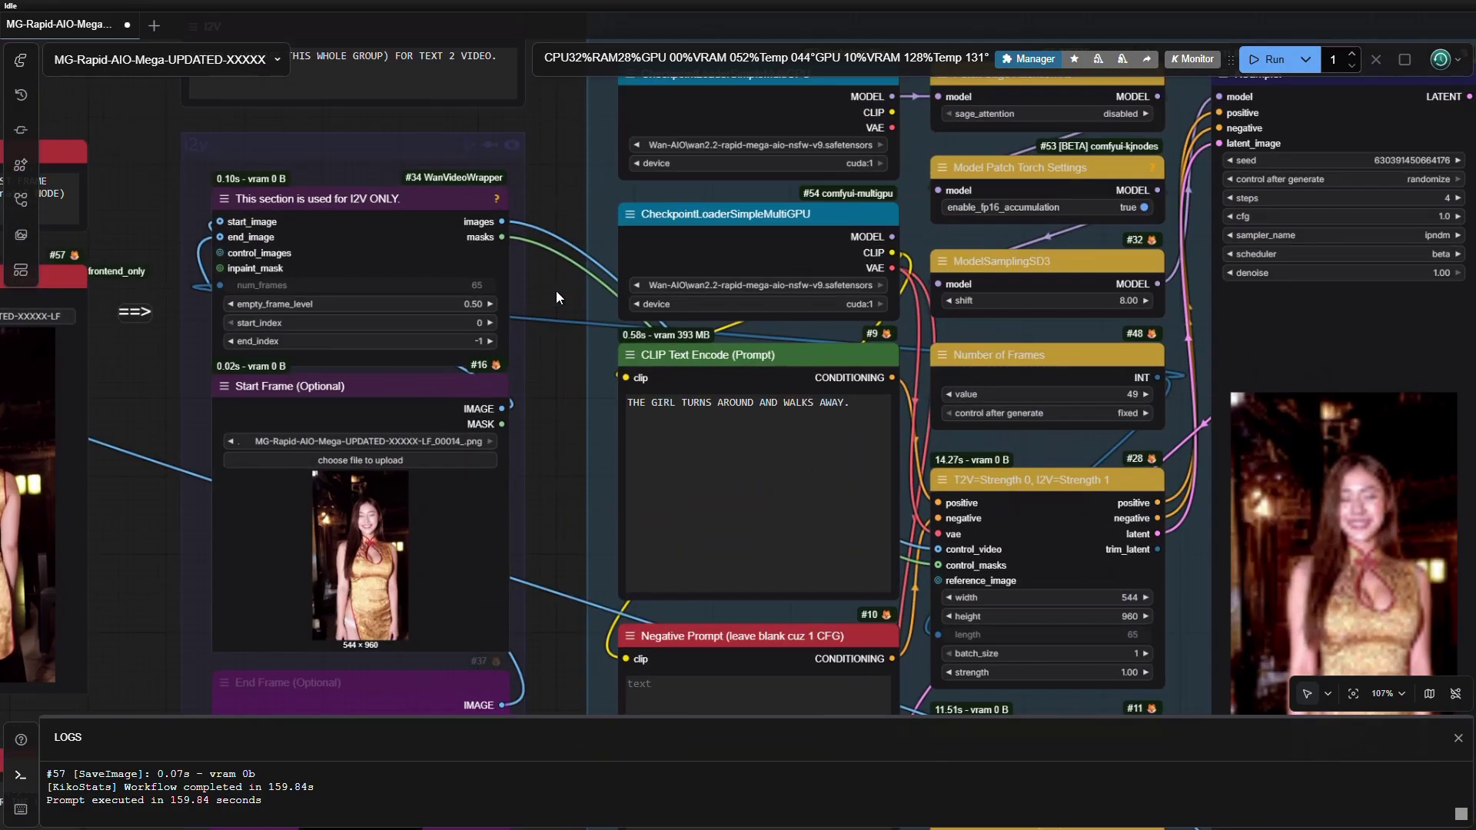
{"action": "left_click_drag", "start_coordinate": [555, 290], "coordinate": [521, 350]}
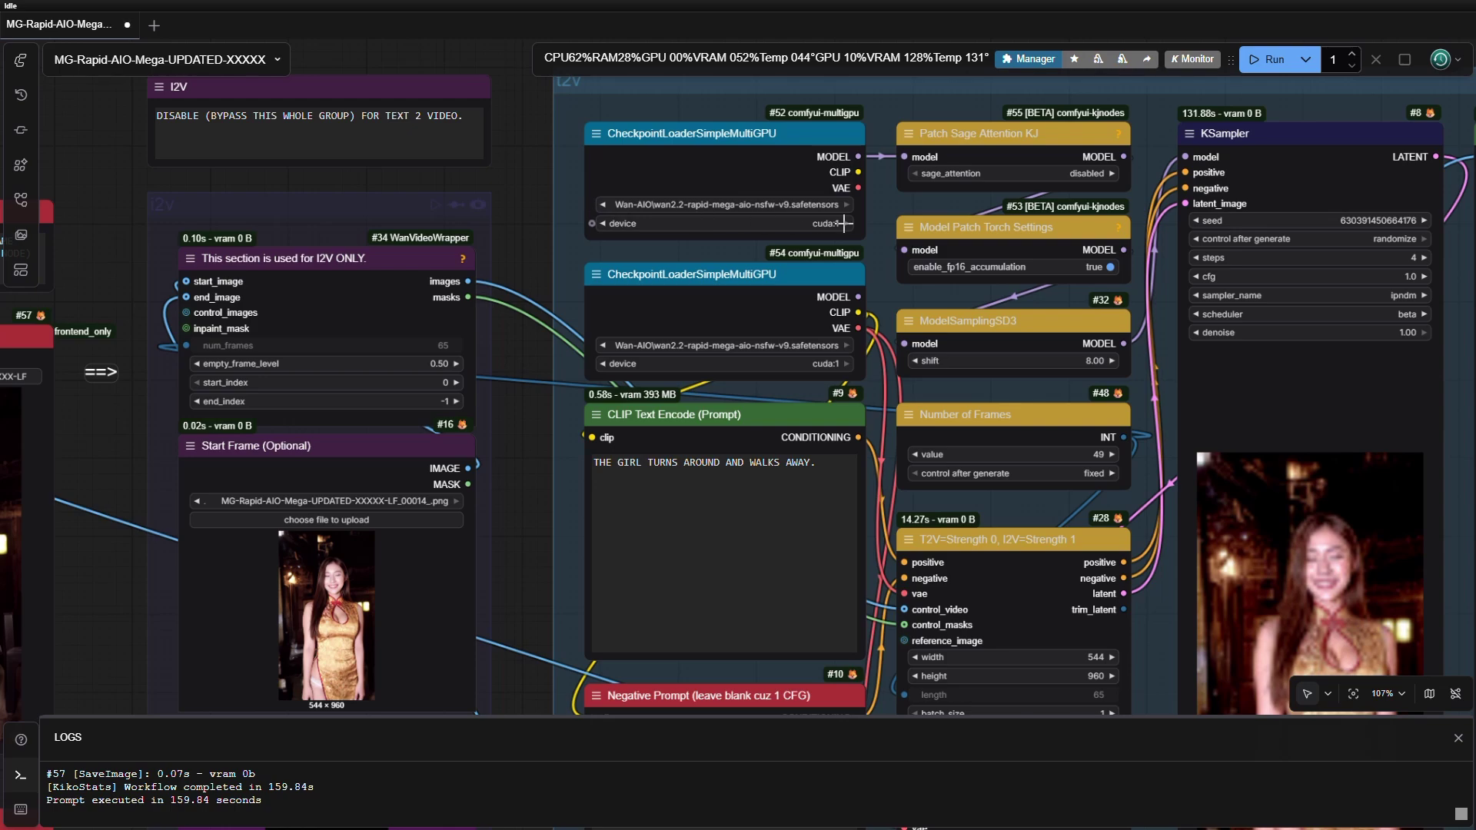
{"action": "scroll", "coordinate": [518, 504], "scroll_direction": "down", "scroll_amount": 2}
{"action": "scroll", "coordinate": [518, 504], "scroll_direction": "down", "scroll_amount": 1}
{"action": "left_click_drag", "start_coordinate": [518, 505], "coordinate": [510, 381]}
{"action": "scroll", "coordinate": [386, 391], "scroll_direction": "down", "scroll_amount": 2}
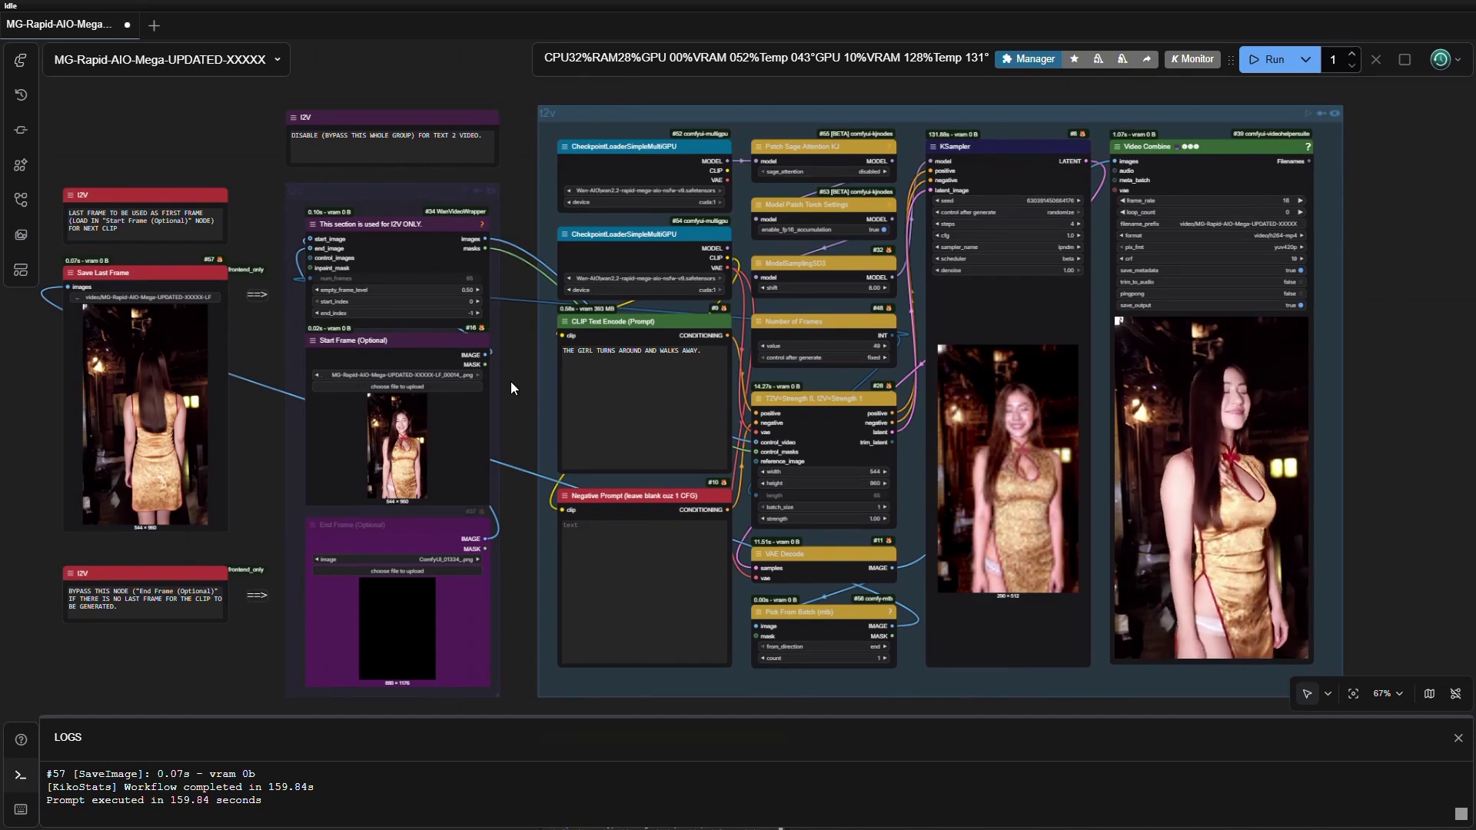